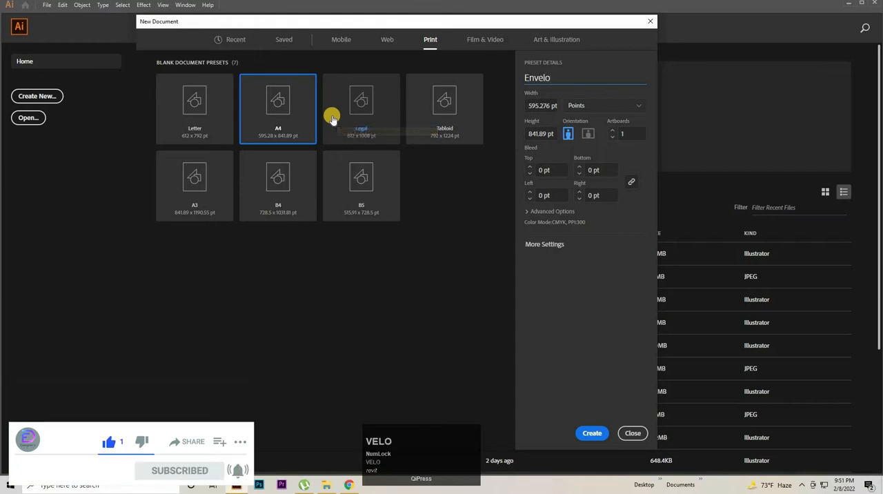
# Step: Create a portrait A4 print document named Envelope with its units set to inches
pyautogui.write('pe')
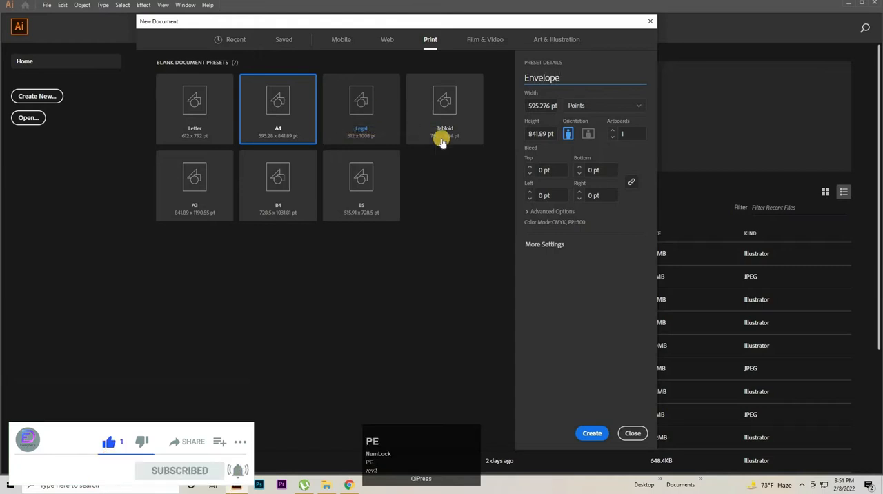
pyautogui.click(618, 104)
pyautogui.click(597, 153)
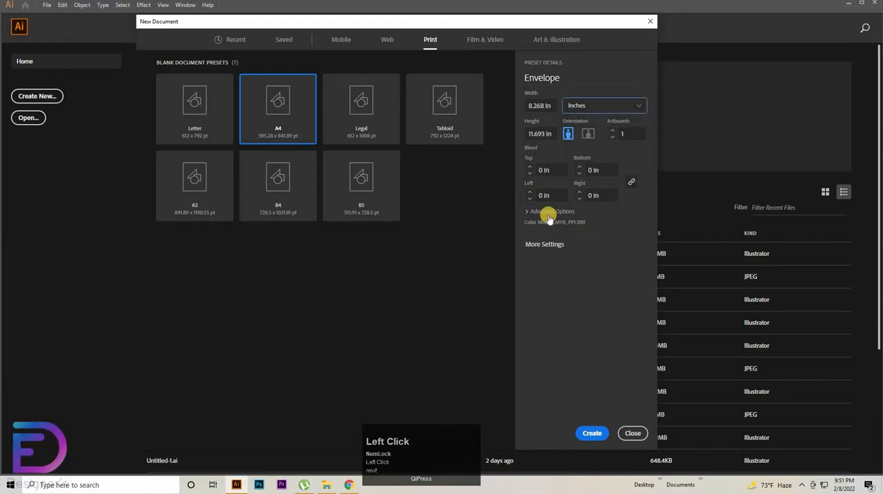
pyautogui.click(592, 432)
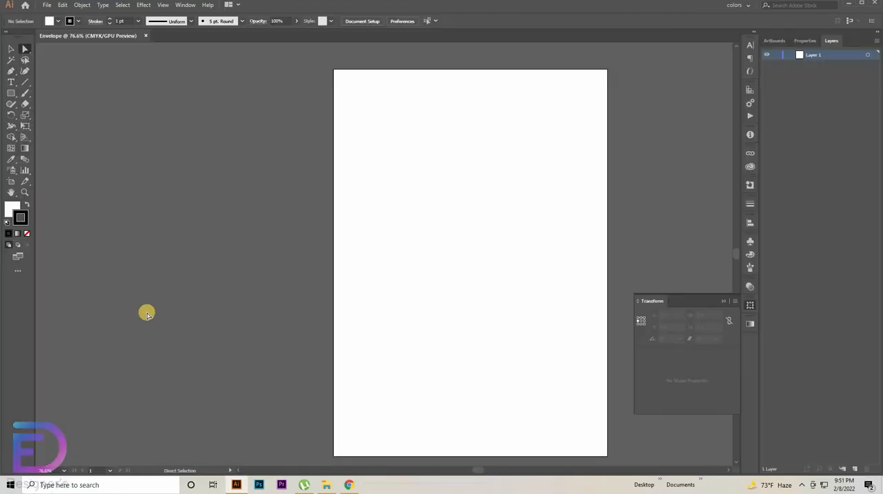
# Step: Hide the artboards so the canvas shows without page boundaries
pyautogui.press('space')
pyautogui.moveTo(147, 308); pyautogui.dragTo(198, 310)
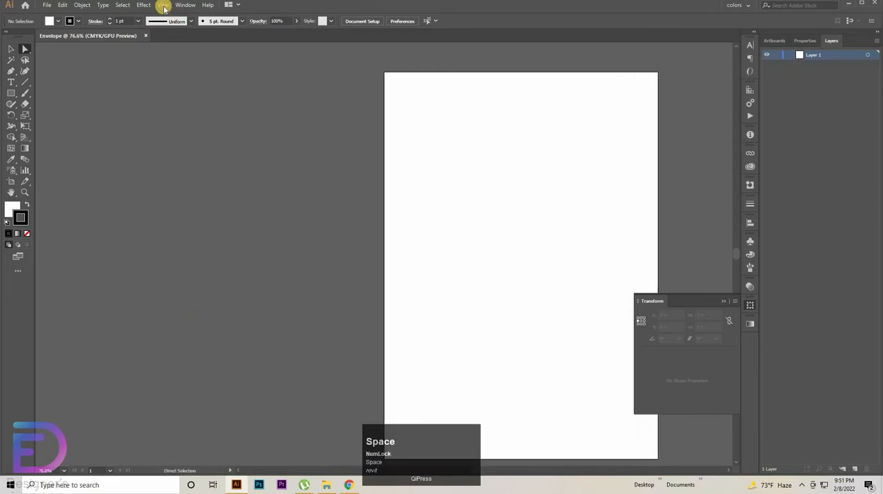
pyautogui.click(163, 5)
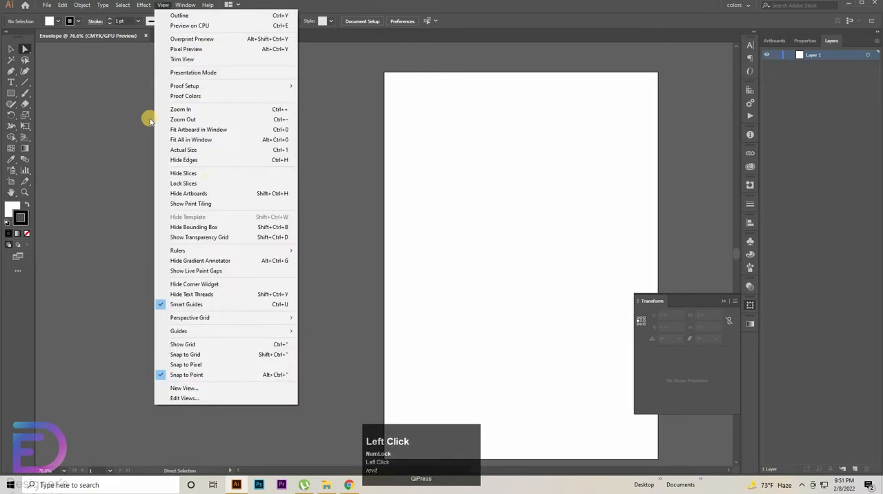
pyautogui.click(204, 198)
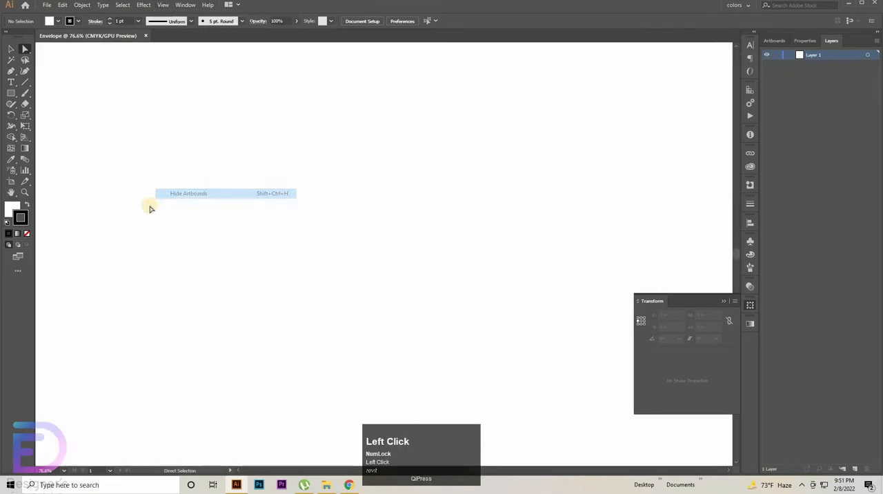
# Step: Create a 9.5 × 4.12 in rectangle with no fill and a black stroke
pyautogui.click(24, 235)
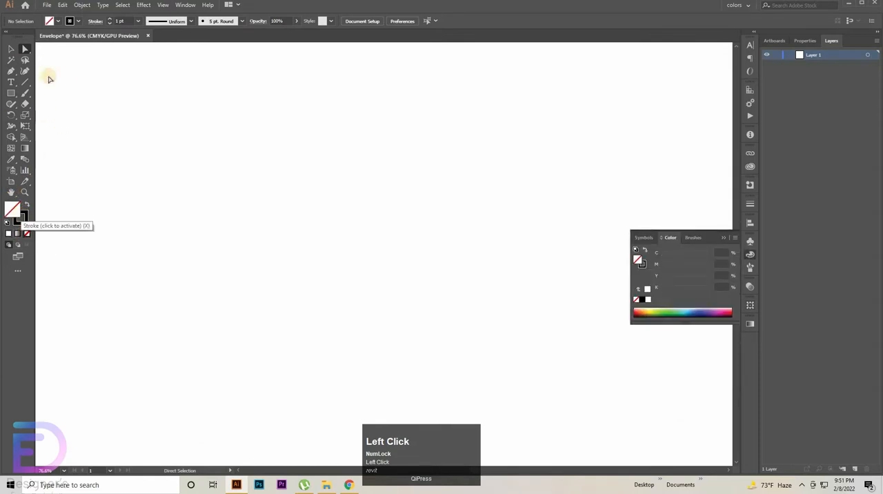
pyautogui.click(13, 92)
pyautogui.click(284, 225)
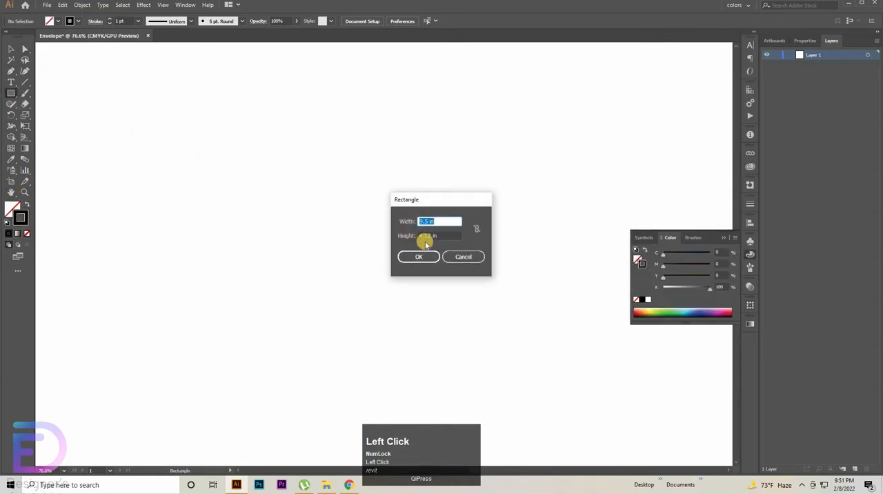
pyautogui.click(450, 235)
pyautogui.click(414, 257)
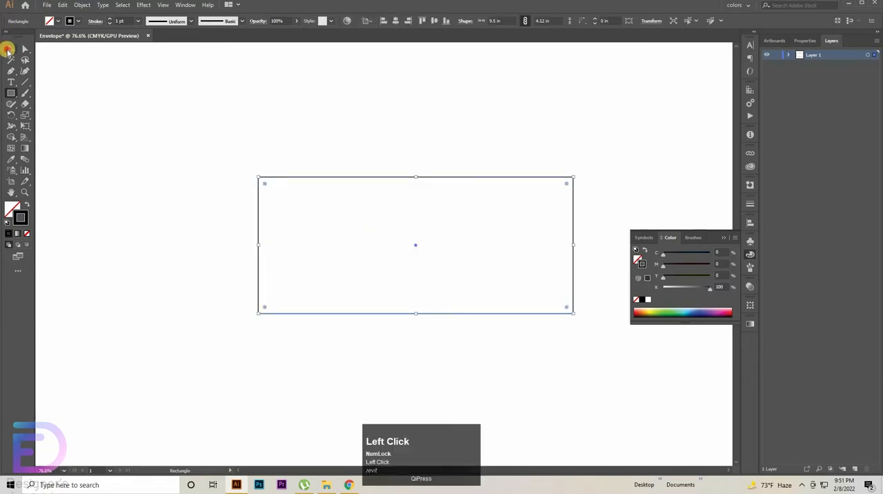
# Step: Duplicate the rectangle straight upward so the copy sits flush on the original's upper edge
pyautogui.click(8, 49)
pyautogui.moveTo(380, 223); pyautogui.dragTo(309, 269)
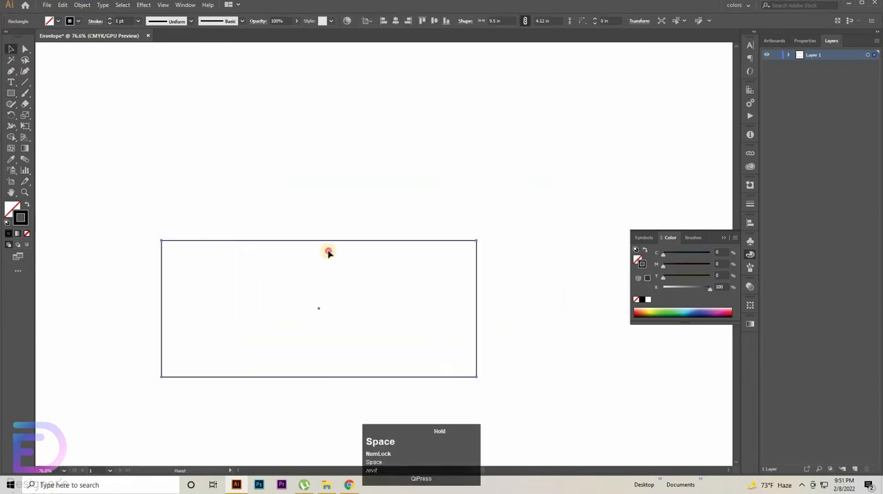
pyautogui.moveTo(364, 223); pyautogui.dragTo(364, 87)
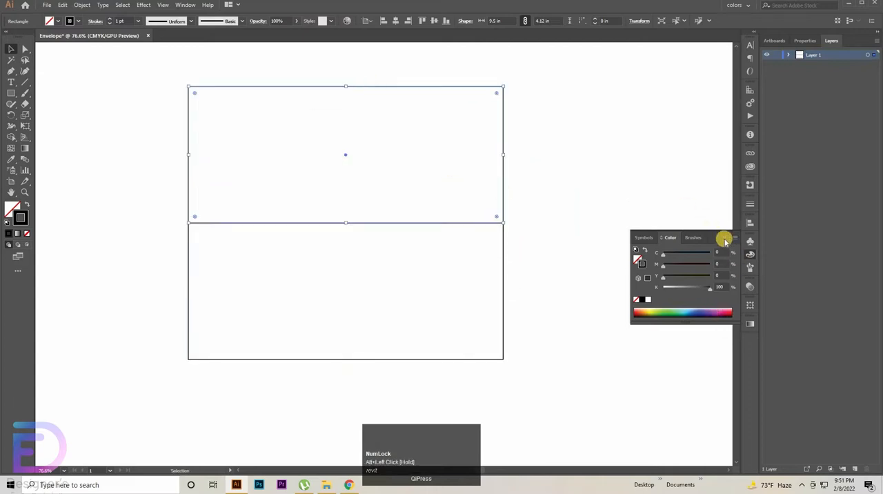
# Step: Set the upper copy's height to 1.5 in, keeping its bottom-centre reference point fixed
pyautogui.click(750, 302)
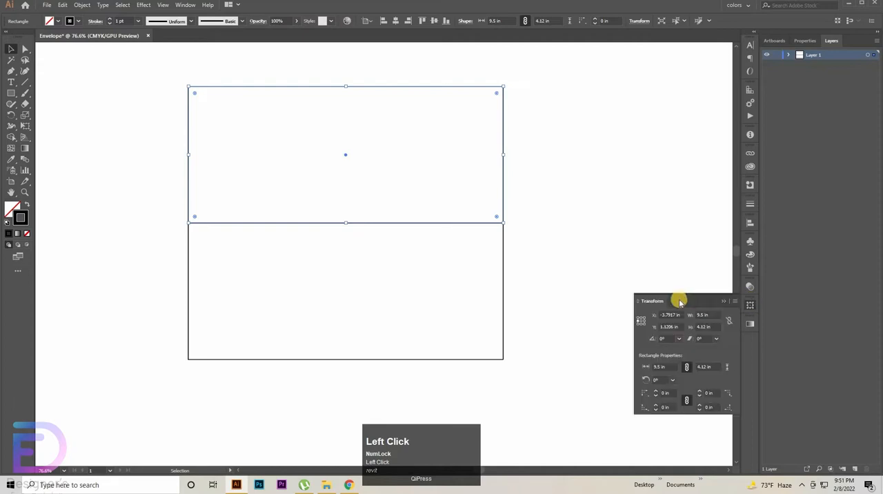
pyautogui.click(622, 317)
pyautogui.click(504, 108)
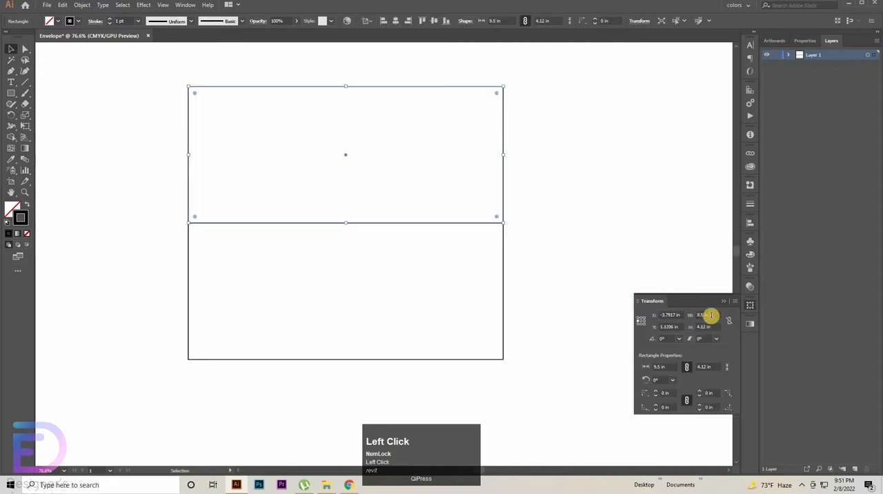
pyautogui.click(640, 316)
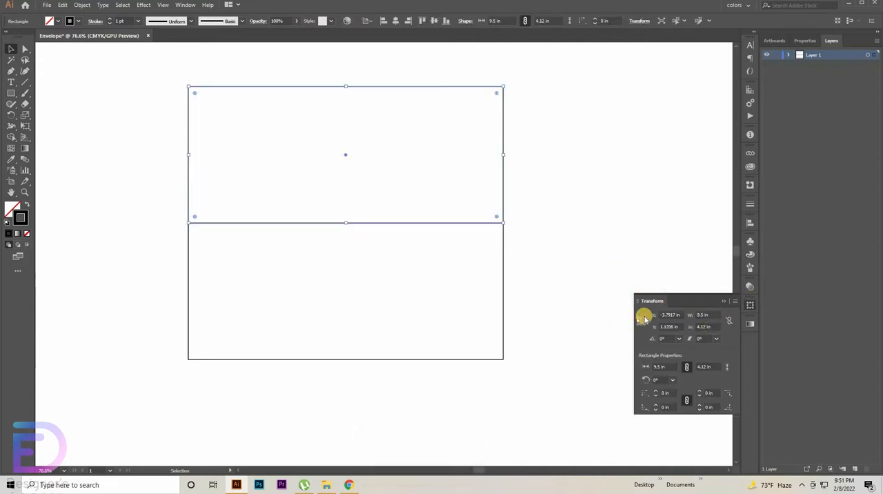
pyautogui.click(641, 323)
pyautogui.click(703, 326)
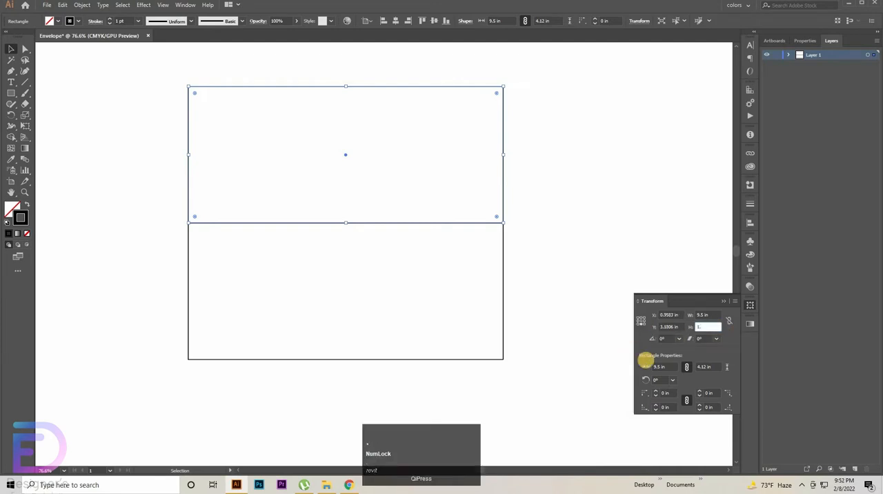
pyautogui.press('Return')
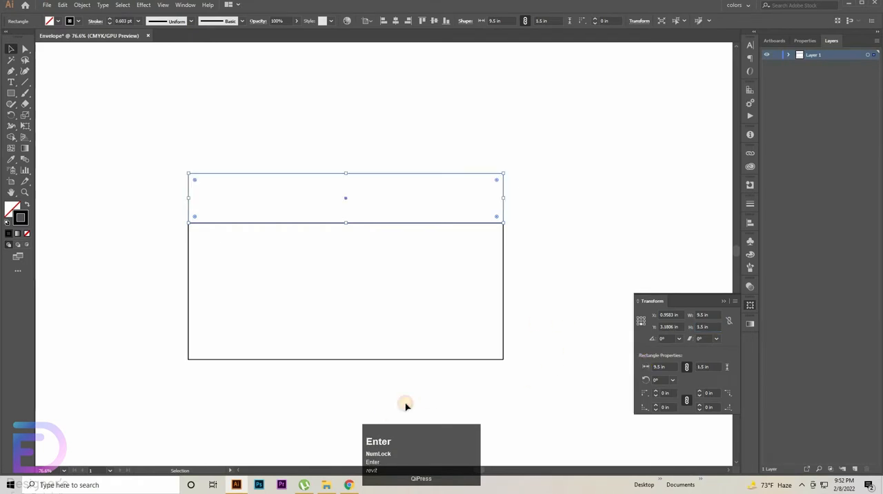
# Step: Duplicate the 4.12 in high rectangle straight down so the copy sits flush against its lower edge
pyautogui.click(484, 343)
pyautogui.scroll(-3, 485, 343)
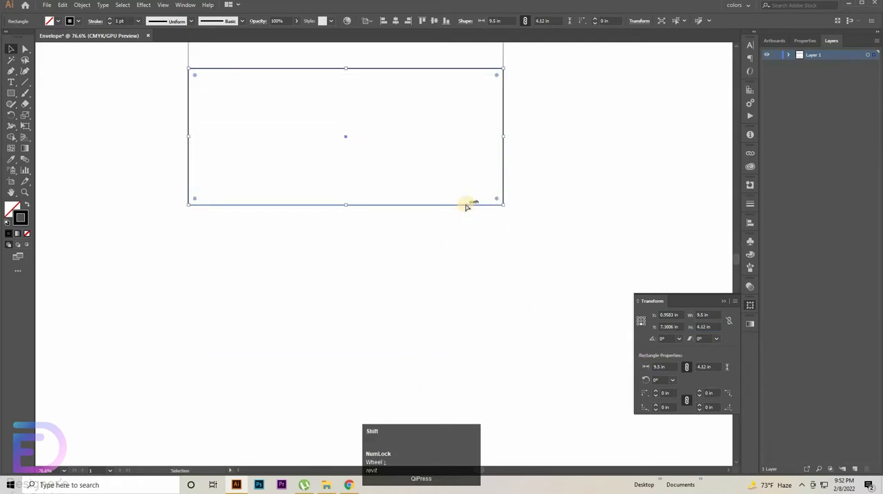
pyautogui.moveTo(452, 205); pyautogui.dragTo(467, 342)
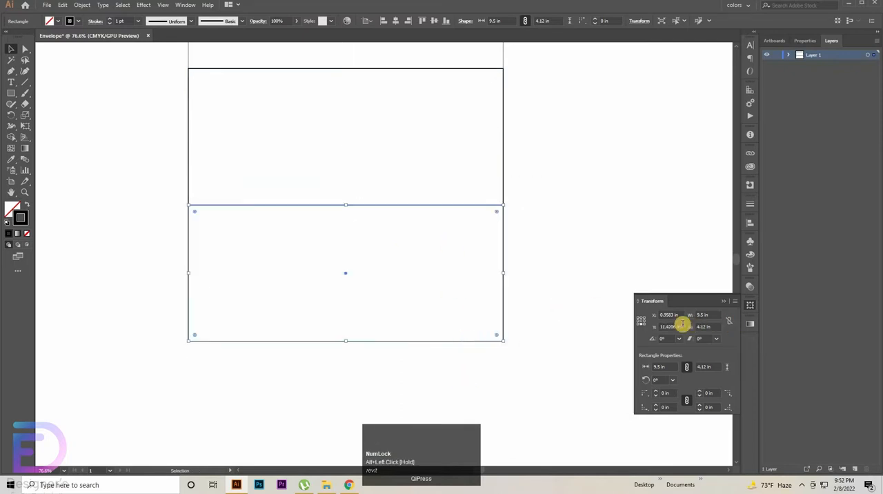
# Step: Set the lower copy's height to 3.62 in, keeping its top-centre reference point fixed
pyautogui.click(638, 316)
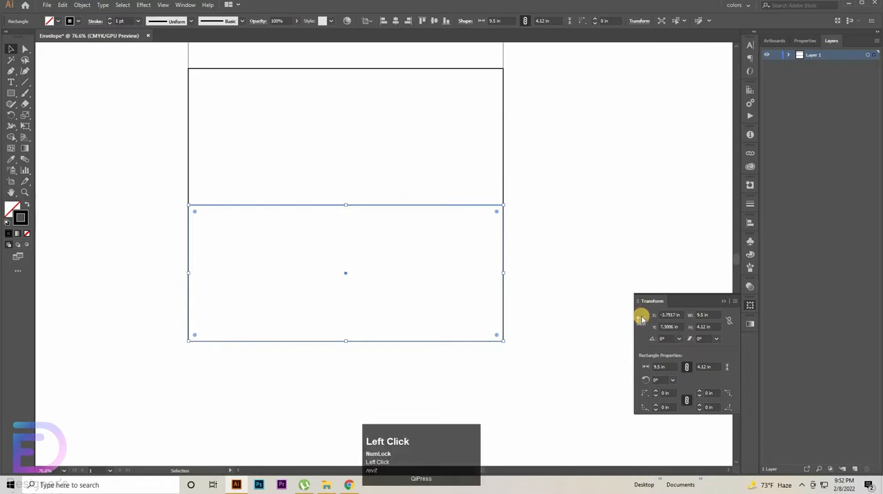
pyautogui.click(713, 326)
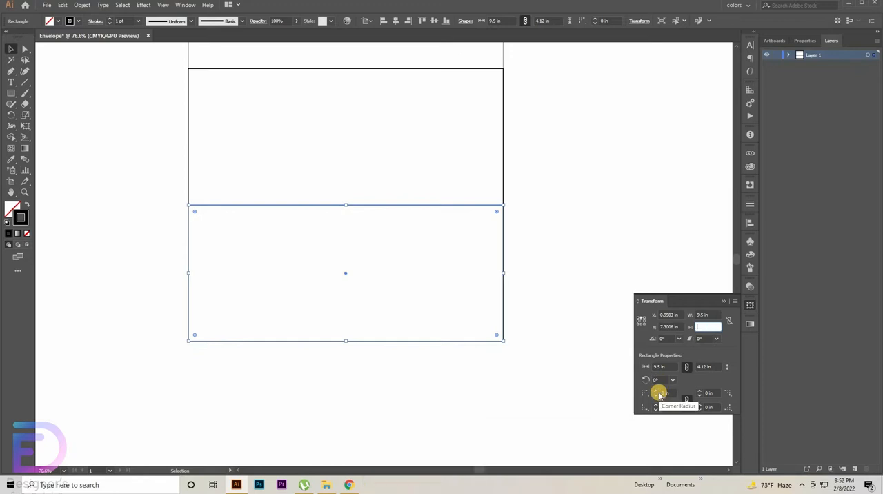
pyautogui.write('3')
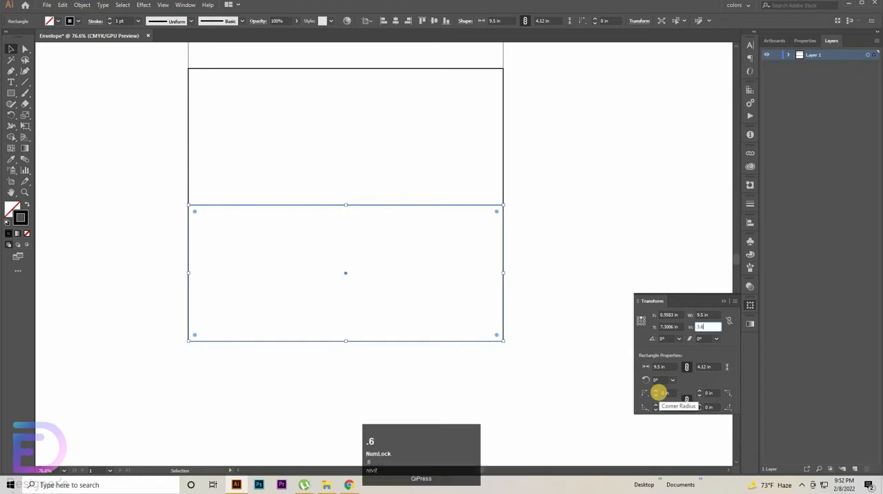
pyautogui.write('.6')
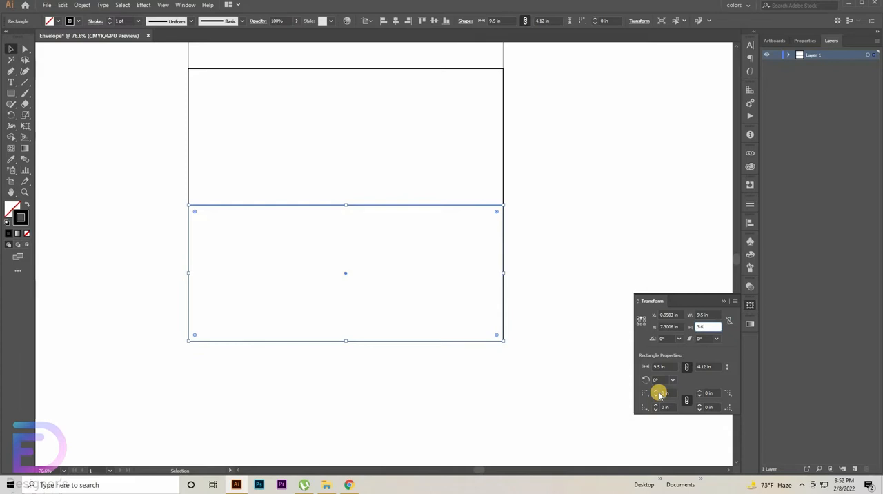
pyautogui.write('2')
pyautogui.press('Return')
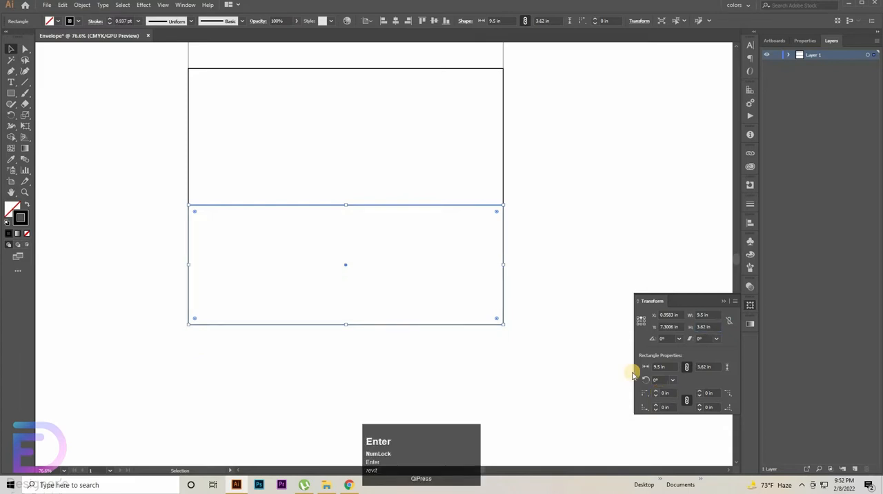
# Step: Duplicate the middle rectangle horizontally so the copy sits flush against its right edge
pyautogui.scroll(1, 592, 333)
pyautogui.scroll(2, 592, 333)
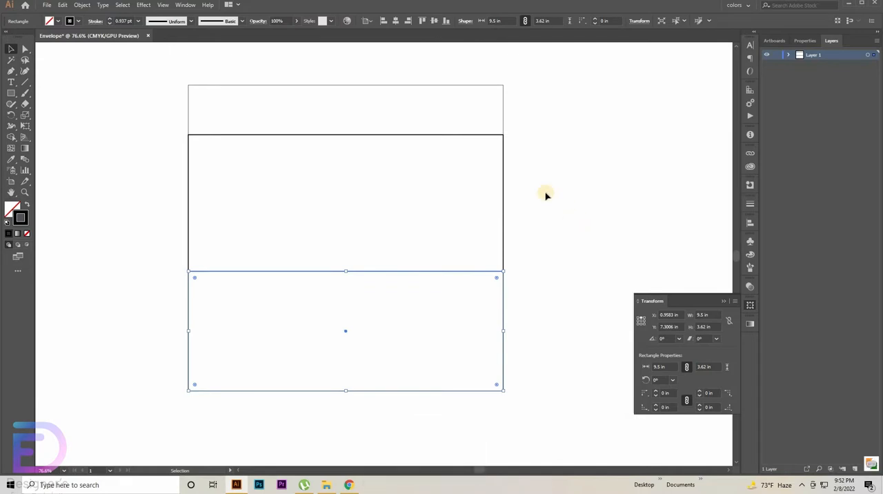
pyautogui.click(364, 254)
pyautogui.press('space')
pyautogui.moveTo(364, 254); pyautogui.dragTo(285, 280)
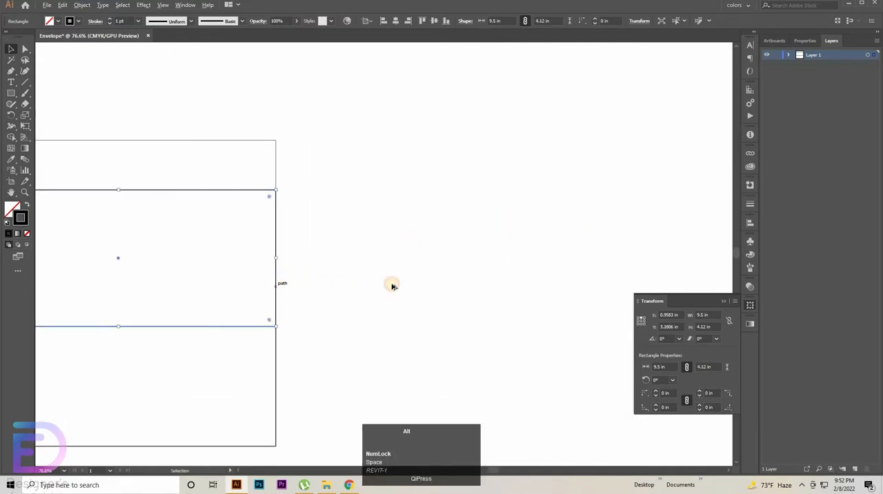
pyautogui.moveTo(392, 285); pyautogui.dragTo(594, 286)
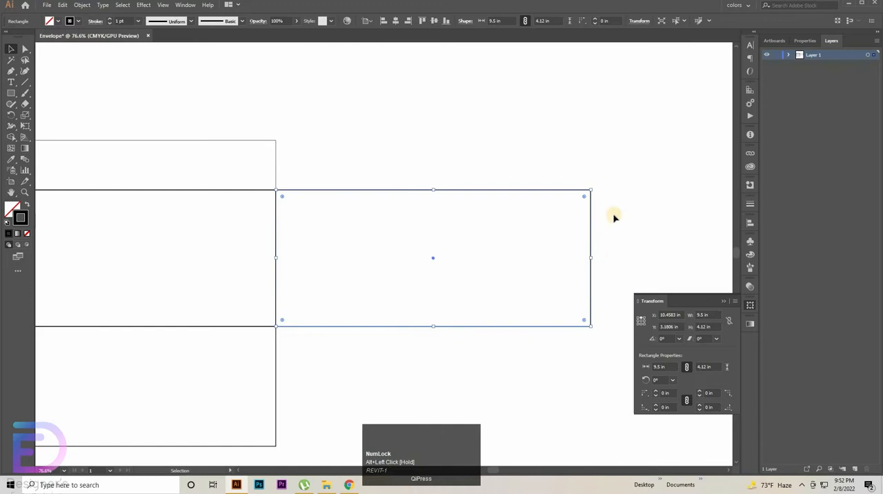
# Step: Narrow the right-hand copy to a 0.5 in wide side flap, keeping its left-centre reference point fixed and its height unchanged
pyautogui.moveTo(567, 238); pyautogui.dragTo(483, 359)
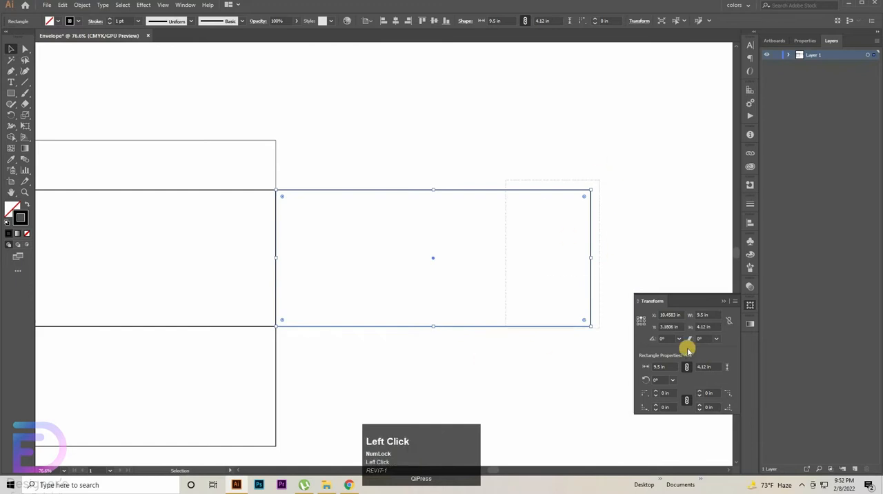
pyautogui.click(640, 321)
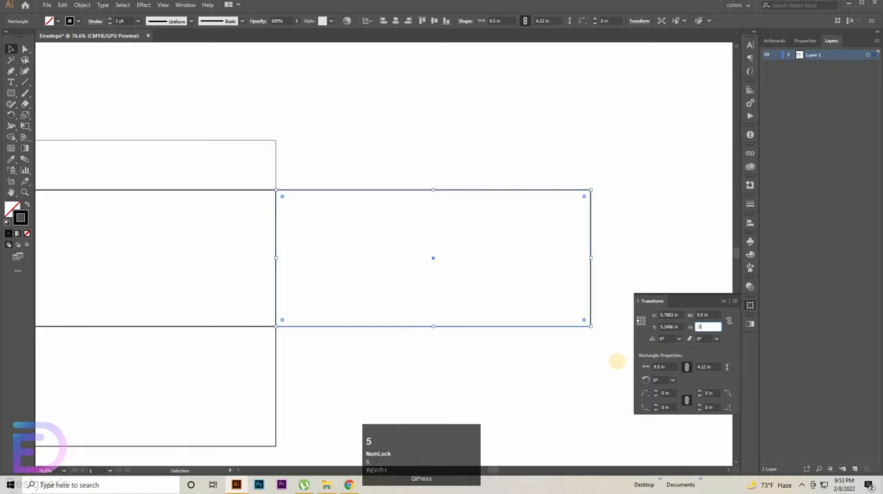
pyautogui.press('Return')
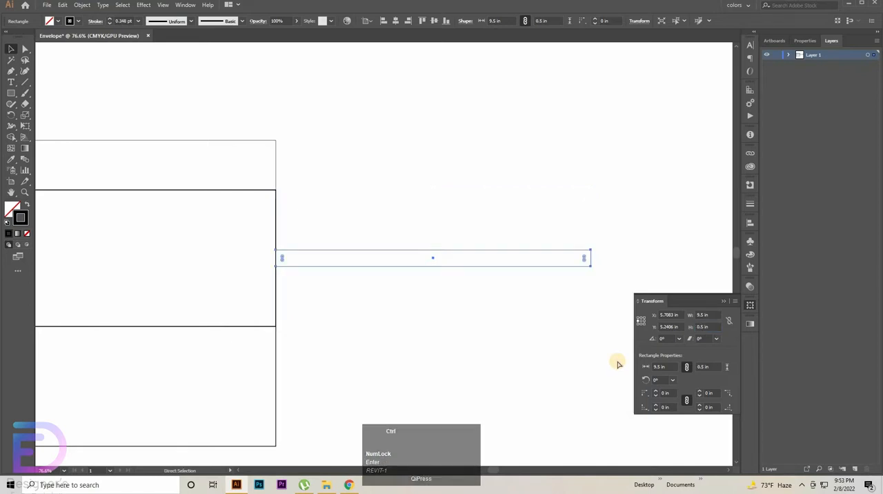
pyautogui.hotkey('ctrl', 'z')
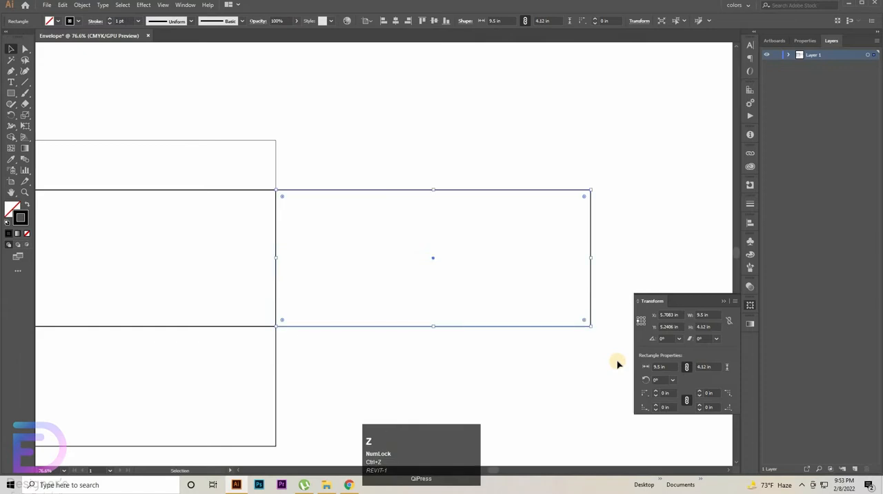
pyautogui.click(703, 315)
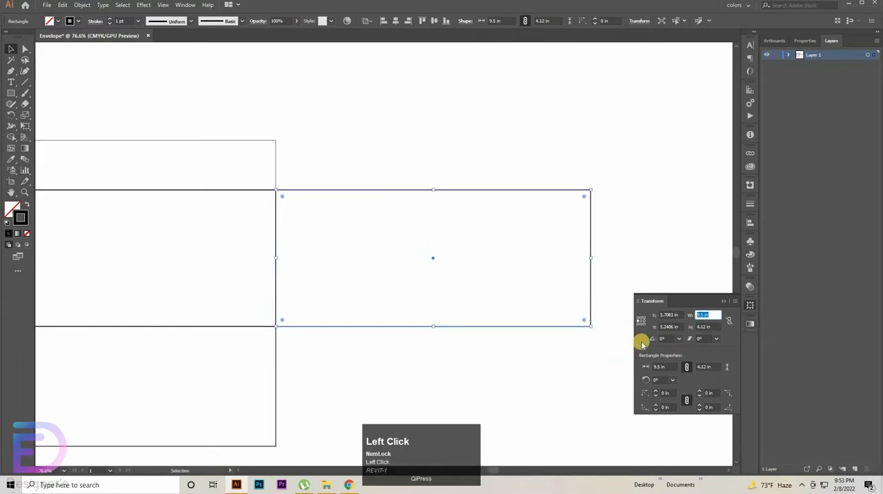
pyautogui.press('Return')
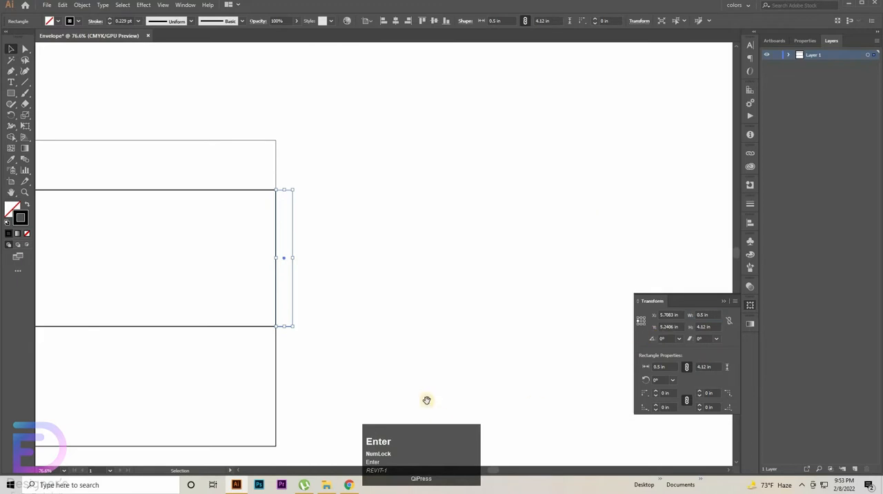
# Step: Duplicate the side flap horizontally by -10 in so the copy sits flush against the middle rectangle's left edge
pyautogui.press('space')
pyautogui.moveTo(427, 360); pyautogui.dragTo(751, 303)
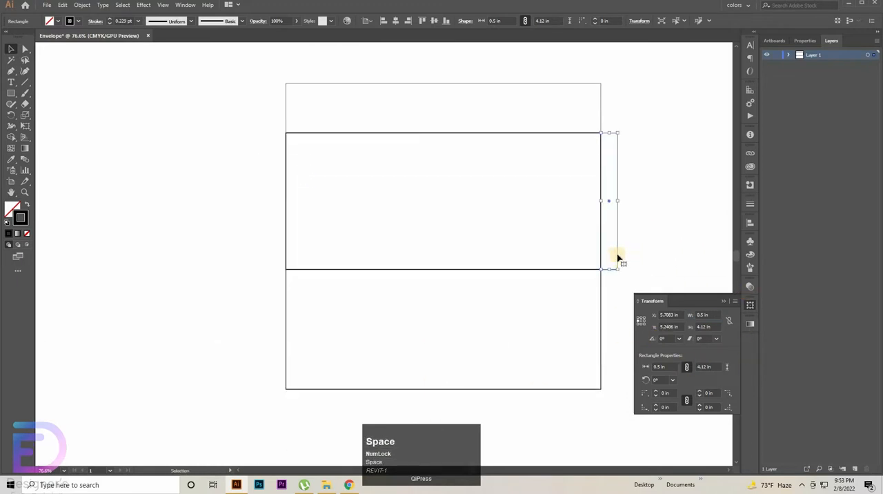
pyautogui.moveTo(619, 254); pyautogui.dragTo(288, 243)
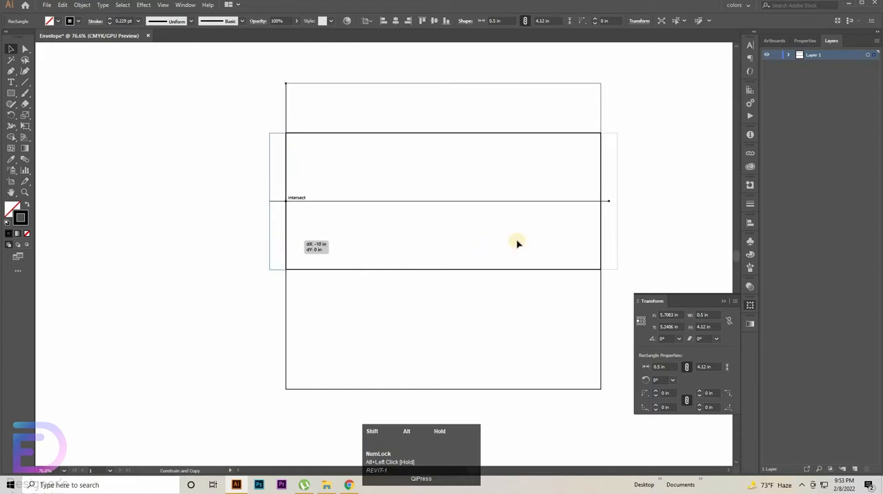
# Step: Set the stroke weight of all the envelope rectangles to 1 pt and deselect them
pyautogui.scroll(5, 696, 138)
pyautogui.moveTo(689, 135); pyautogui.dragTo(218, 450)
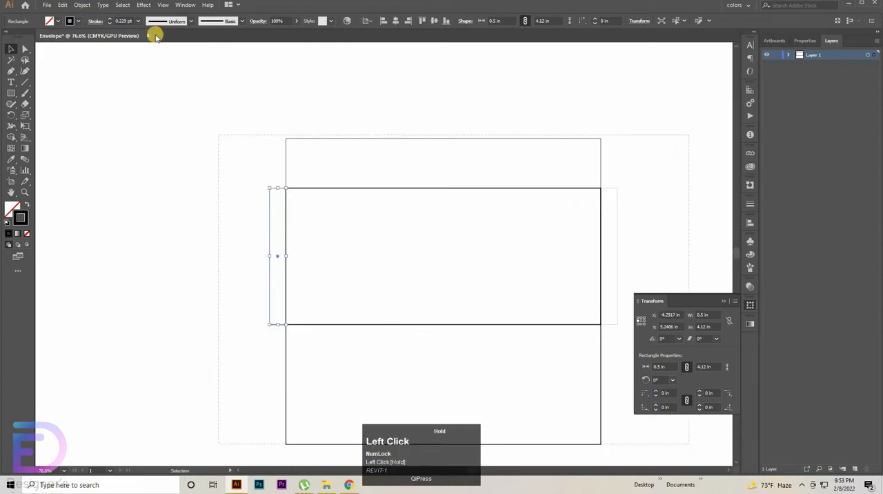
pyautogui.click(118, 21)
pyautogui.write('1')
pyautogui.press('Return')
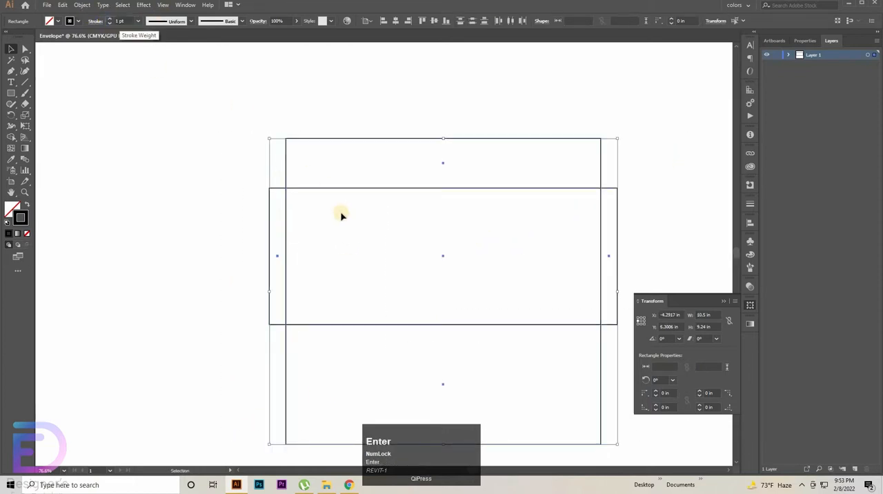
pyautogui.press('space')
pyautogui.moveTo(398, 240); pyautogui.dragTo(255, 206)
pyautogui.click(511, 199)
# Step: Taper the top flap by moving its two upper corner points inward by about 0.28 in each
pyautogui.scroll(2, 199, 191)
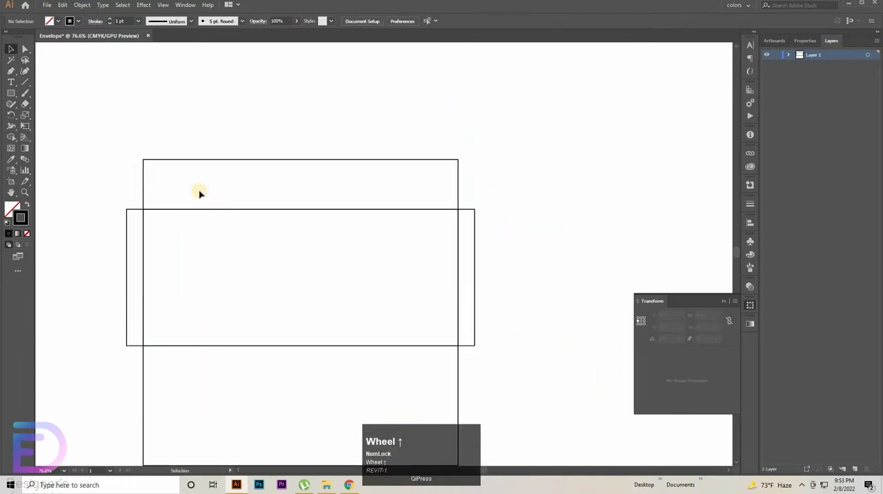
pyautogui.click(23, 48)
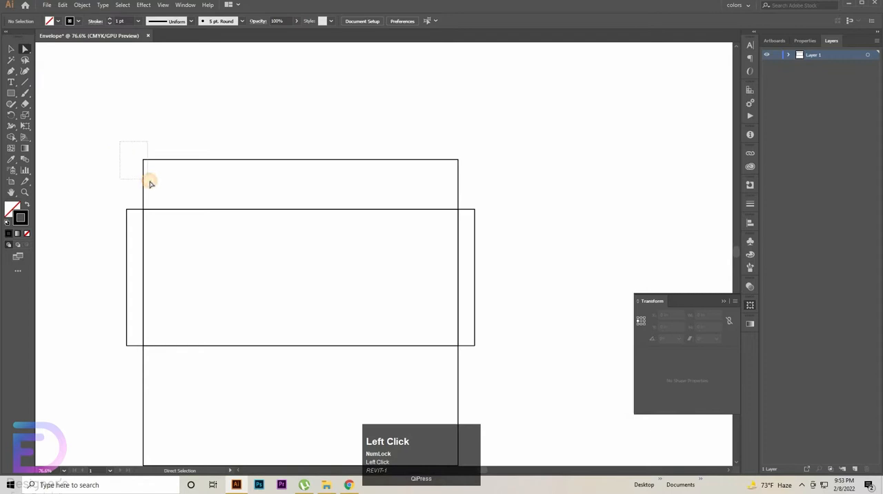
pyautogui.moveTo(149, 179); pyautogui.dragTo(158, 183)
pyautogui.hotkey('shift', 'Right')
pyautogui.hotkey('shift', 'Right')
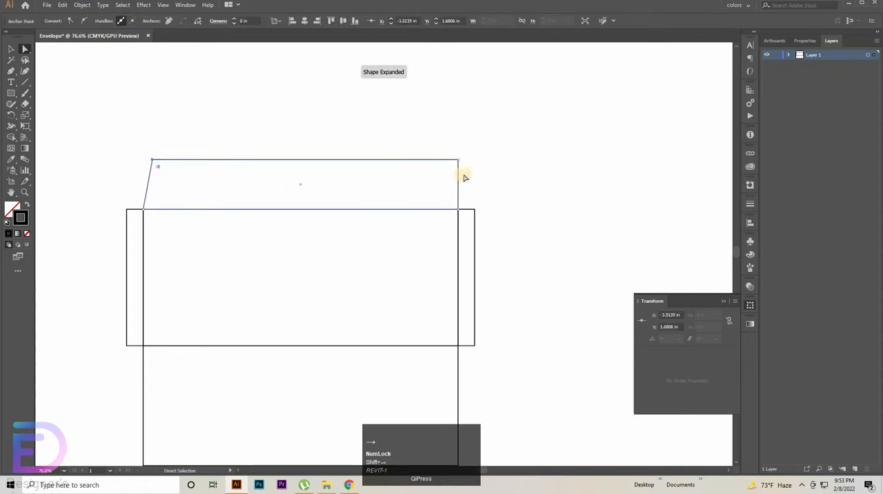
pyautogui.moveTo(465, 156); pyautogui.dragTo(426, 181)
pyautogui.hotkey('shift', 'Left')
pyautogui.hotkey('shift', 'Left')
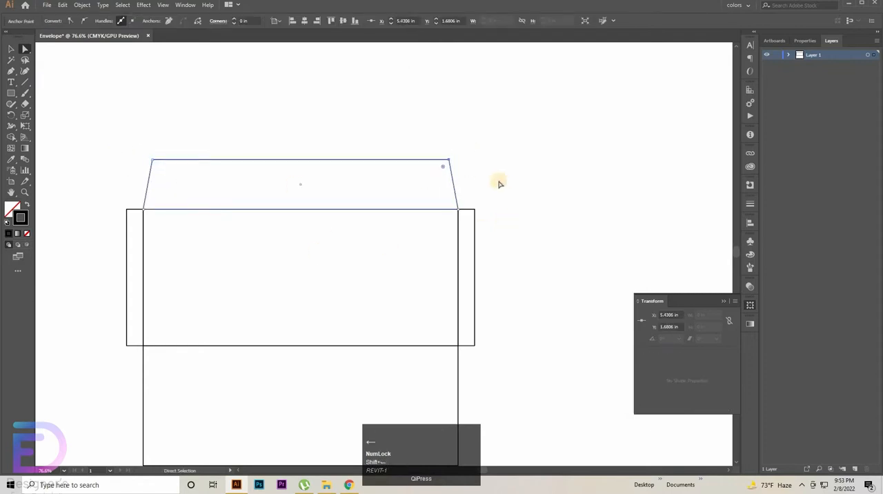
# Step: Taper the right side flap by moving its upper outer corner down and lower outer corner up by about 0.28 in each
pyautogui.moveTo(469, 235); pyautogui.dragTo(448, 253)
pyautogui.hotkey('shift', 'Down')
pyautogui.hotkey('shift', 'Down')
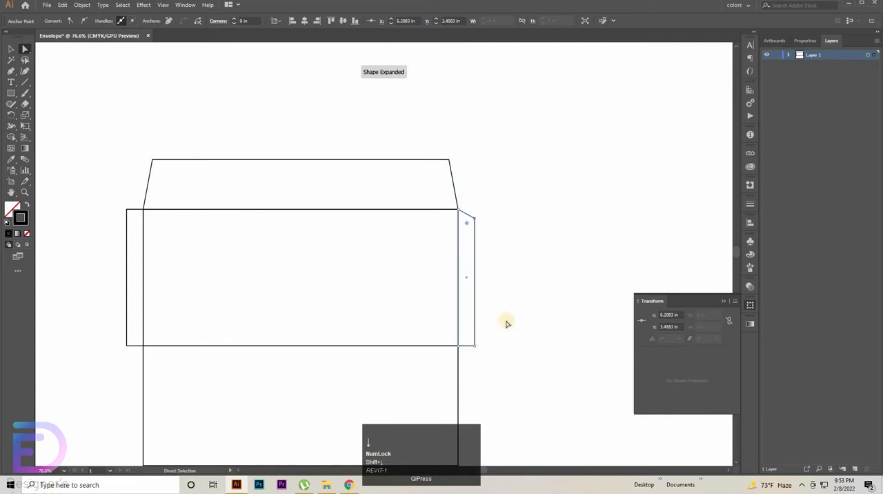
pyautogui.moveTo(465, 361); pyautogui.dragTo(526, 341)
pyautogui.click(468, 350)
pyautogui.click(475, 346)
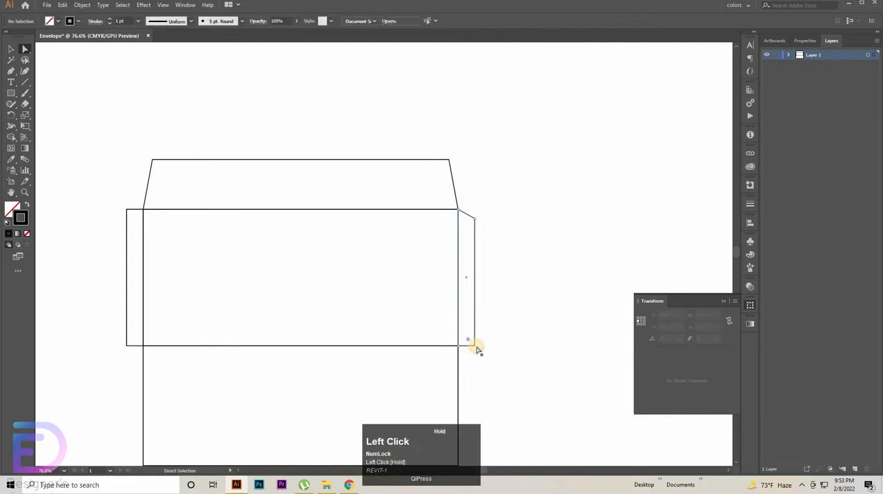
pyautogui.hotkey('shift', 'Up')
pyautogui.hotkey('shift', 'Up')
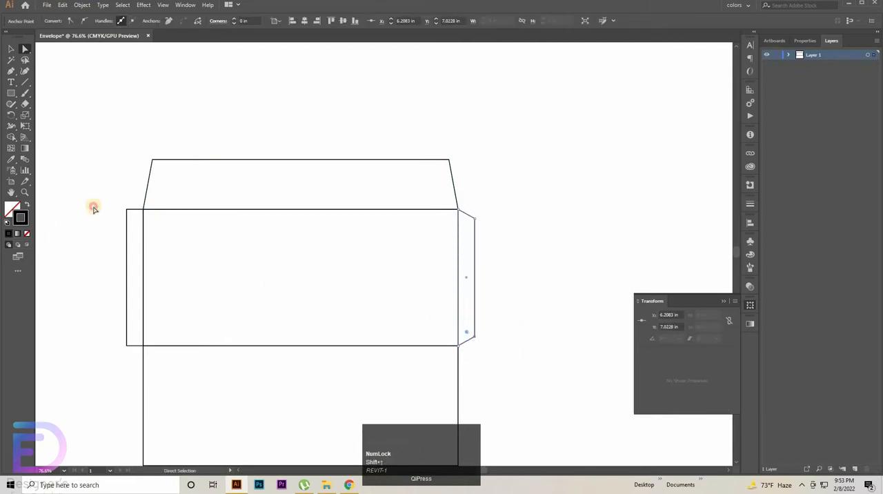
# Step: Taper the left side flap by moving its upper outer corner down and its lower outer corner up, matching the right flap
pyautogui.moveTo(92, 205); pyautogui.dragTo(132, 235)
pyautogui.hotkey('shift', 'Down')
pyautogui.hotkey('shift', 'Down')
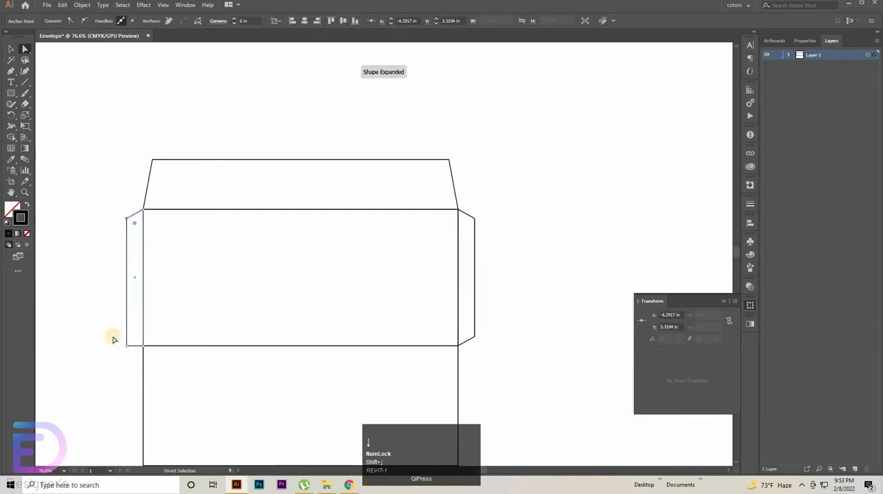
pyautogui.moveTo(103, 328); pyautogui.dragTo(173, 389)
pyautogui.hotkey('shift', 'Up')
# Step: Taper the lower back panel by moving its two bottom corner points inward by about 0.28 in each
pyautogui.scroll(-2, 174, 305)
pyautogui.hotkey('shift', 'Right')
pyautogui.hotkey('shift', 'Right')
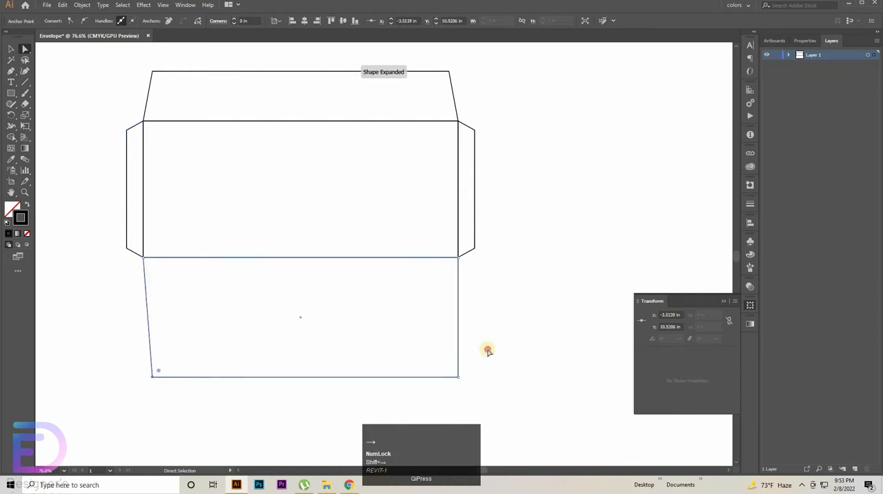
pyautogui.moveTo(487, 350); pyautogui.dragTo(407, 392)
pyautogui.hotkey('shift', 'Left')
pyautogui.hotkey('shift', 'Left')
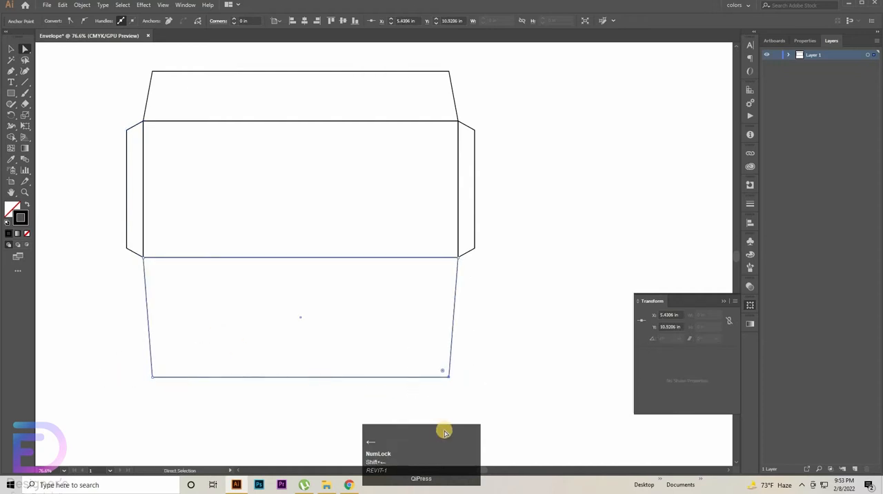
# Step: Round the outer corners of the top flap, both side flaps and the back panel with a 0.2 in corner radius
pyautogui.scroll(3, 276, 268)
pyautogui.moveTo(85, 142); pyautogui.dragTo(253, 179)
pyautogui.moveTo(121, 147); pyautogui.dragTo(513, 207)
pyautogui.moveTo(514, 206); pyautogui.dragTo(471, 374)
pyautogui.scroll(-3, 371, 351)
pyautogui.moveTo(453, 330); pyautogui.dragTo(98, 373)
pyautogui.scroll(2, 156, 315)
pyautogui.moveTo(92, 138); pyautogui.dragTo(142, 296)
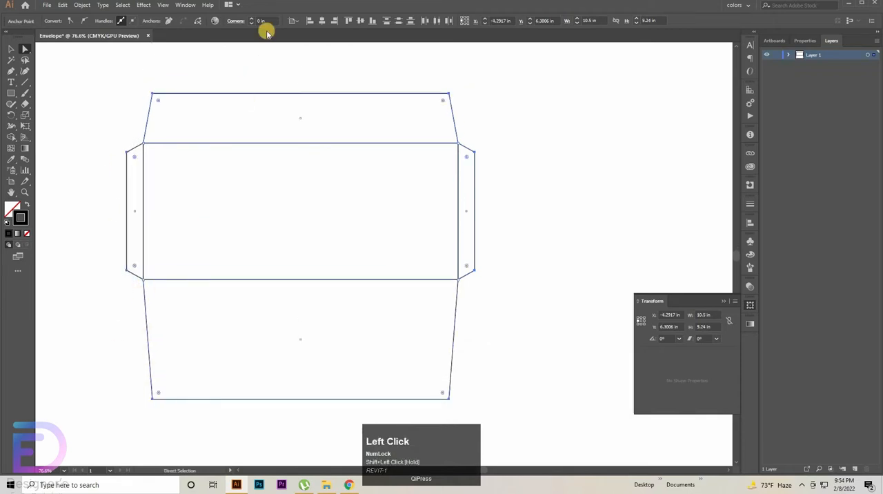
pyautogui.click(264, 21)
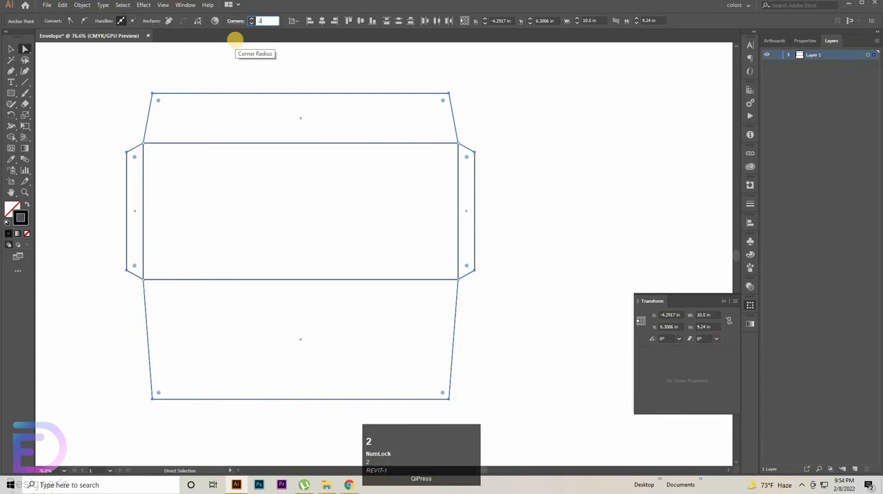
pyautogui.write('2')
pyautogui.press('Return')
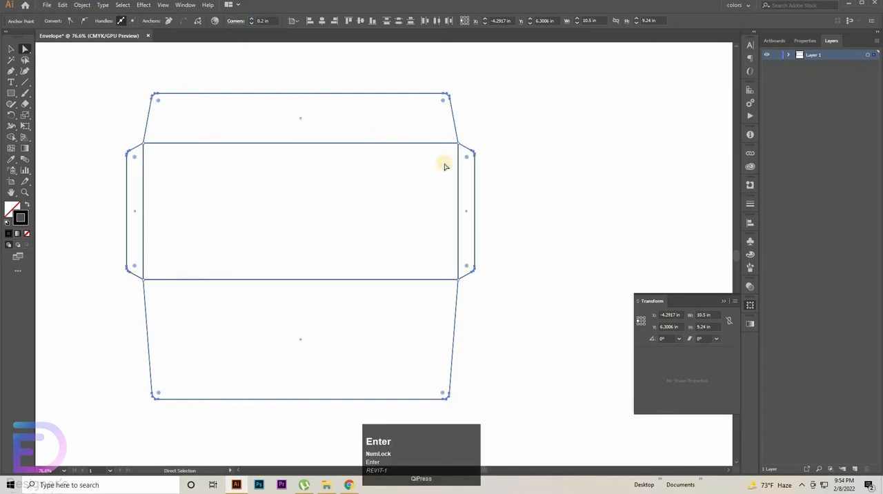
pyautogui.scroll(1, 483, 172)
pyautogui.click(211, 191)
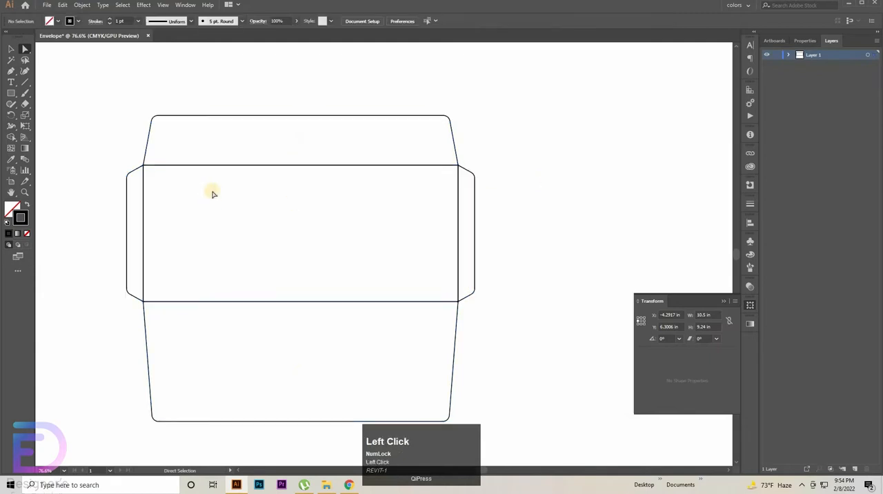
# Step: Create an inset copy of the middle rectangle using Offset Path with a -0.625 in offset and Miter joins
pyautogui.click(788, 55)
pyautogui.click(869, 103)
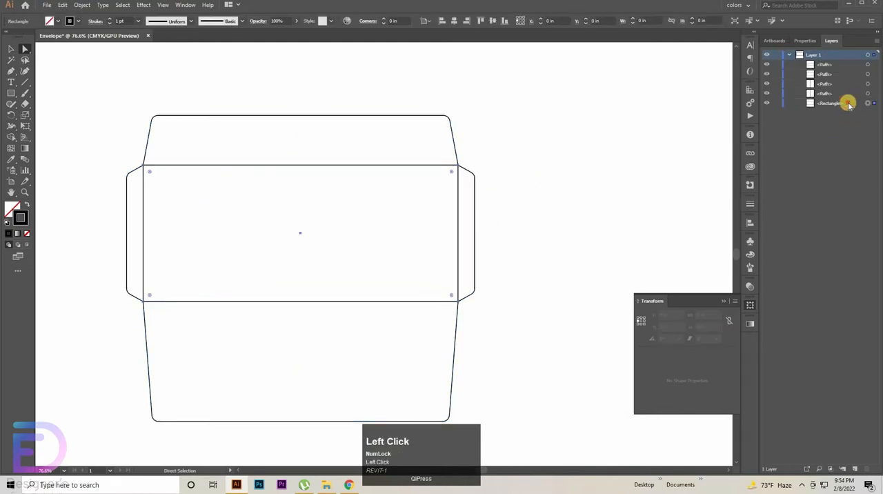
pyautogui.click(82, 6)
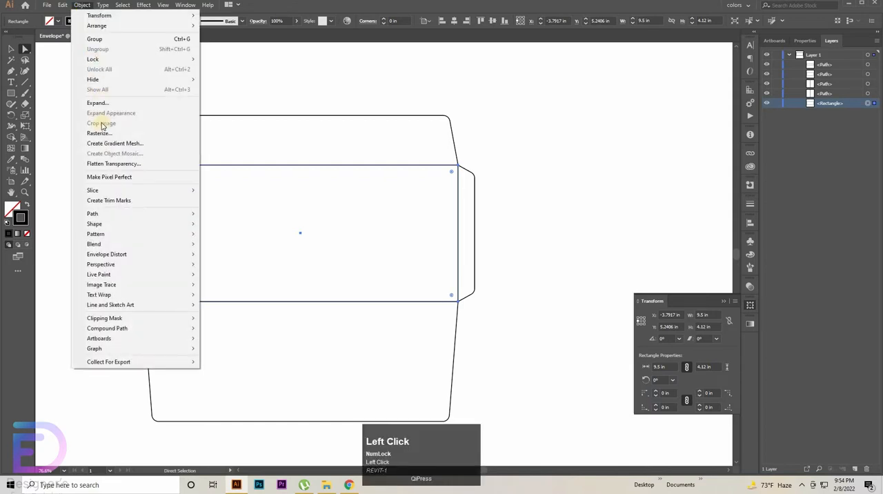
pyautogui.moveTo(104, 214)
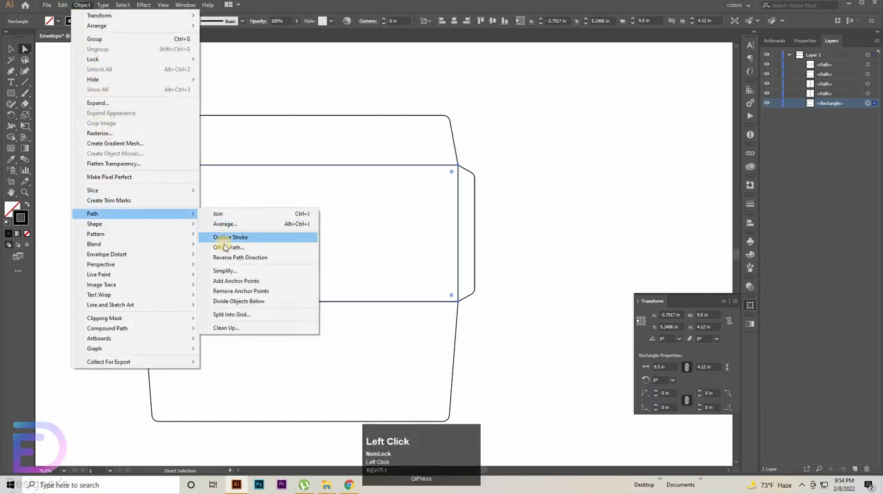
pyautogui.click(224, 247)
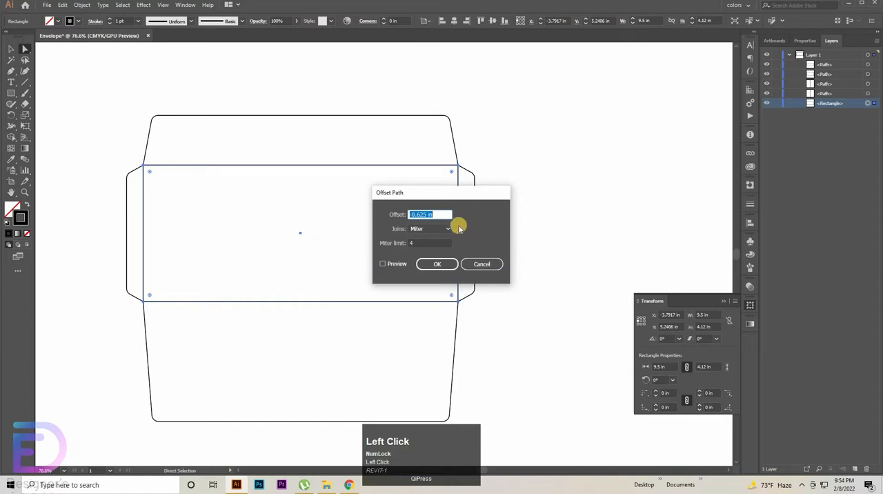
pyautogui.click(384, 264)
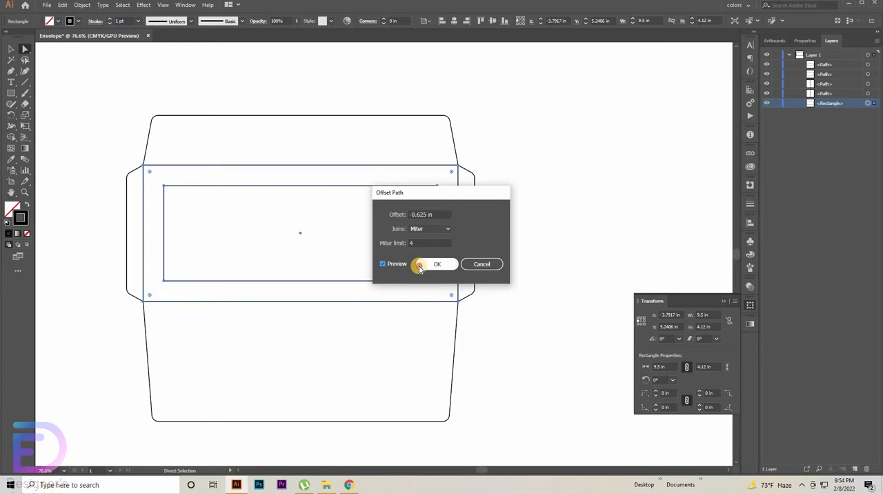
pyautogui.click(421, 265)
# Step: Convert the inset rectangle into a guide and lock the guides
pyautogui.rightClick(436, 206)
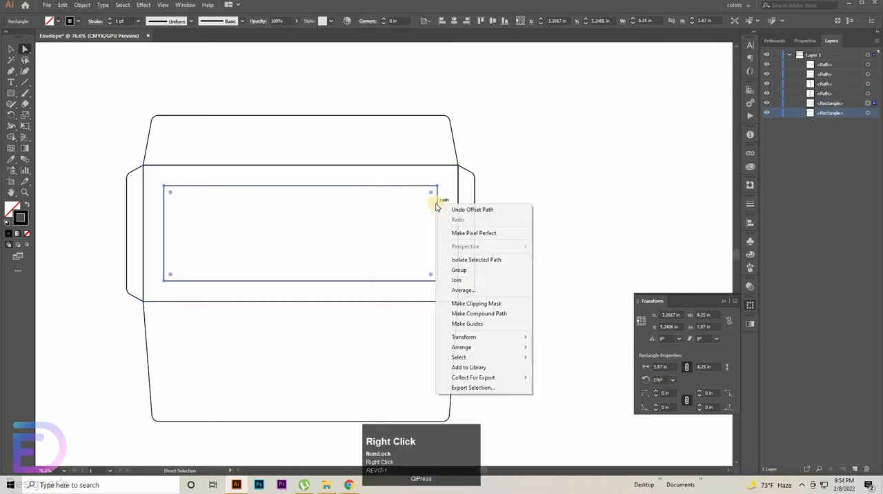
pyautogui.click(455, 323)
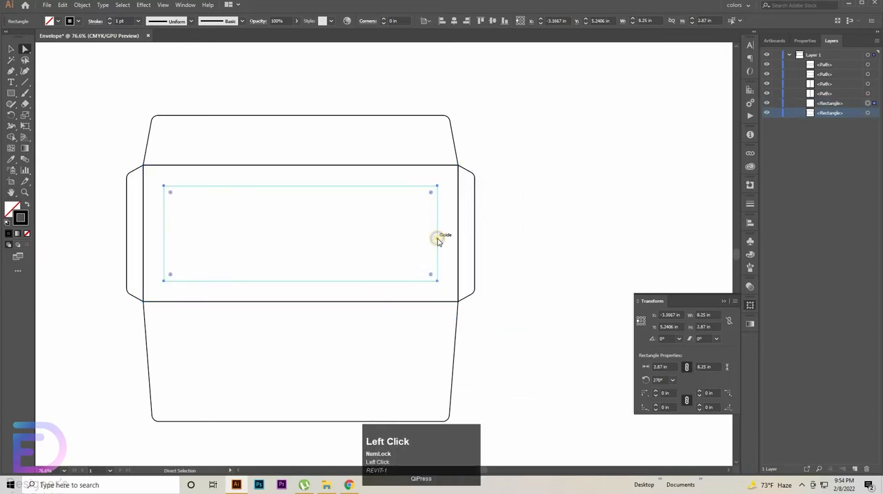
pyautogui.rightClick(437, 238)
pyautogui.click(459, 304)
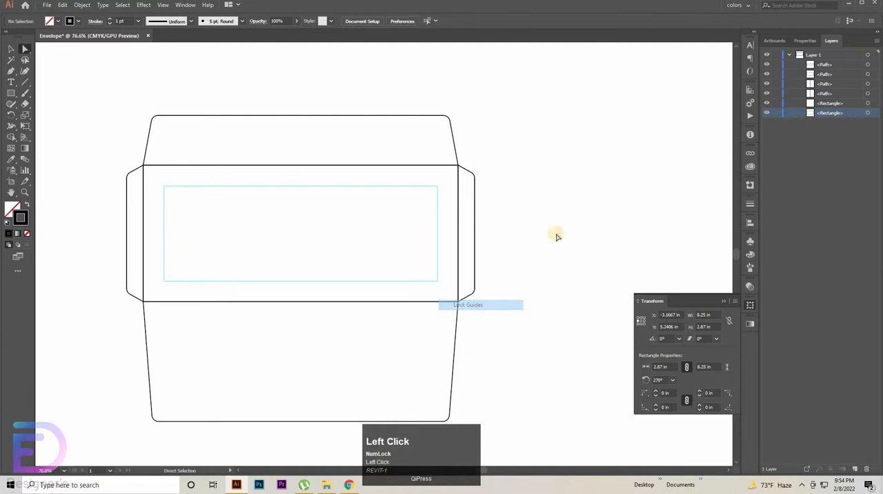
# Step: Select the middle rectangle, show the rulers and place a vertical guide through the rectangle's centre
pyautogui.click(325, 168)
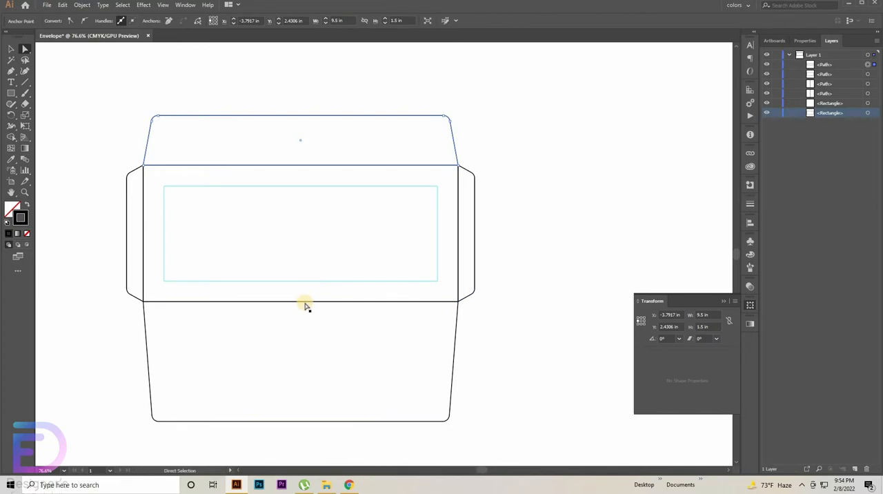
pyautogui.click(869, 115)
pyautogui.hotkey('ctrl', 't')
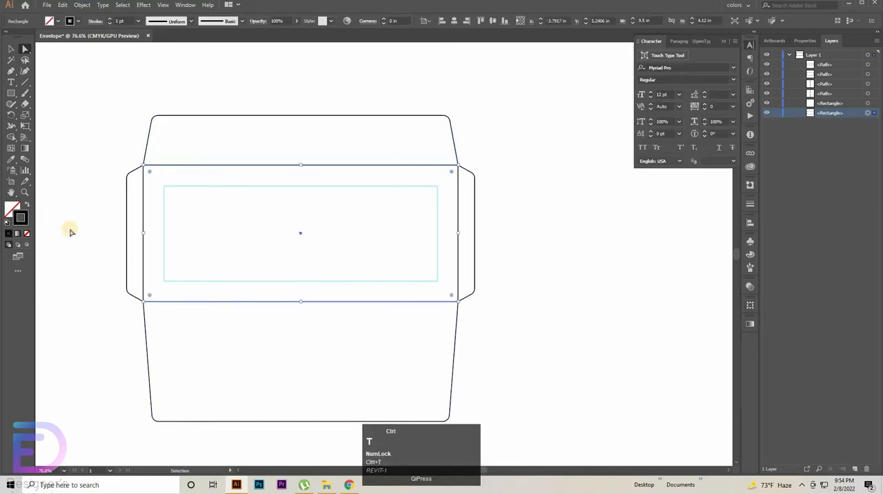
pyautogui.hotkey('ctrl', 'r')
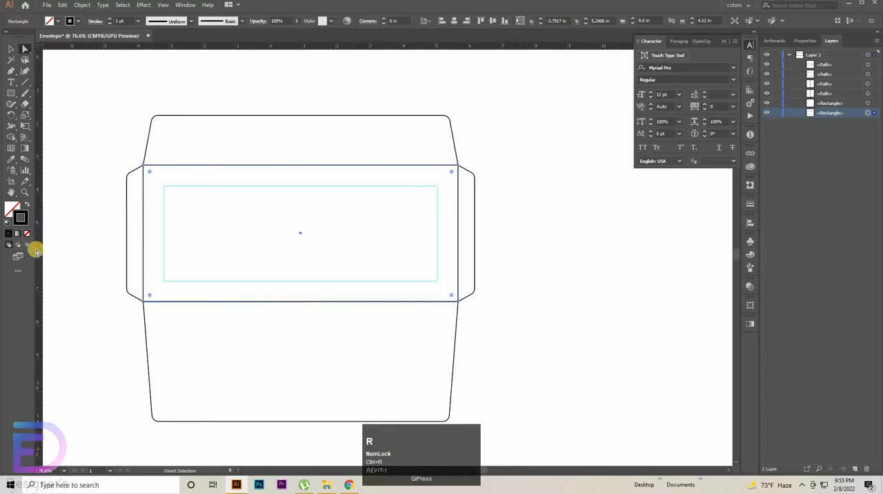
pyautogui.moveTo(40, 249); pyautogui.dragTo(301, 273)
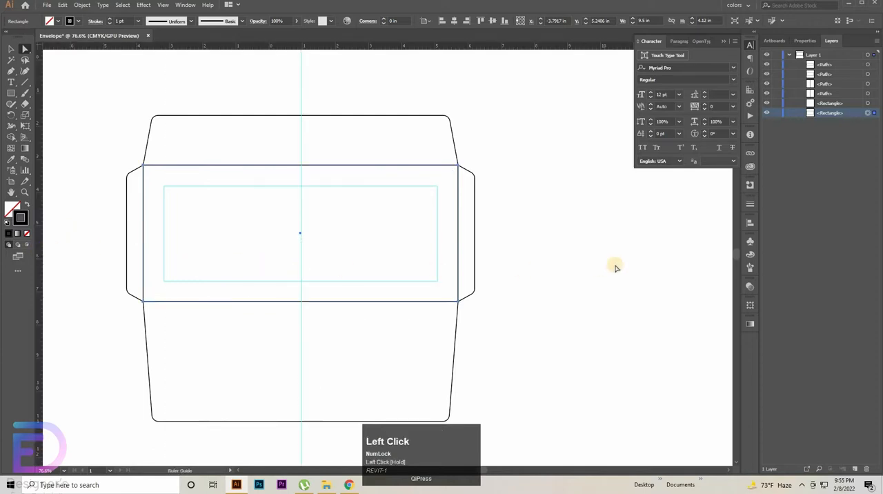
pyautogui.click(588, 276)
pyautogui.hotkey('ctrl', 'space')
pyautogui.moveTo(458, 324); pyautogui.dragTo(875, 122)
pyautogui.click(874, 122)
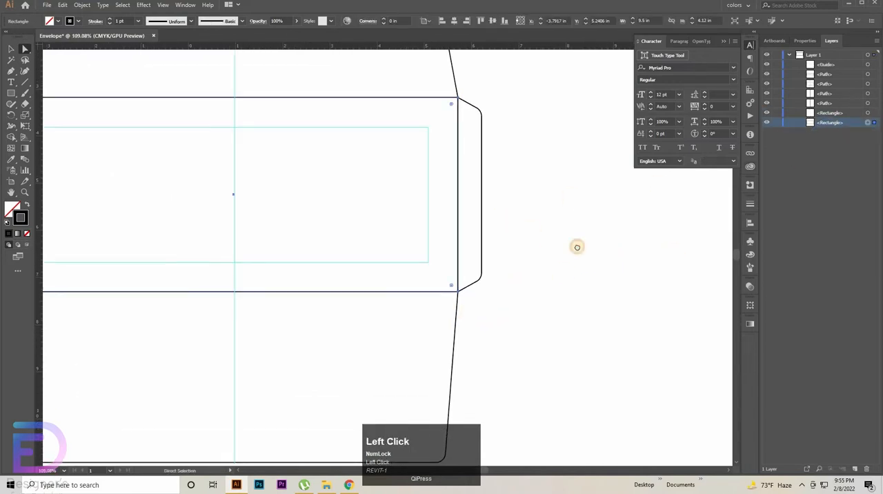
pyautogui.press('space')
pyautogui.moveTo(372, 229); pyautogui.dragTo(467, 262)
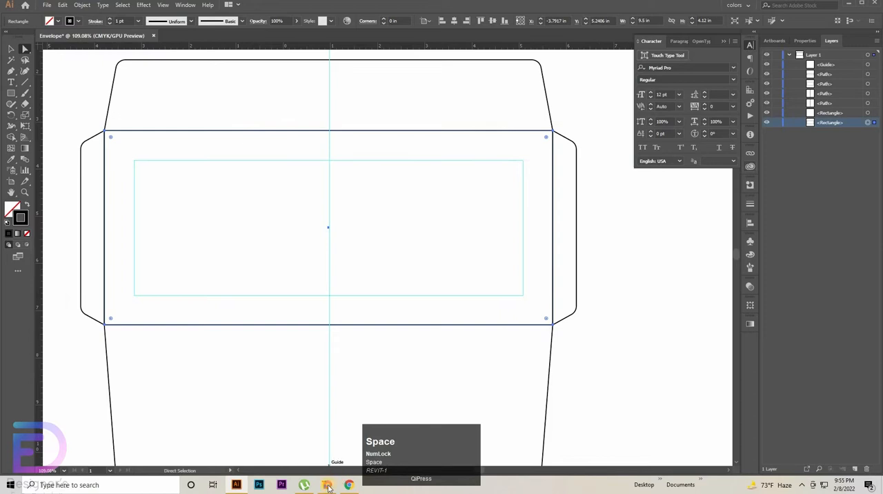
# Step: Open Untitled-2.ai from the Envelope Design folder in Illustrator
pyautogui.click(328, 485)
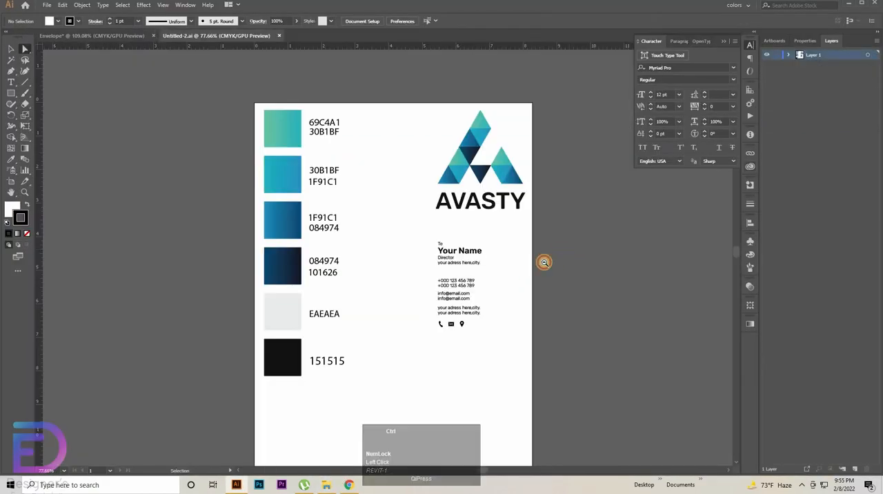
pyautogui.hotkey('ctrl', 'space')
pyautogui.moveTo(542, 260); pyautogui.dragTo(450, 230)
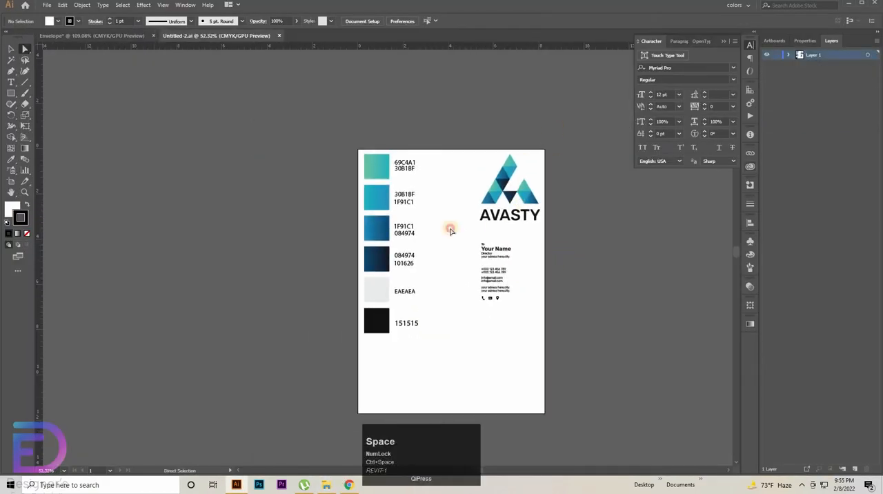
# Step: Copy all the brand swatches, colour codes, logo and contact text from Untitled-2.ai into the Envelope document, beside the template
pyautogui.moveTo(565, 130); pyautogui.dragTo(241, 353)
pyautogui.click(11, 49)
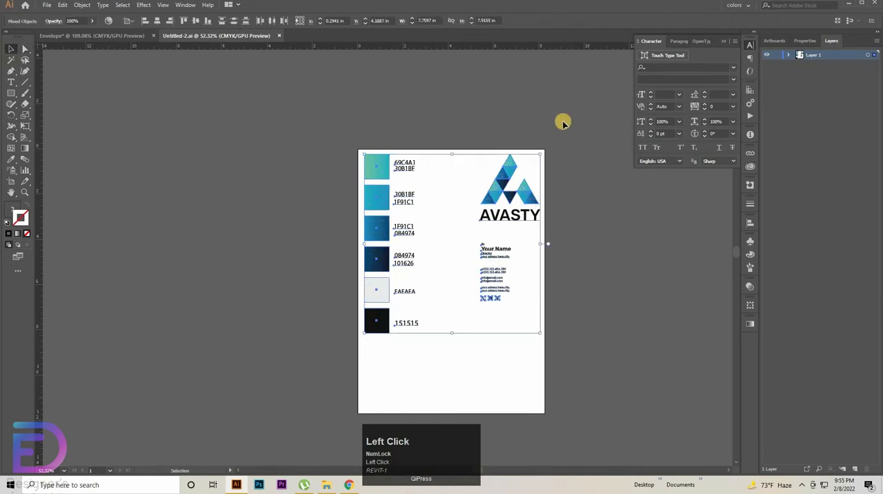
pyautogui.moveTo(378, 256); pyautogui.dragTo(378, 256)
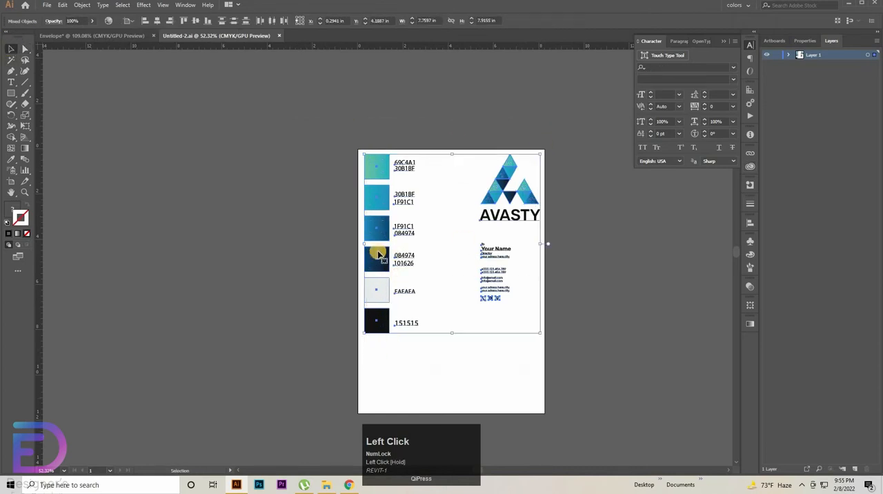
pyautogui.click(110, 35)
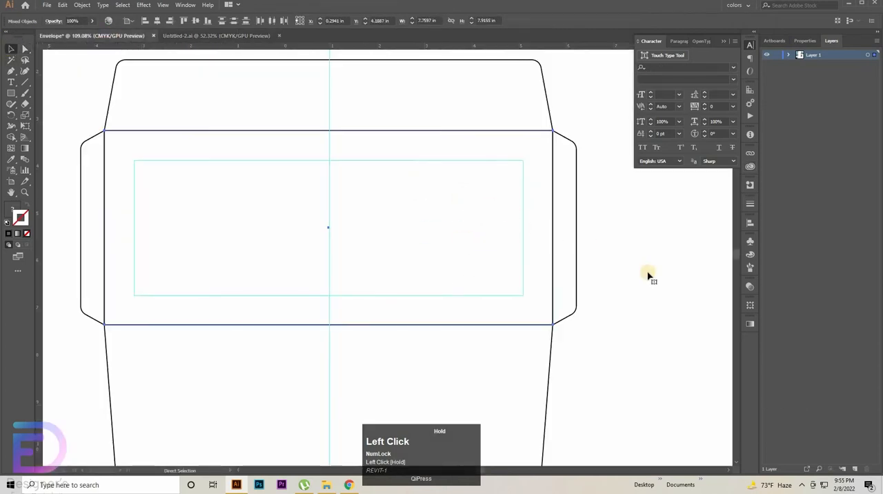
pyautogui.moveTo(648, 276); pyautogui.dragTo(446, 299)
pyautogui.moveTo(673, 293); pyautogui.dragTo(512, 301)
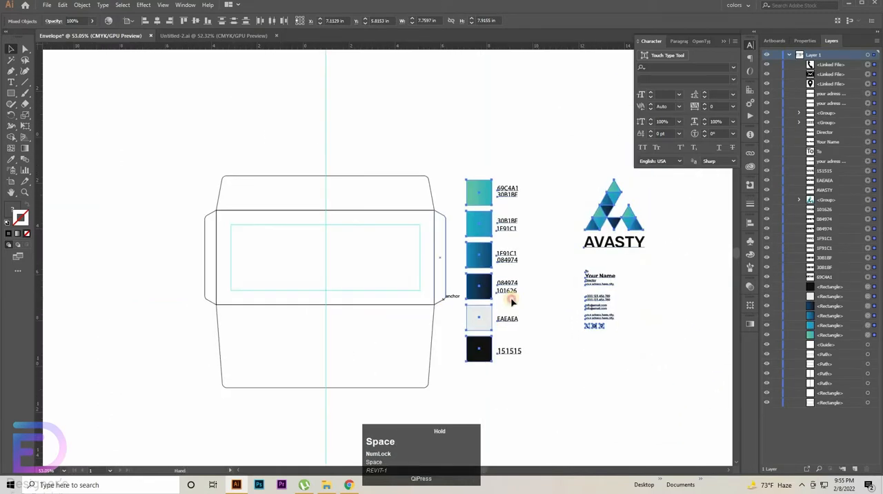
pyautogui.moveTo(414, 290); pyautogui.dragTo(444, 295)
pyautogui.click(485, 144)
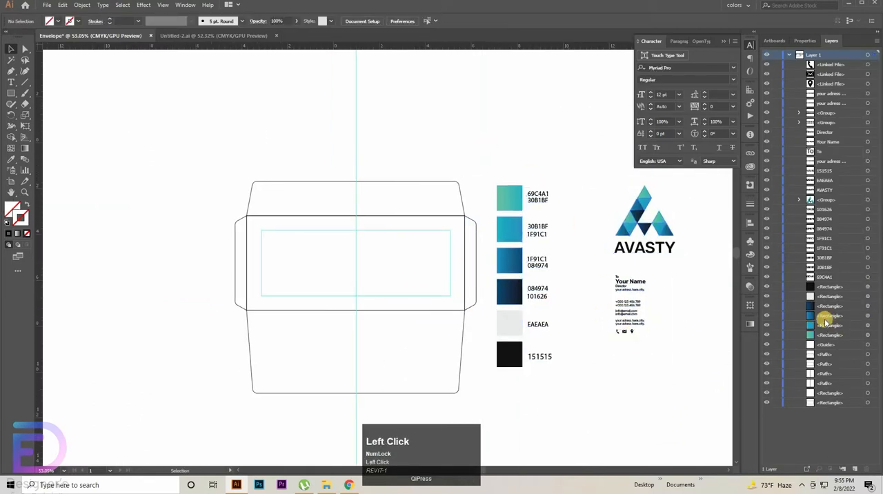
# Step: Fill the envelope's middle rectangle with the light grey EAEAEA swatch using the Eyedropper
pyautogui.scroll(-1, 870, 397)
pyautogui.click(870, 403)
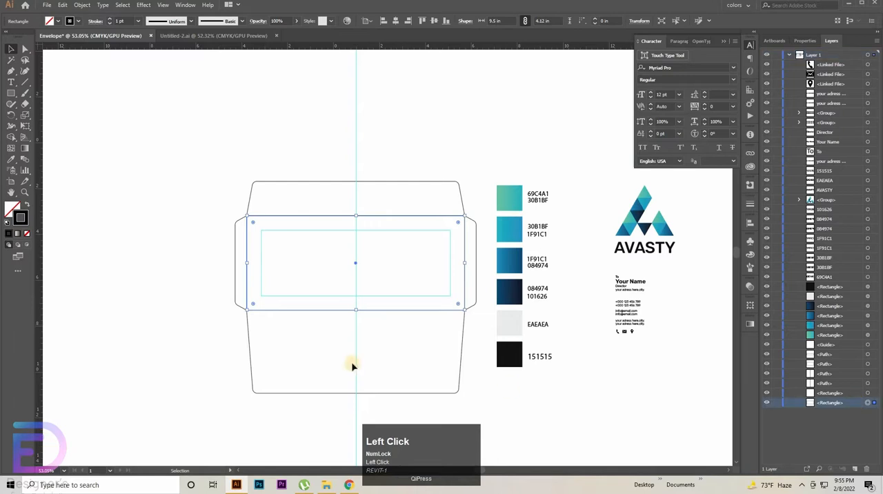
pyautogui.click(11, 159)
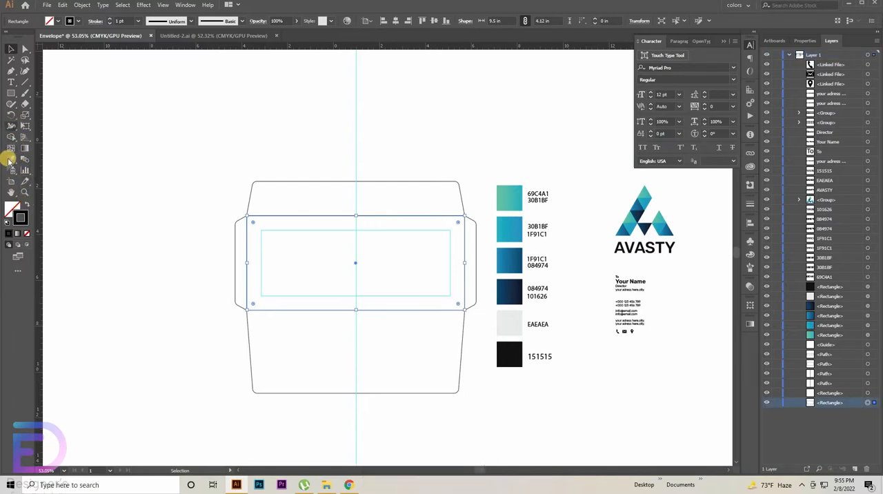
pyautogui.click(507, 322)
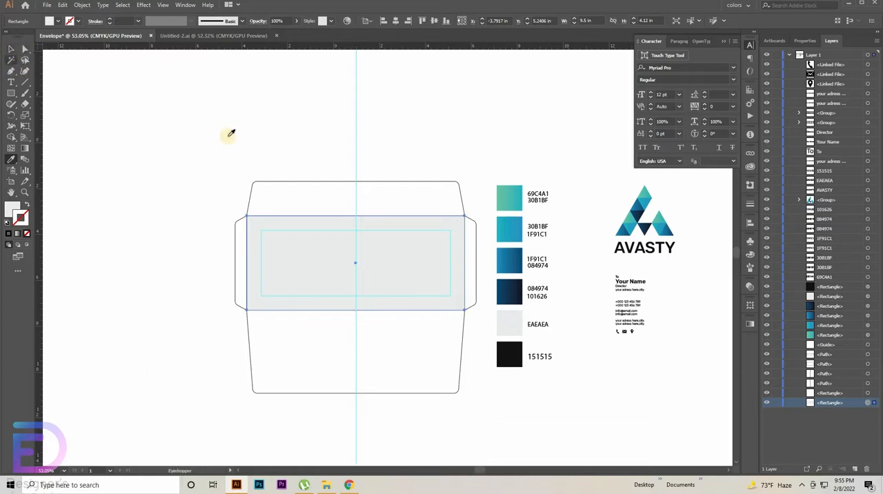
# Step: Apply the 69C4A1–30B1BF gradient swatch to the top, right, bottom and left flaps with the Eyedropper
pyautogui.press('ctrl')
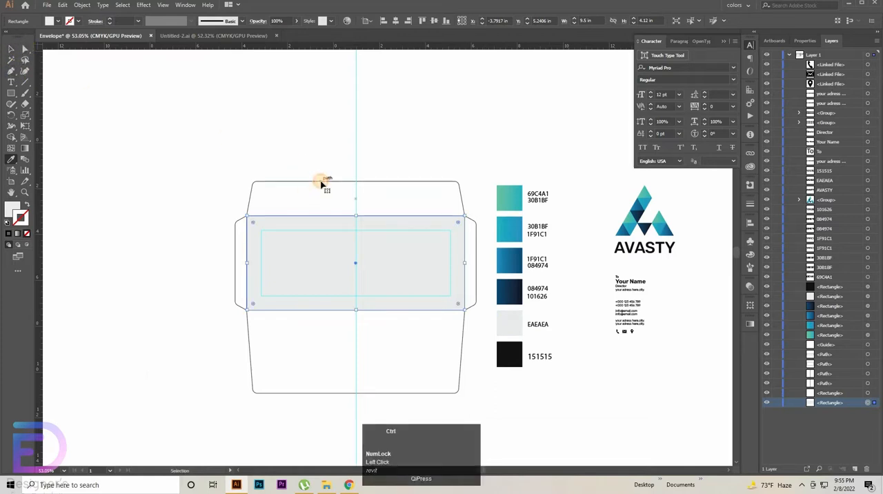
pyautogui.keyDown('ctrl'); pyautogui.click(321, 185); pyautogui.keyUp('ctrl')
pyautogui.click(512, 199)
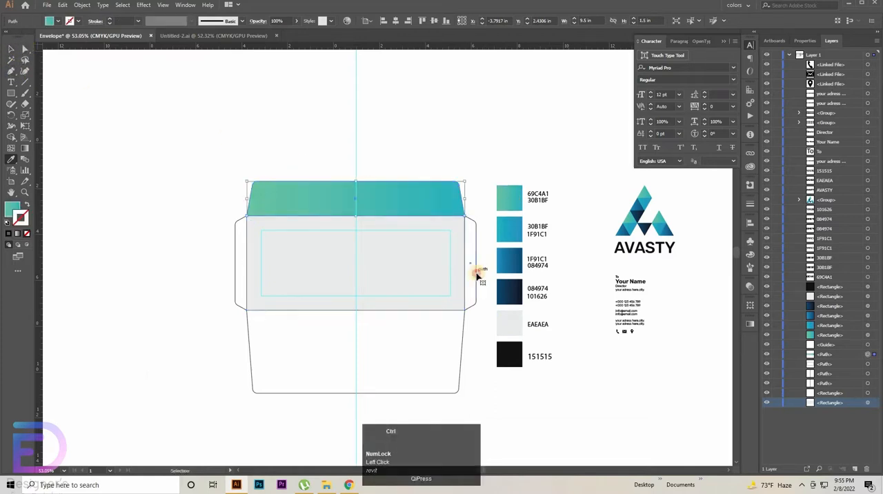
pyautogui.keyDown('ctrl'); pyautogui.click(475, 272); pyautogui.keyUp('ctrl')
pyautogui.click(513, 203)
pyautogui.press('ctrl')
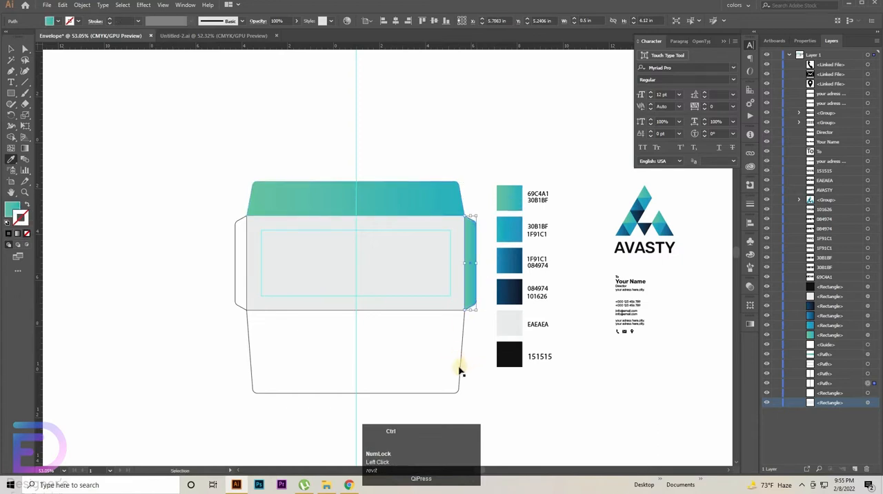
pyautogui.keyDown('ctrl'); pyautogui.click(459, 369); pyautogui.keyUp('ctrl')
pyautogui.click(509, 197)
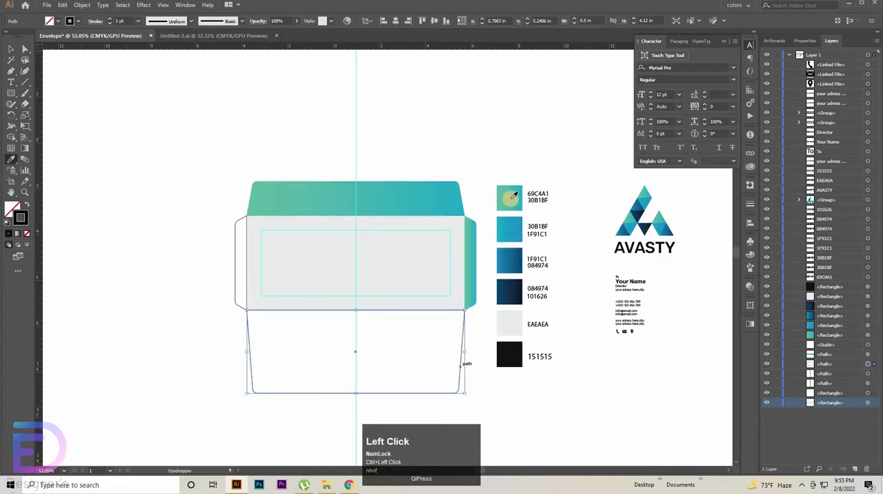
pyautogui.keyDown('ctrl'); pyautogui.click(234, 276); pyautogui.keyUp('ctrl')
pyautogui.click(509, 198)
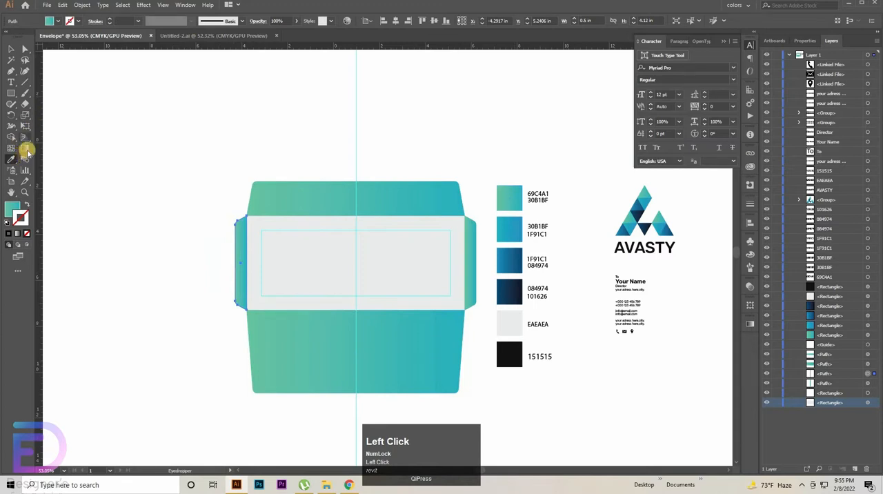
# Step: Set the top flap's gradient to run vertically at -90°, from green at the outer edge to blue at the fold
pyautogui.click(25, 148)
pyautogui.keyDown('ctrl'); pyautogui.click(348, 198); pyautogui.keyUp('ctrl')
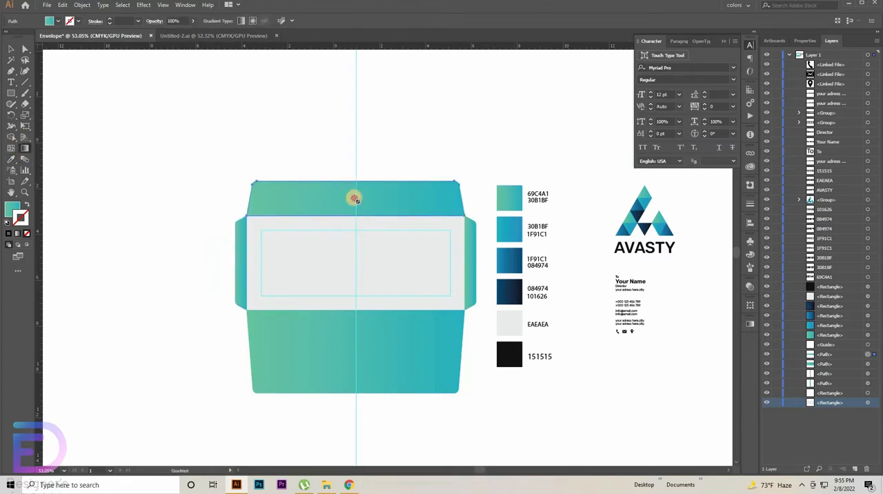
pyautogui.click(353, 199)
pyautogui.click(746, 322)
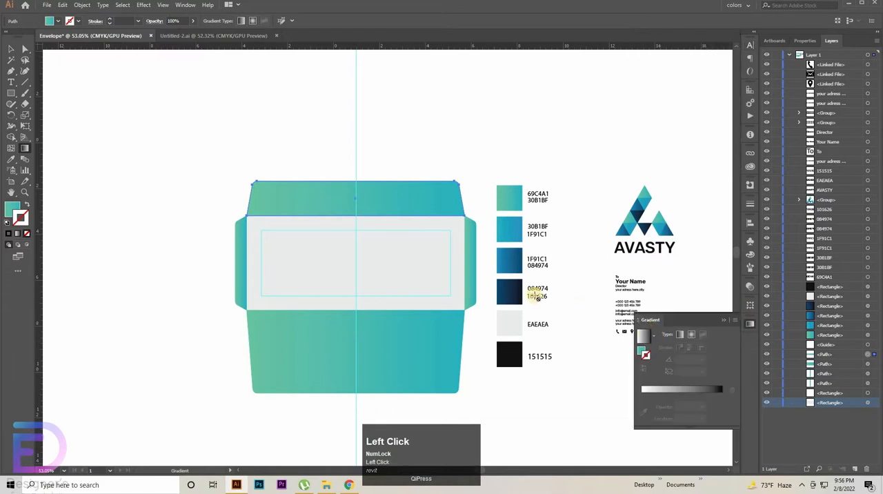
pyautogui.click(643, 338)
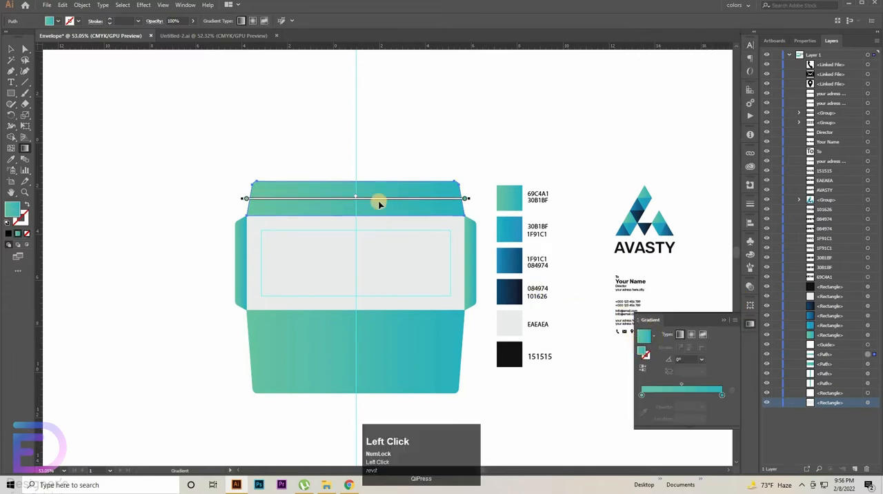
pyautogui.moveTo(352, 179)
pyautogui.mouseDown()
pyautogui.moveTo(353, 219)
pyautogui.moveTo(354, 187)
pyautogui.mouseUp()
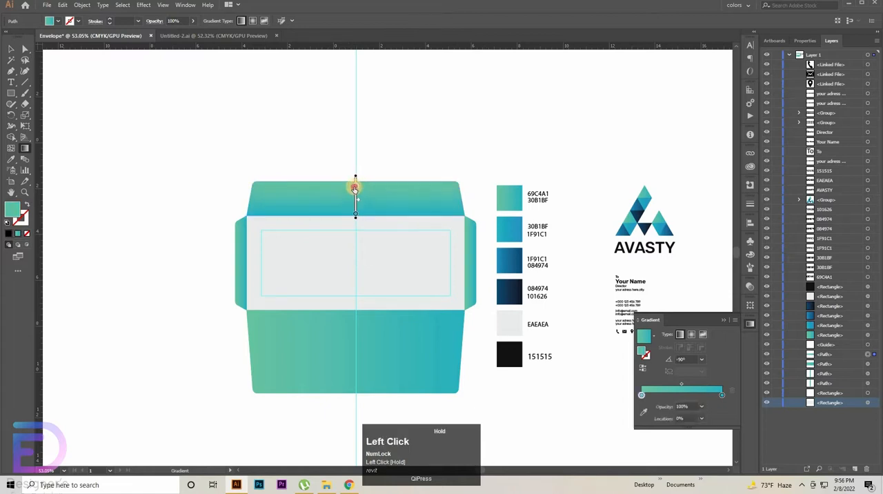
# Step: Redirect the bottom flap's gradient to 90°, from green at its lower edge to blue at the fold
pyautogui.keyDown('ctrl'); pyautogui.click(370, 344); pyautogui.keyUp('ctrl')
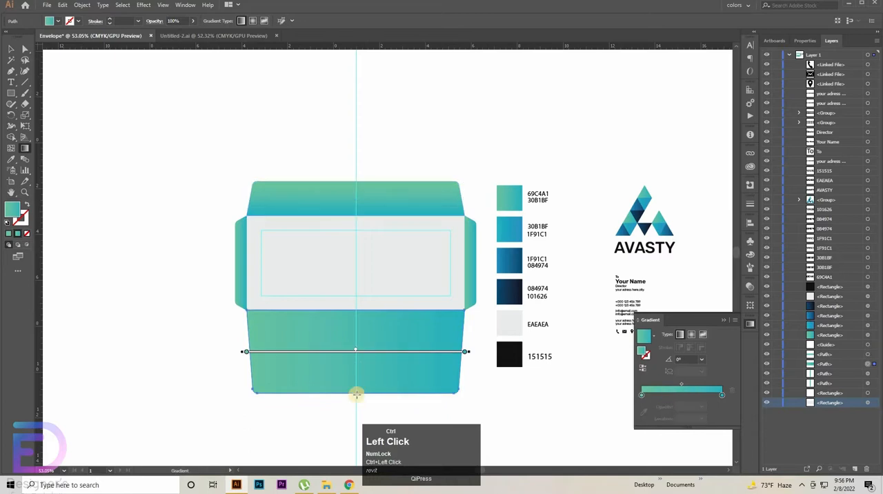
pyautogui.moveTo(356, 392); pyautogui.dragTo(375, 316)
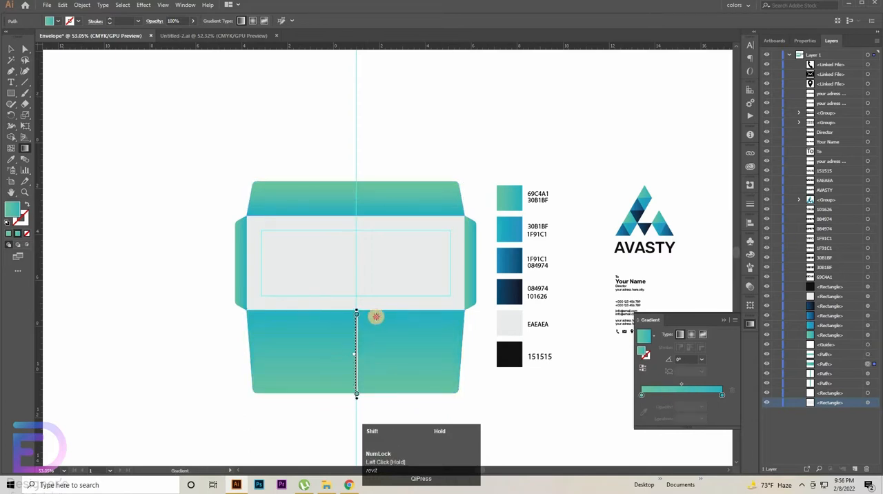
pyautogui.moveTo(376, 316); pyautogui.dragTo(376, 315)
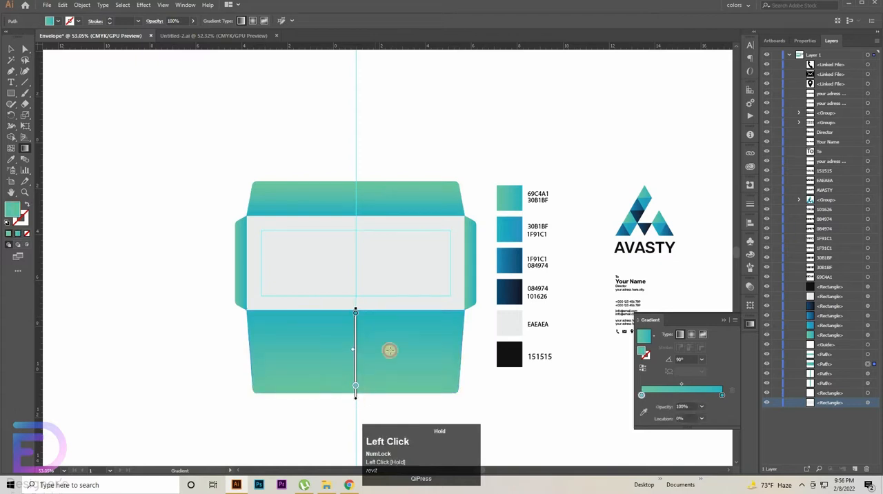
# Step: Reverse the right flap's gradient to 180° so green starts at the outer edge and blue meets the fold
pyautogui.keyDown('ctrl'); pyautogui.click(469, 262); pyautogui.keyUp('ctrl')
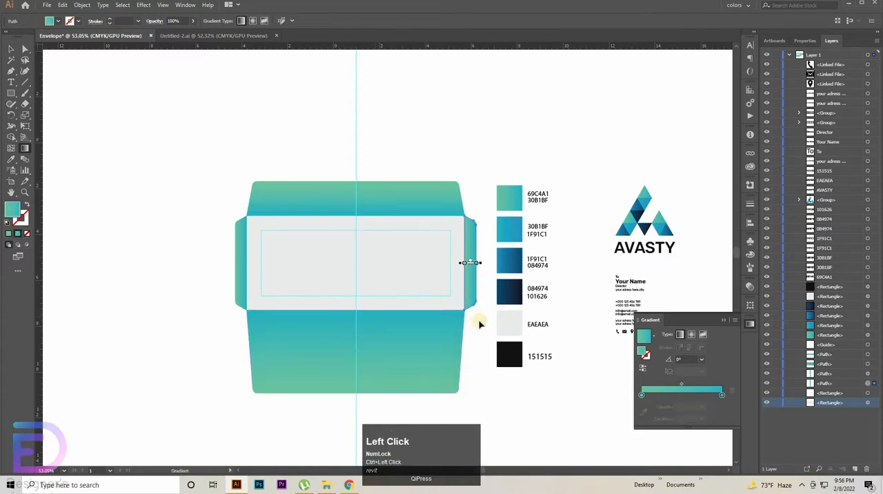
pyautogui.moveTo(431, 324); pyautogui.dragTo(553, 332)
pyautogui.moveTo(534, 245); pyautogui.dragTo(528, 315)
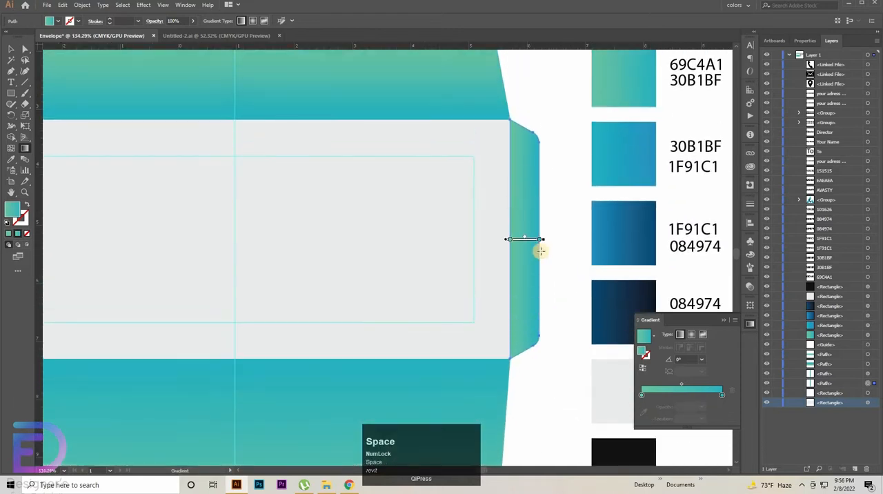
pyautogui.moveTo(539, 253)
pyautogui.mouseDown()
pyautogui.moveTo(517, 261)
pyautogui.moveTo(509, 251)
pyautogui.moveTo(556, 249)
pyautogui.moveTo(539, 242)
pyautogui.mouseUp()
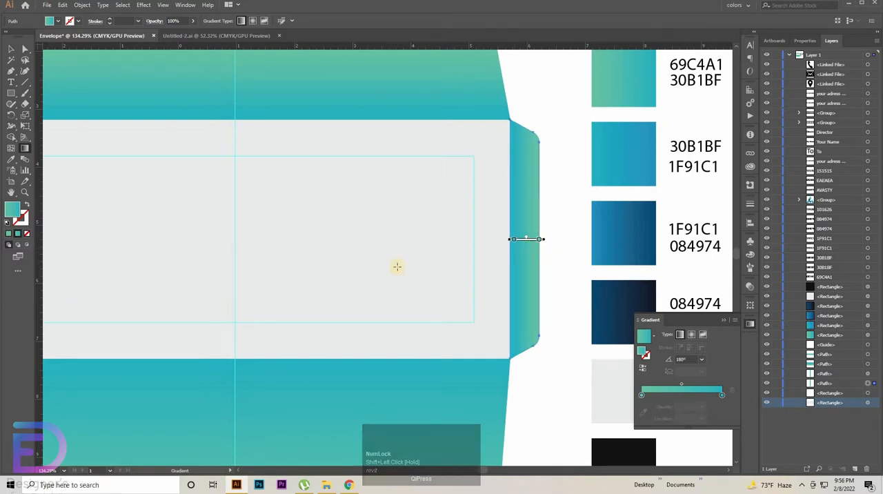
# Step: Redraw the left flap's gradient horizontally at 0°, from green at the outer edge to blue at the fold
pyautogui.moveTo(309, 264); pyautogui.dragTo(571, 269)
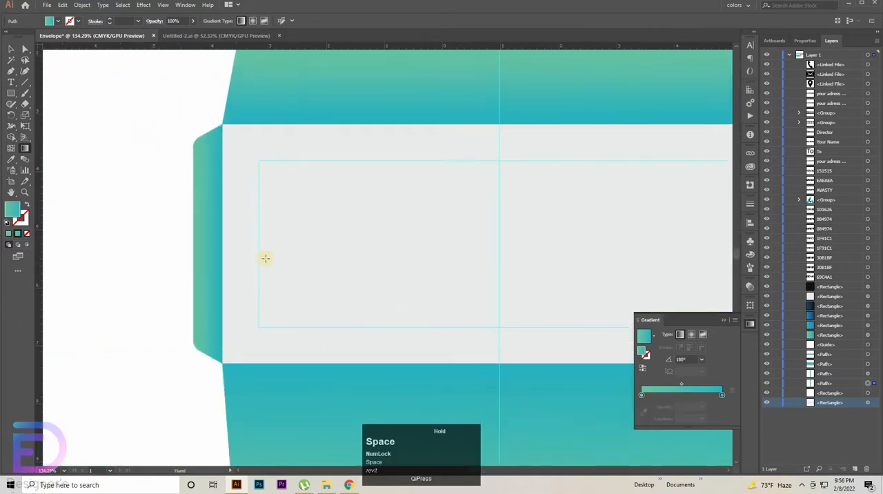
pyautogui.keyDown('ctrl'); pyautogui.click(204, 249); pyautogui.keyUp('ctrl')
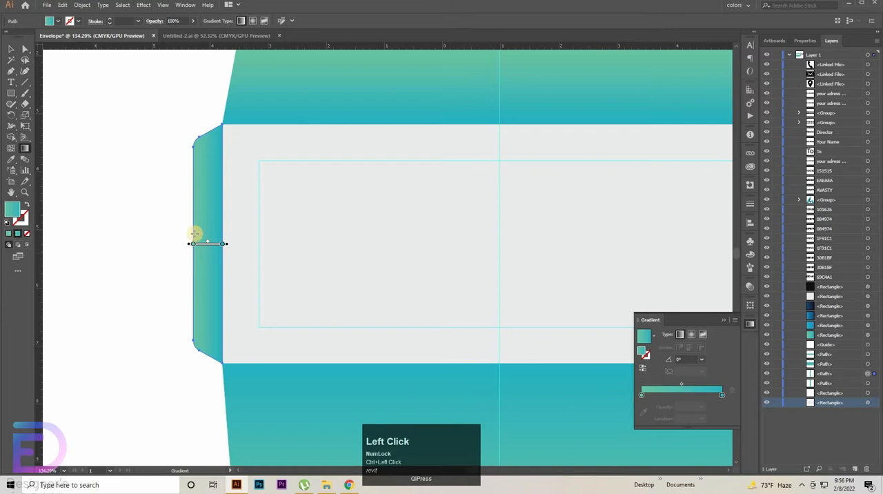
pyautogui.moveTo(195, 233); pyautogui.dragTo(219, 231)
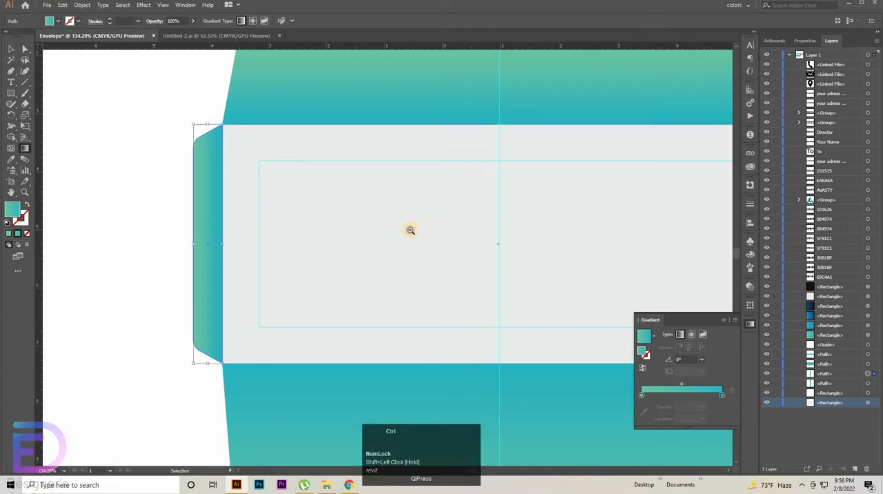
# Step: Create a 4.1 × 0.85 in rectangle in the empty area left of the envelope template
pyautogui.moveTo(431, 222); pyautogui.dragTo(471, 224)
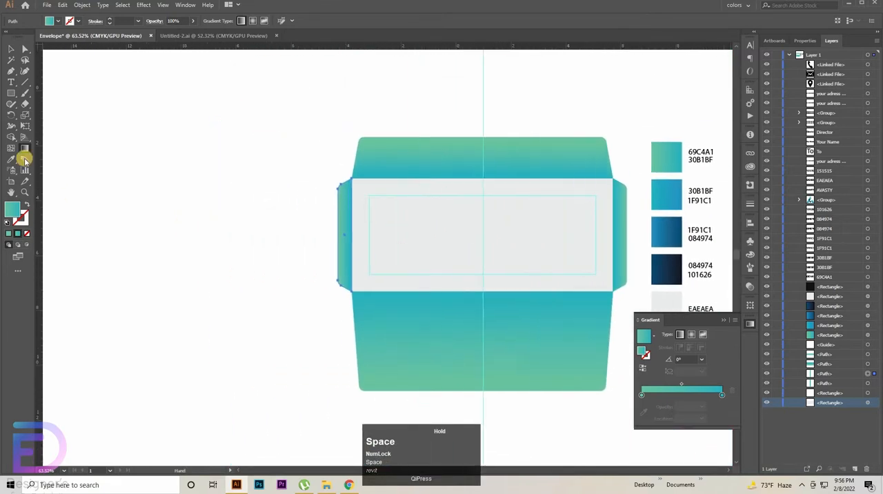
pyautogui.click(10, 96)
pyautogui.moveTo(95, 143); pyautogui.dragTo(274, 144)
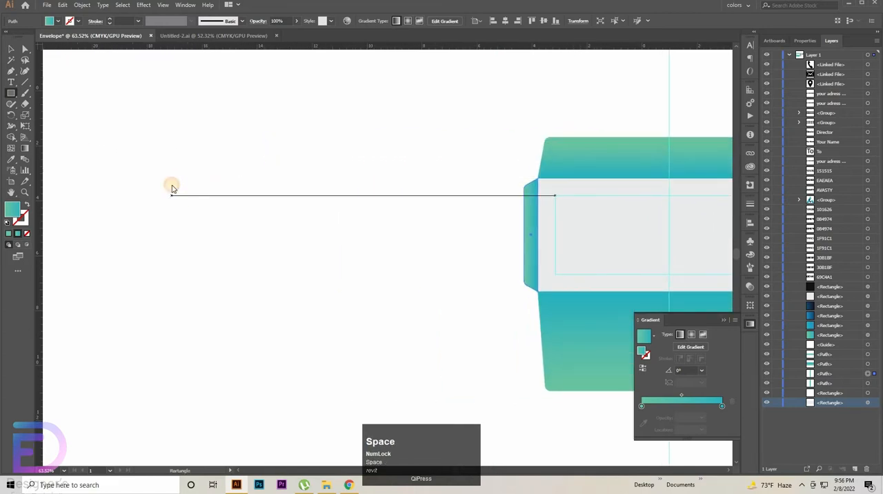
pyautogui.click(172, 193)
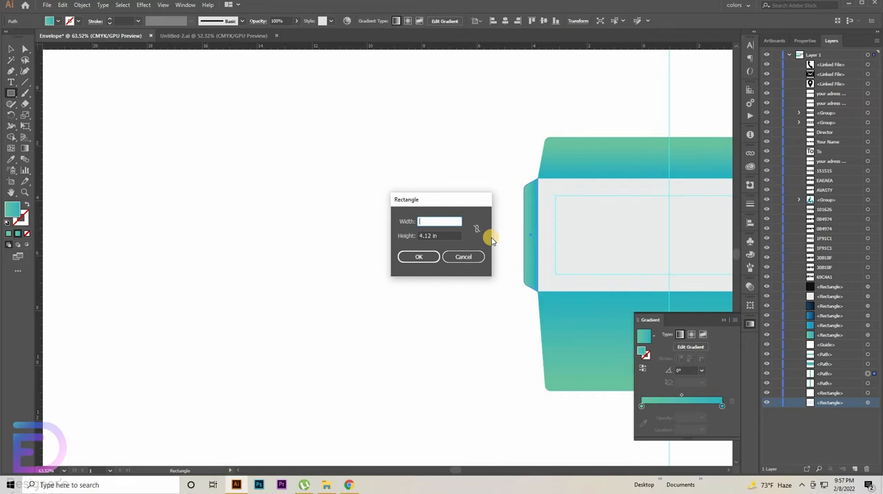
pyautogui.write('4')
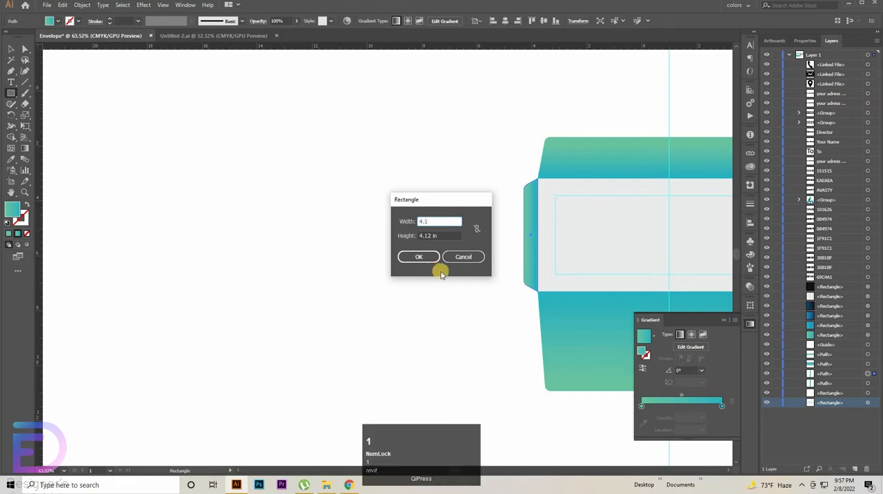
pyautogui.write('.1')
pyautogui.click(441, 235)
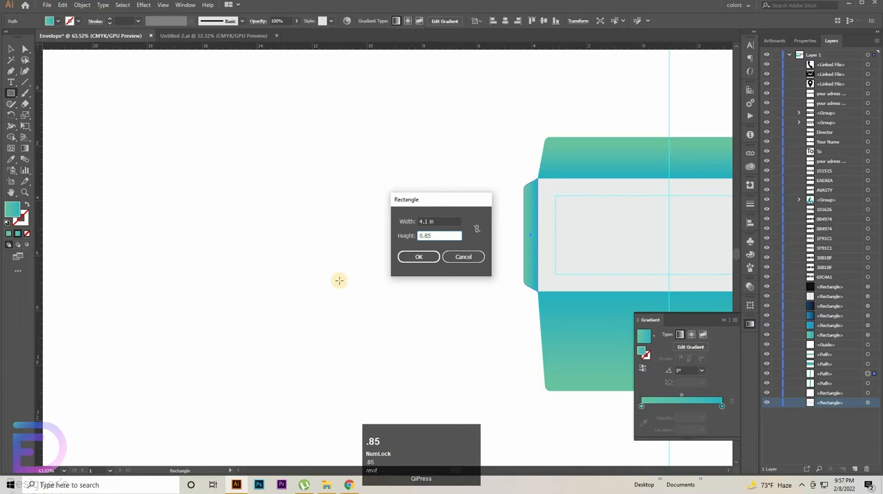
pyautogui.write('0.85')
pyautogui.press('Return')
# Step: Create a 4.6 × 0.69 in rectangle below the 4.1 in one
pyautogui.click(183, 290)
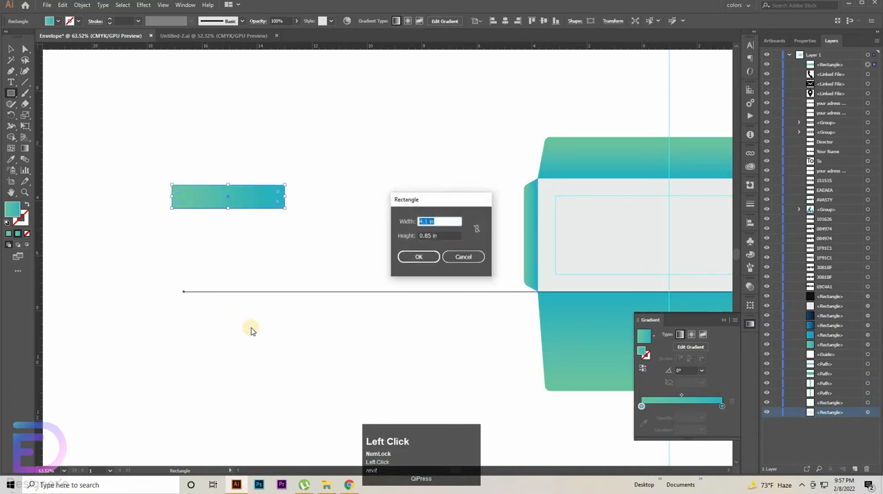
pyautogui.write('4.6')
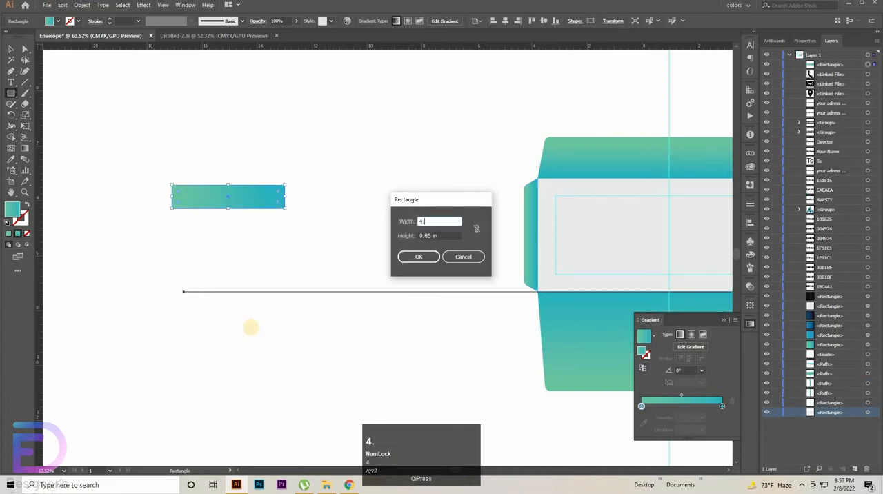
pyautogui.click(454, 235)
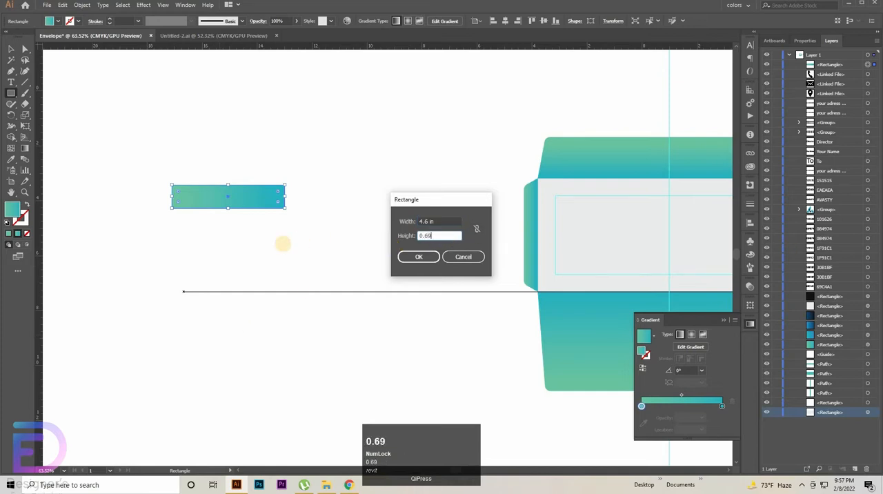
pyautogui.write('0.69')
pyautogui.press('Return')
pyautogui.click(345, 365)
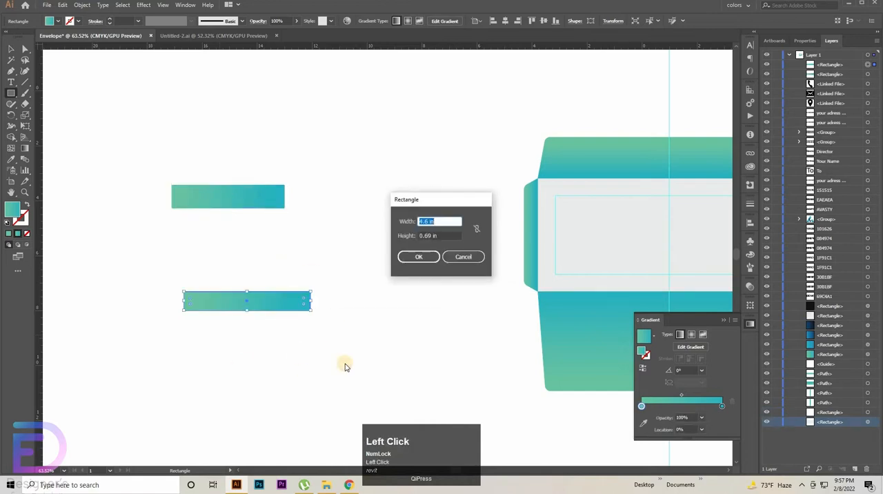
pyautogui.write('55.')
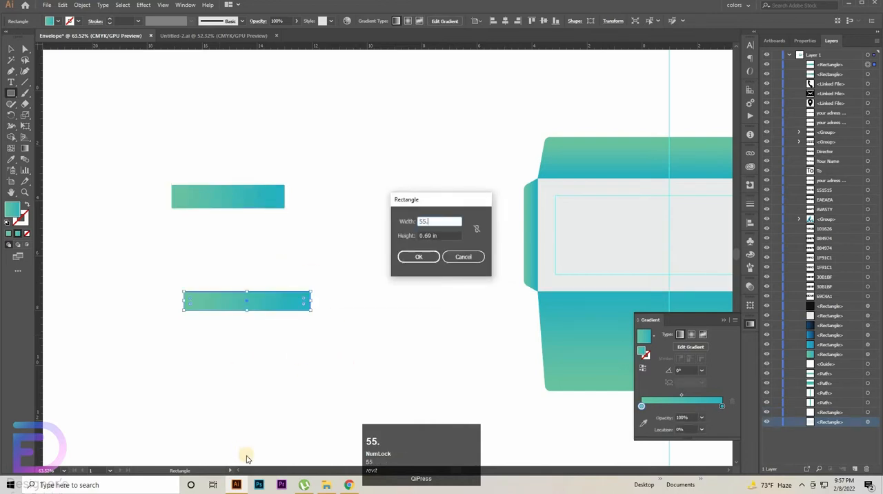
pyautogui.click(447, 235)
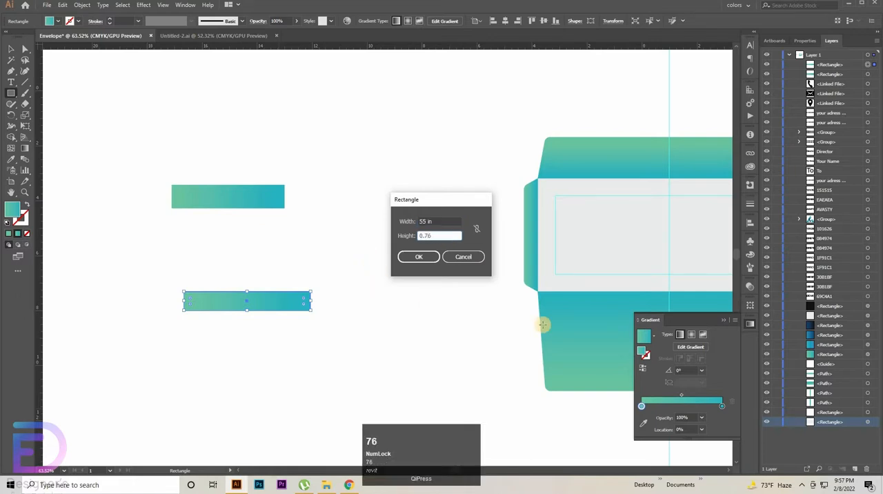
pyautogui.press('Return')
pyautogui.hotkey('ctrl', 'z')
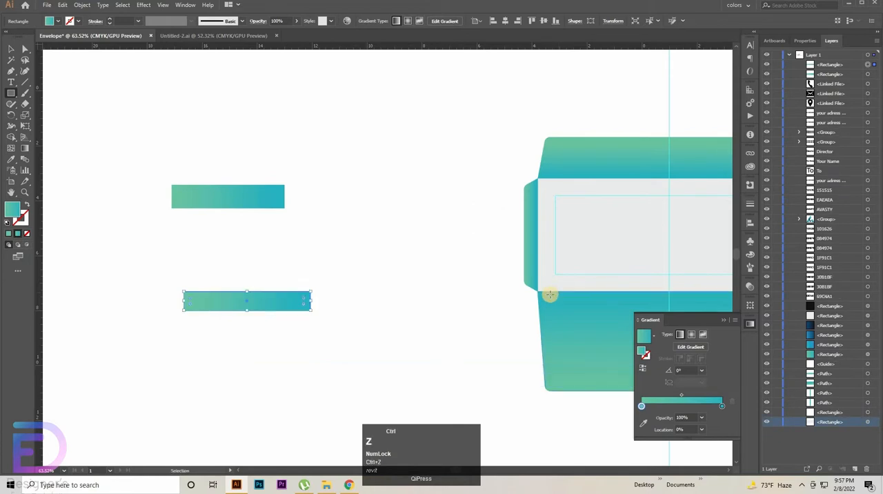
# Step: Create a 5.5 × 0.76 in rectangle below the 4.6 in one
pyautogui.click(254, 373)
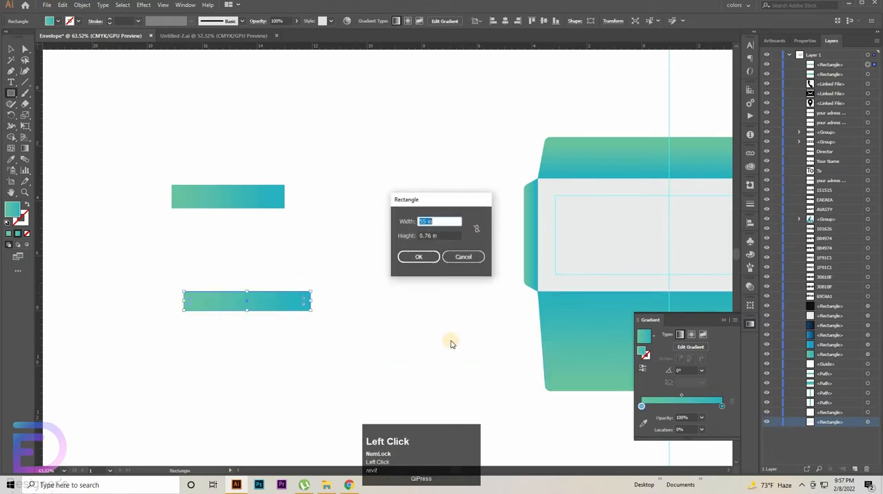
pyautogui.write('5')
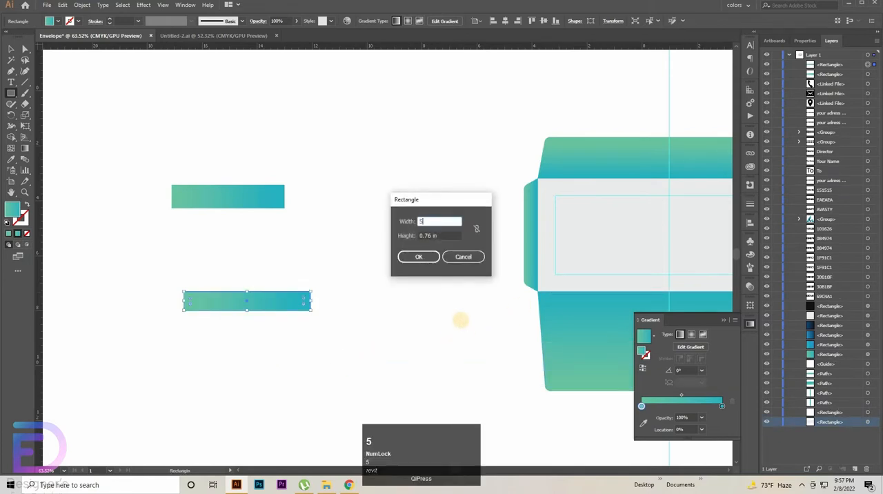
pyautogui.write('.5')
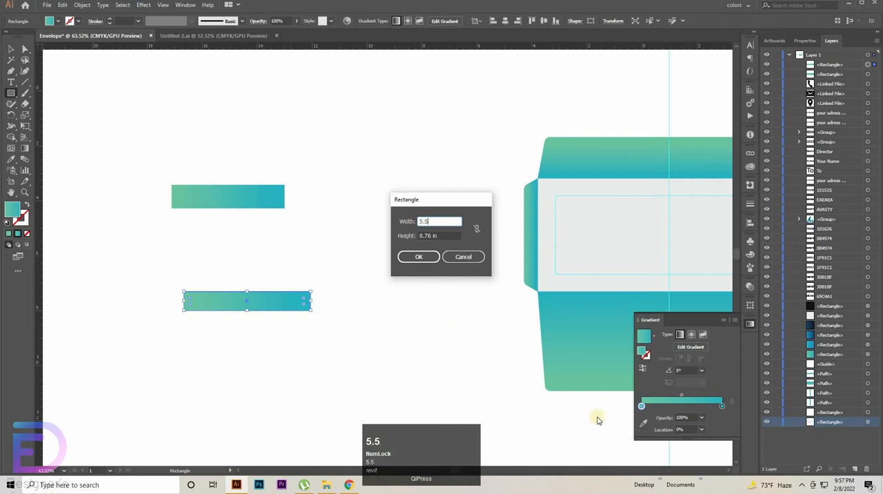
pyautogui.click(442, 234)
pyautogui.click(419, 257)
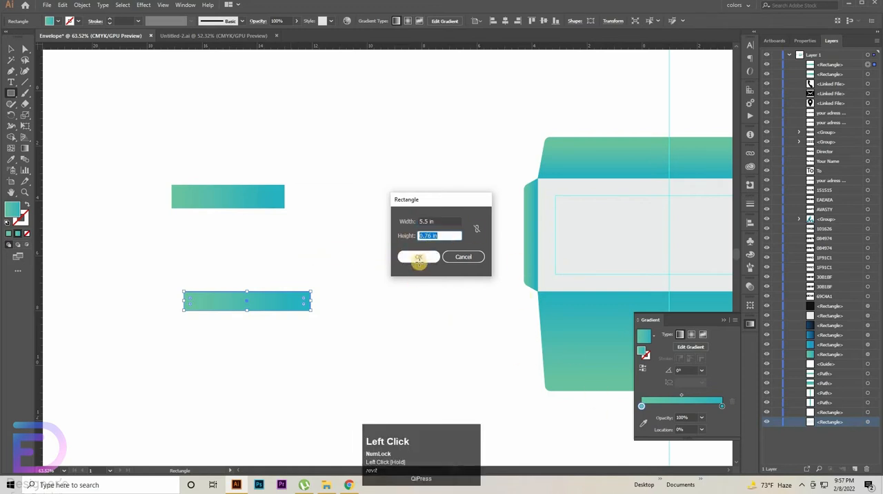
# Step: Arrange the three rectangles in a left-aligned stack left of the envelope, ordered from shortest at the top to longest at the bottom
pyautogui.click(11, 48)
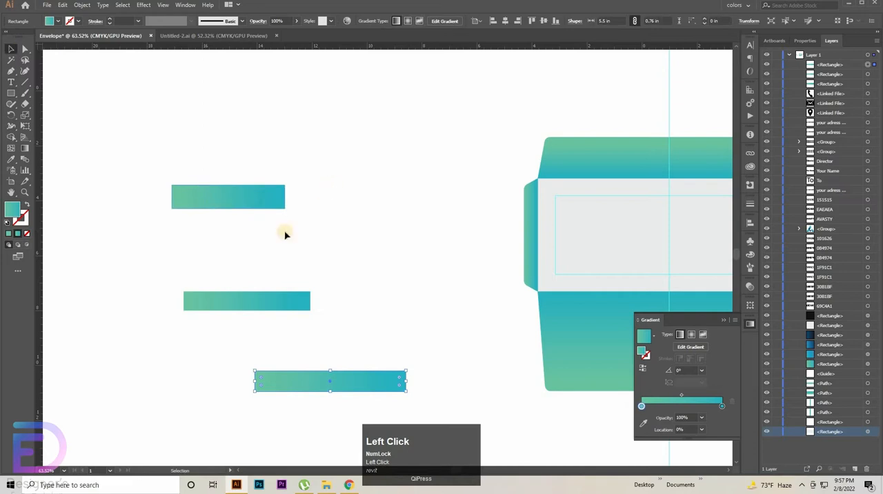
pyautogui.moveTo(227, 198); pyautogui.dragTo(340, 185)
pyautogui.moveTo(242, 301); pyautogui.dragTo(344, 223)
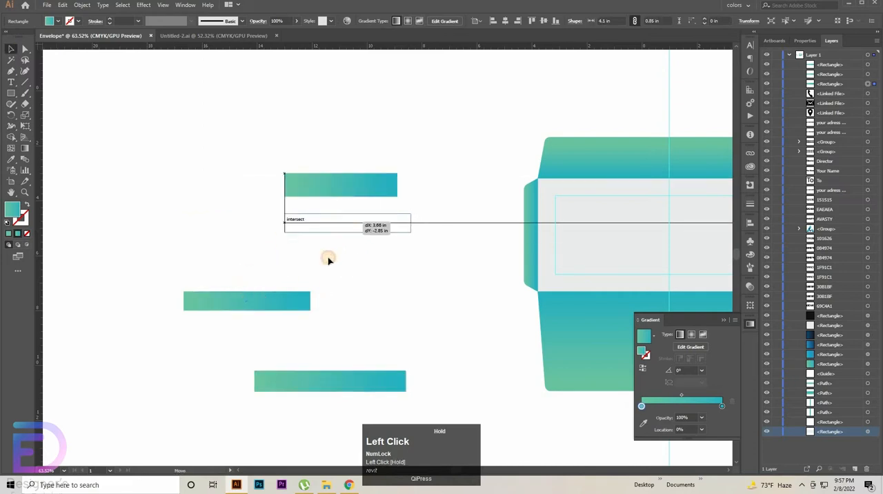
pyautogui.moveTo(328, 258); pyautogui.dragTo(328, 259)
pyautogui.moveTo(305, 385); pyautogui.dragTo(336, 256)
pyautogui.click(430, 171)
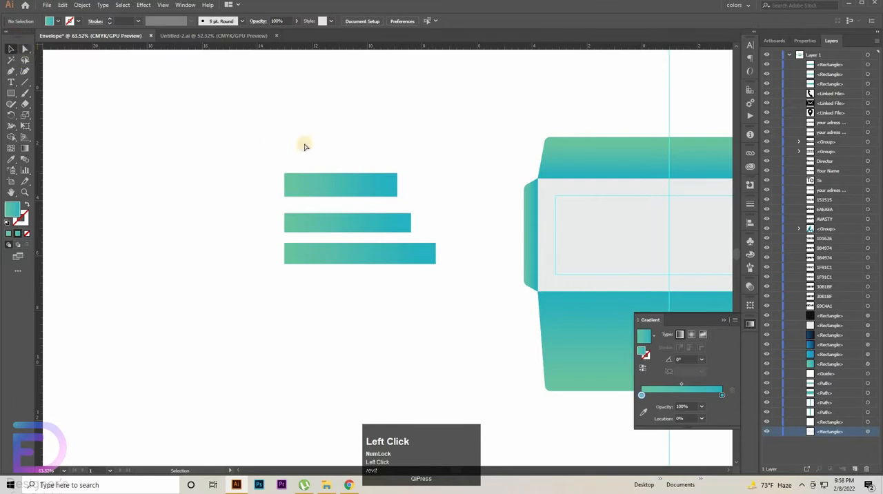
# Step: Fully round the two right-hand corners of each of the three stacked rectangles
pyautogui.press('a')
pyautogui.moveTo(387, 195); pyautogui.dragTo(286, 214)
pyautogui.moveTo(385, 234); pyautogui.dragTo(421, 212)
pyautogui.click(404, 220)
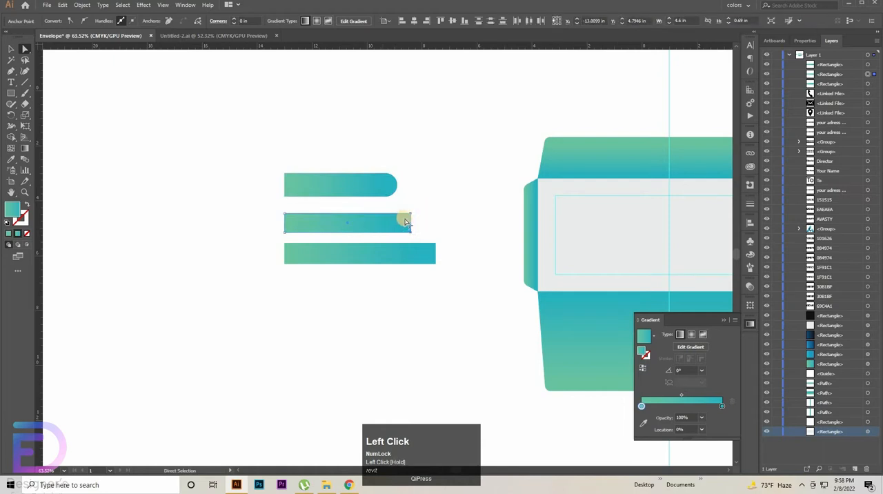
pyautogui.moveTo(283, 241); pyautogui.dragTo(284, 241)
pyautogui.moveTo(447, 236); pyautogui.dragTo(413, 259)
# Step: Move the three rounded bars together to the area below the colour swatches, beside the envelope's lower flap
pyautogui.click(10, 48)
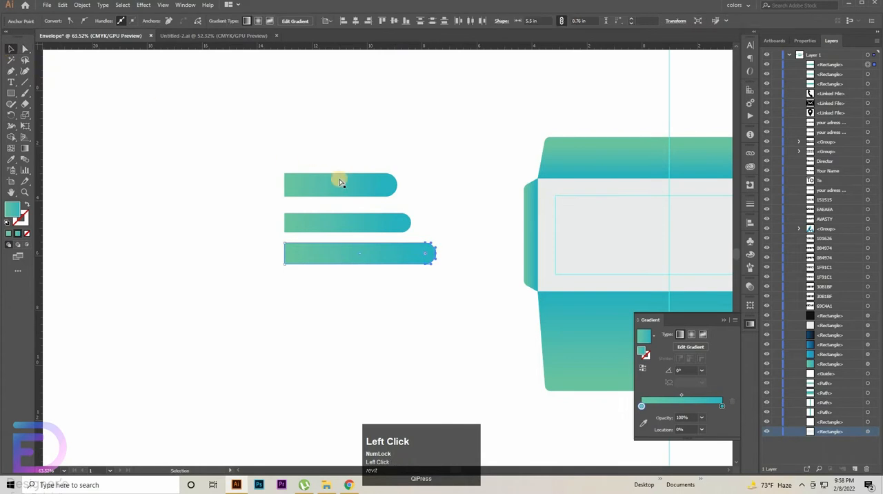
pyautogui.hotkey('ctrl', 'space')
pyautogui.moveTo(329, 184); pyautogui.dragTo(282, 188)
pyautogui.moveTo(342, 191); pyautogui.dragTo(128, 200)
pyautogui.moveTo(114, 159); pyautogui.dragTo(164, 233)
pyautogui.moveTo(159, 205); pyautogui.dragTo(516, 349)
pyautogui.click(585, 364)
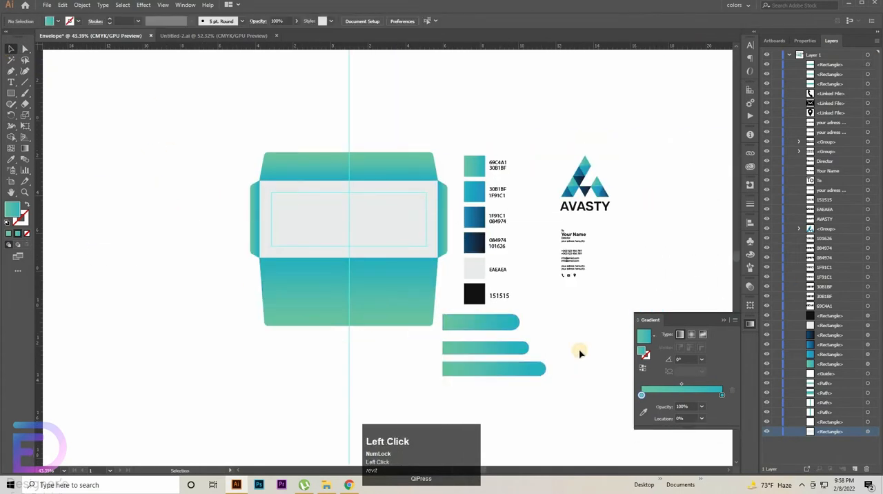
# Step: Apply the 30B1BF–1F91C1 swatch gradient to the top bar, 1F91C1–084974 to the middle bar and 084974–101626 to the bottom bar
pyautogui.click(465, 330)
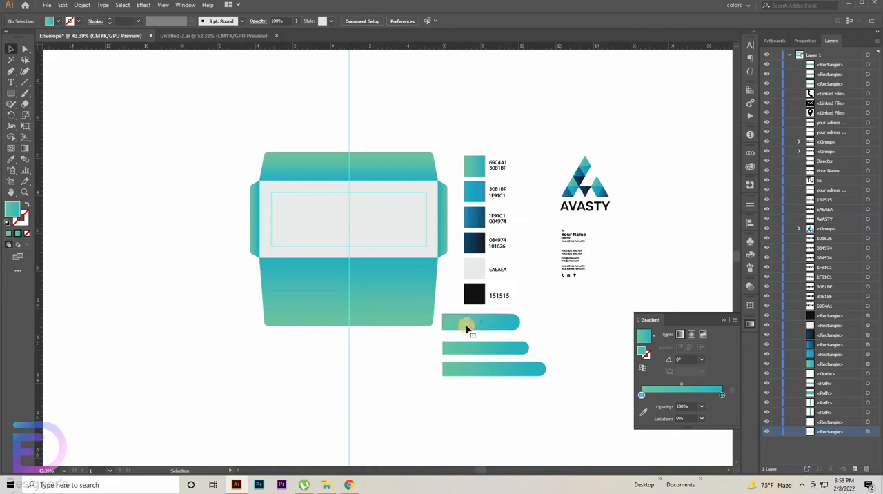
pyautogui.click(10, 159)
pyautogui.click(475, 204)
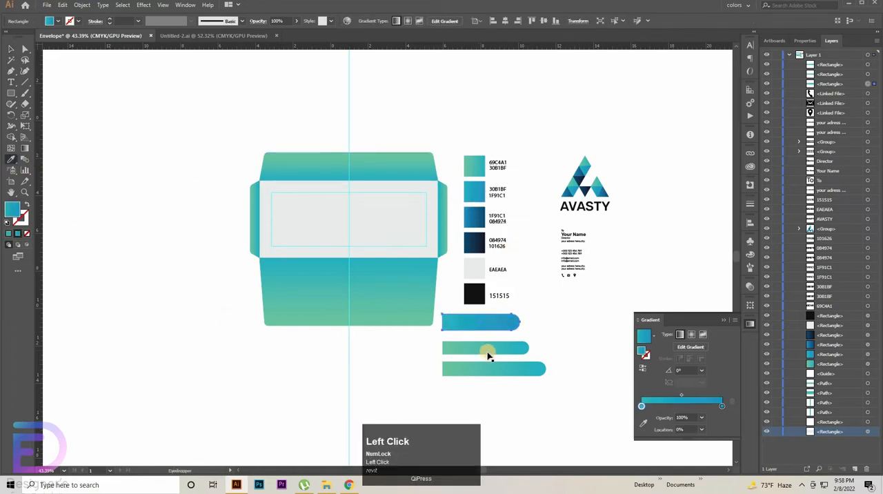
pyautogui.keyDown('ctrl'); pyautogui.click(486, 345); pyautogui.keyUp('ctrl')
pyautogui.click(475, 240)
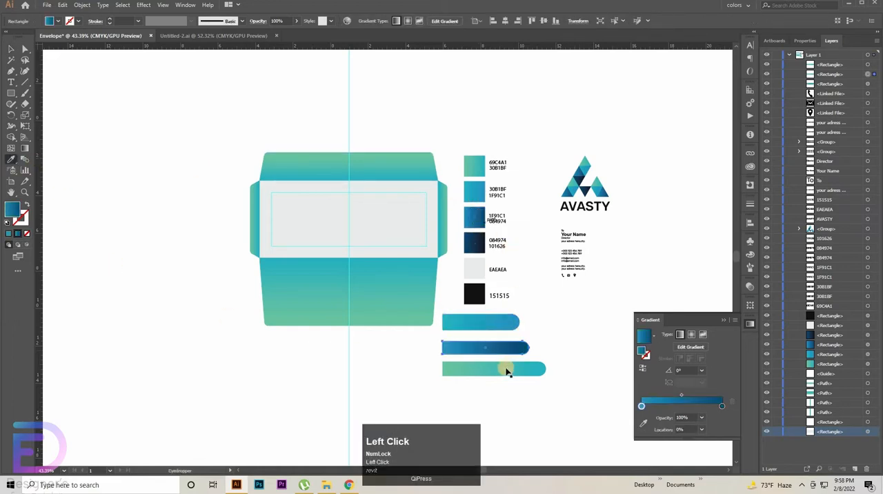
pyautogui.keyDown('ctrl'); pyautogui.click(494, 369); pyautogui.keyUp('ctrl')
pyautogui.click(475, 242)
pyautogui.click(14, 54)
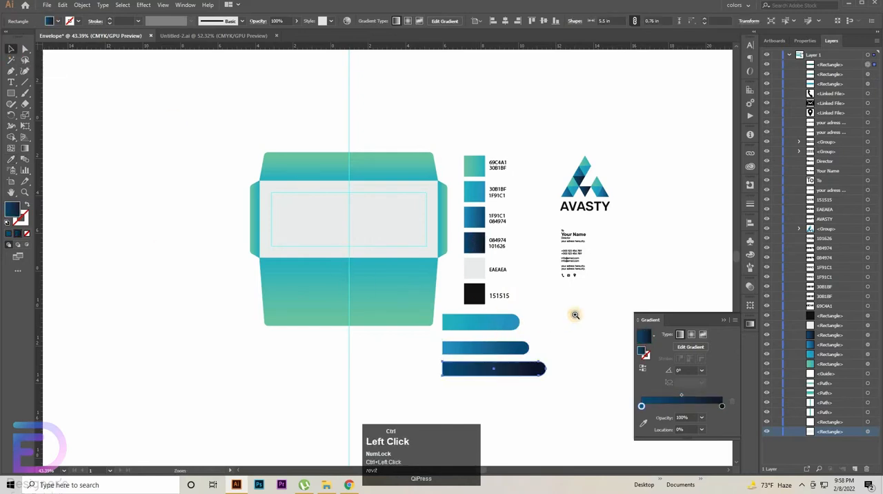
# Step: Redraw the bottom bar's gradient horizontally across its full length and shift the starting blue stop inward to 28.1%
pyautogui.hotkey('ctrl', 'space')
pyautogui.click(522, 276)
pyautogui.click(522, 276)
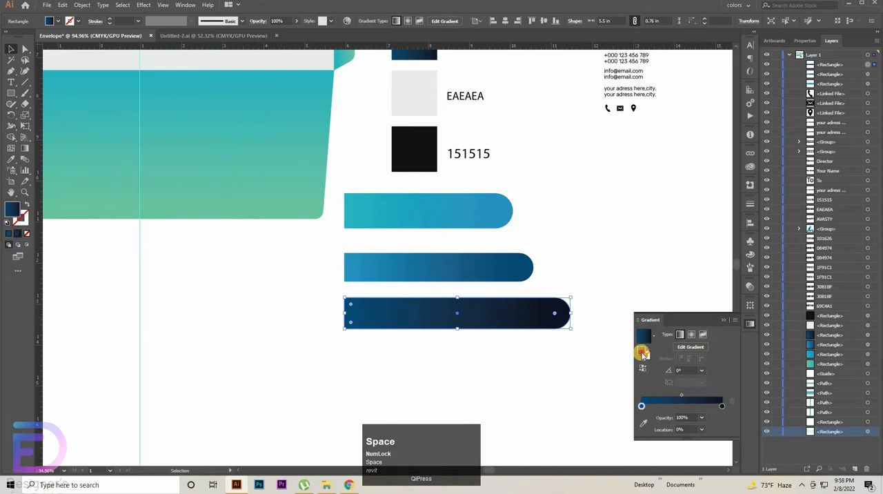
pyautogui.click(365, 308)
pyautogui.click(26, 149)
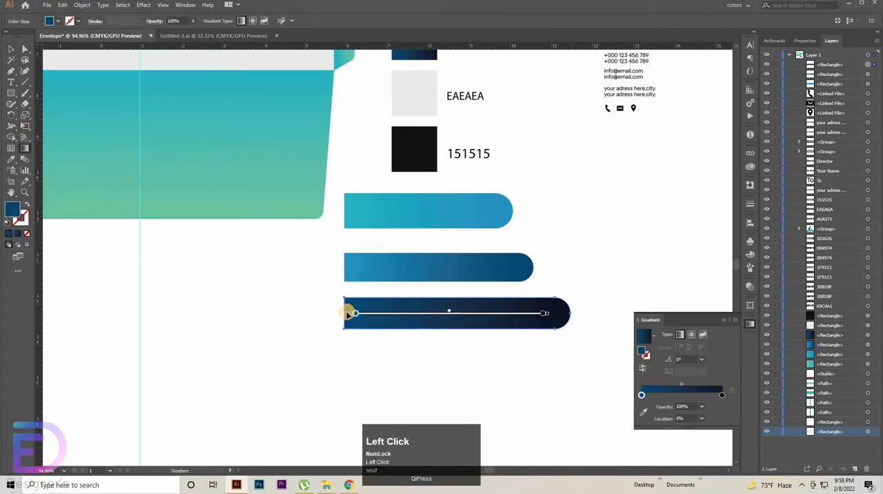
pyautogui.moveTo(343, 315); pyautogui.dragTo(564, 314)
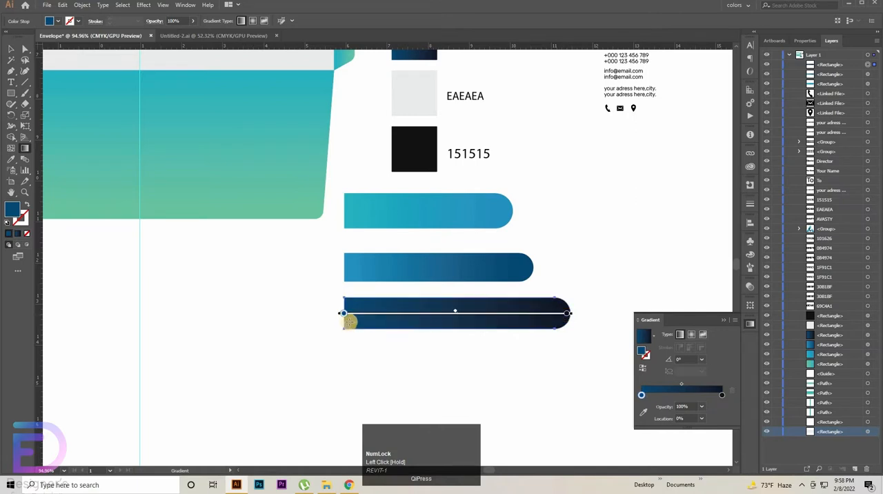
pyautogui.moveTo(344, 315); pyautogui.dragTo(407, 314)
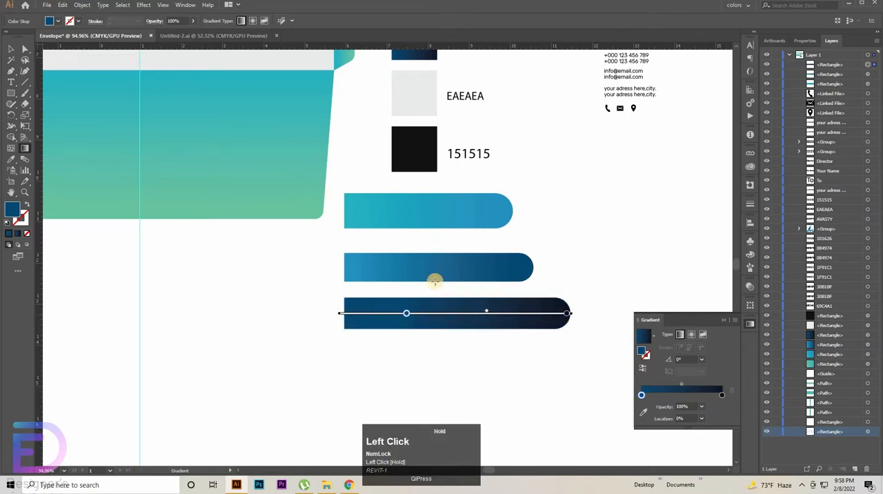
# Step: Stretch the middle bar's gradient horizontally over its full length and shift the light blue stop inward to 9.4%
pyautogui.keyDown('ctrl'); pyautogui.click(344, 267); pyautogui.keyUp('ctrl')
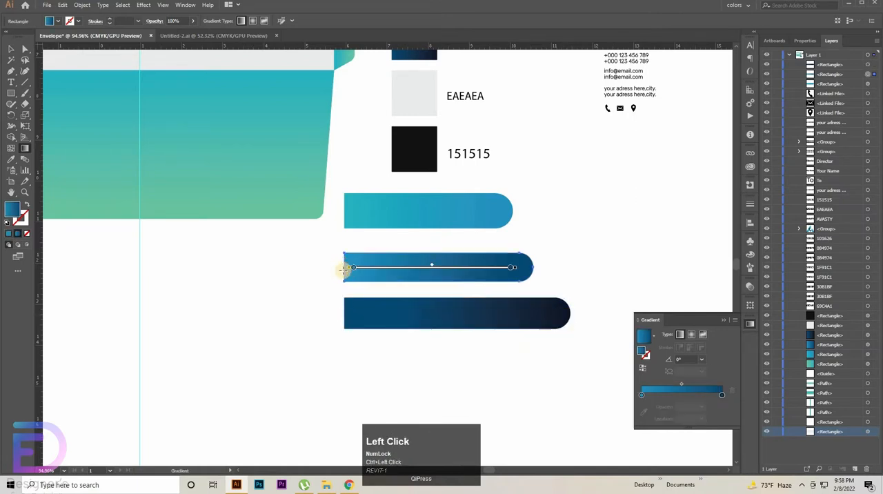
pyautogui.moveTo(344, 269); pyautogui.dragTo(529, 268)
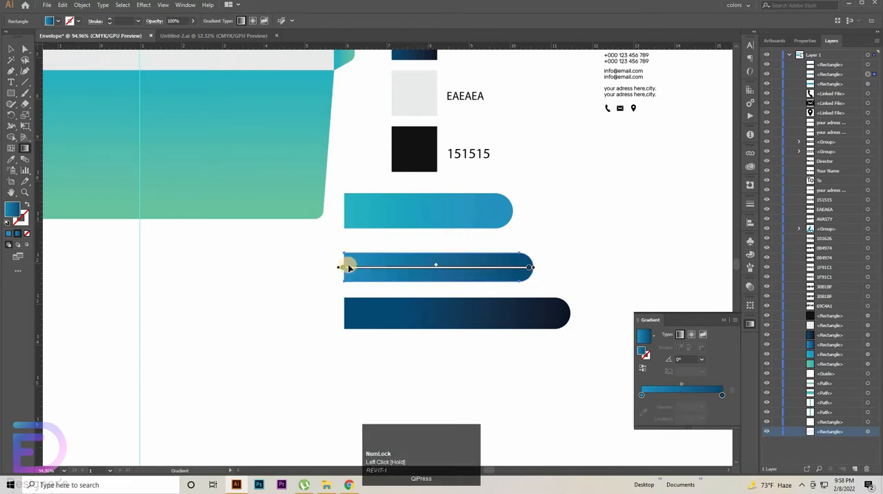
pyautogui.moveTo(358, 268); pyautogui.dragTo(360, 267)
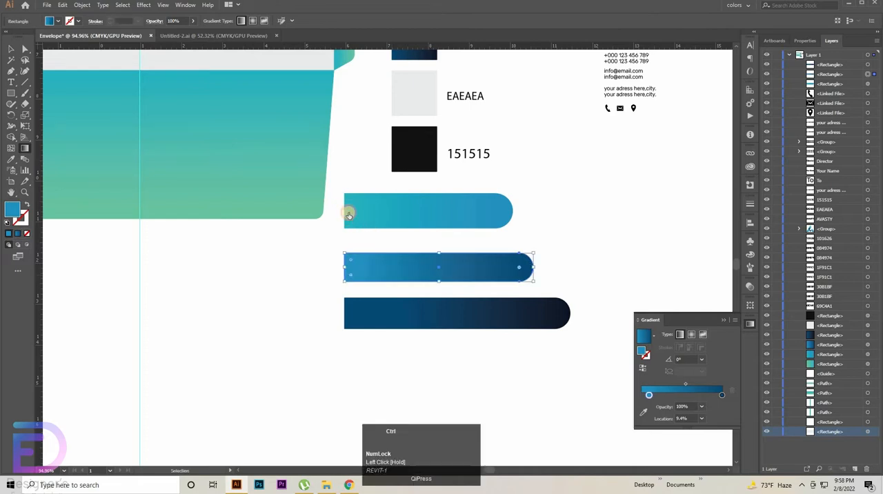
# Step: Redraw the top bar's gradient horizontally from end to end and shift its teal stop inward to 20.79%
pyautogui.keyDown('ctrl'); pyautogui.click(343, 210); pyautogui.keyUp('ctrl')
pyautogui.moveTo(395, 211); pyautogui.dragTo(465, 210)
pyautogui.moveTo(344, 211); pyautogui.dragTo(512, 211)
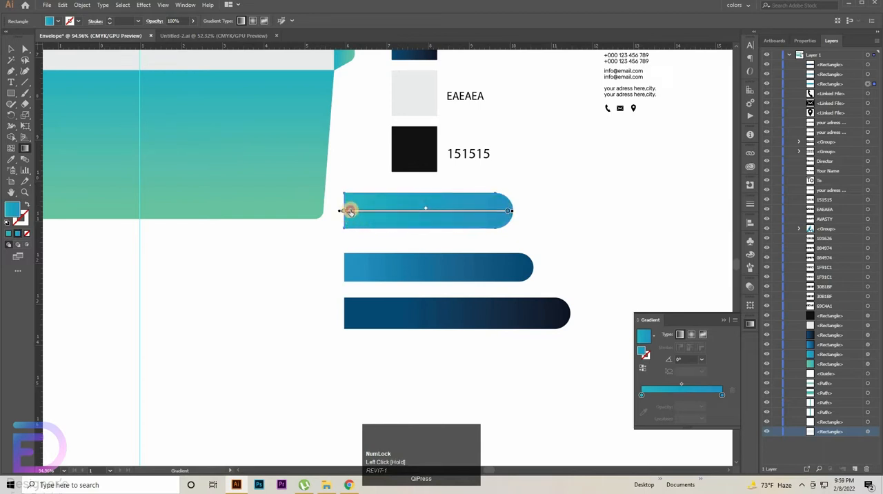
pyautogui.moveTo(349, 211); pyautogui.dragTo(378, 210)
pyautogui.click(10, 53)
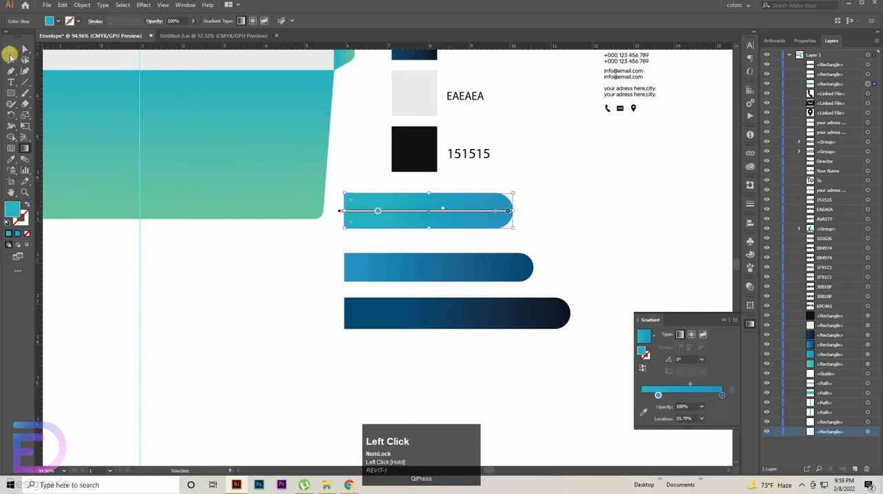
pyautogui.click(299, 321)
# Step: Recolour the top bar with the dark 084974–101626 swatch gradient
pyautogui.hotkey('ctrl', 'space')
pyautogui.moveTo(514, 279); pyautogui.dragTo(506, 284)
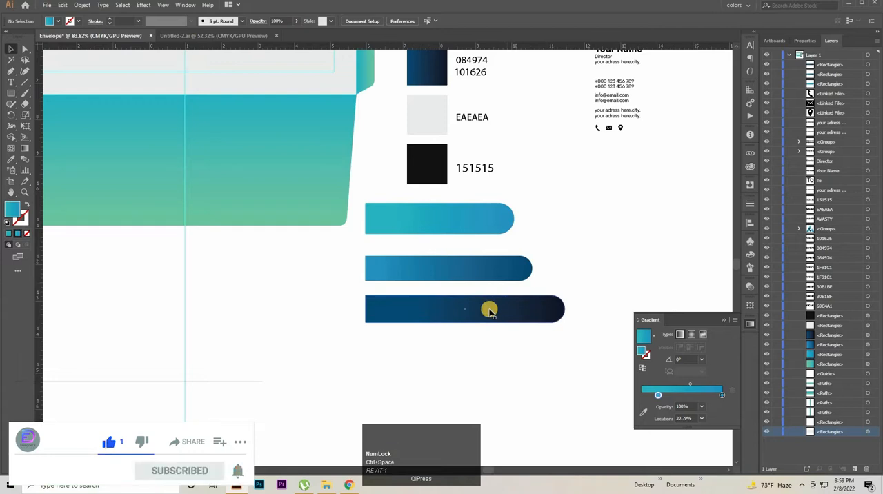
pyautogui.click(489, 311)
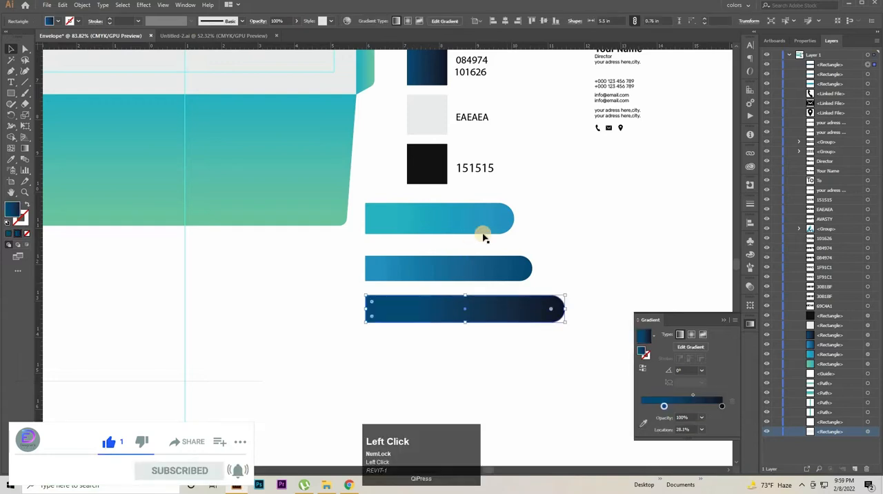
pyautogui.press('space')
pyautogui.moveTo(569, 227); pyautogui.dragTo(484, 260)
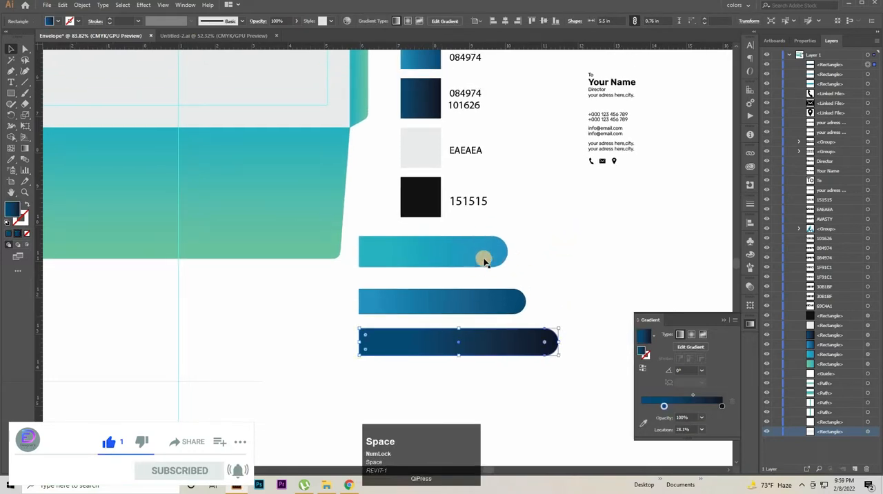
pyautogui.click(484, 261)
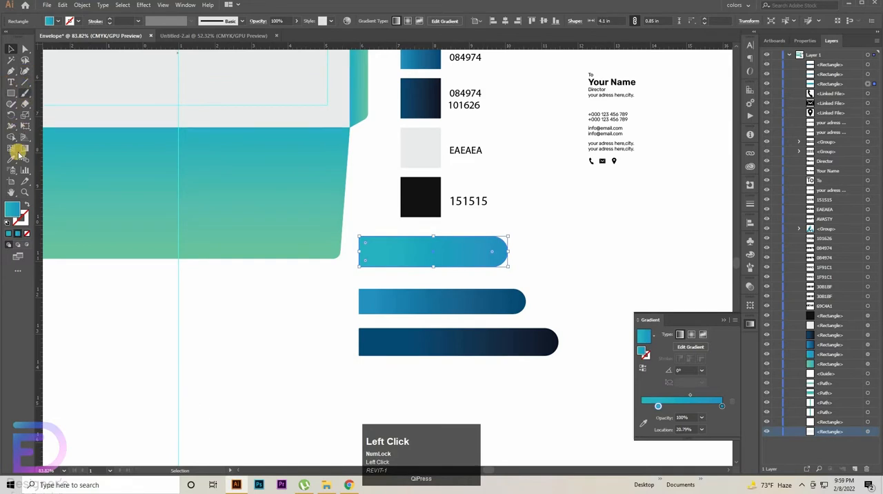
pyautogui.click(16, 155)
pyautogui.press('space')
pyautogui.moveTo(424, 260); pyautogui.dragTo(402, 307)
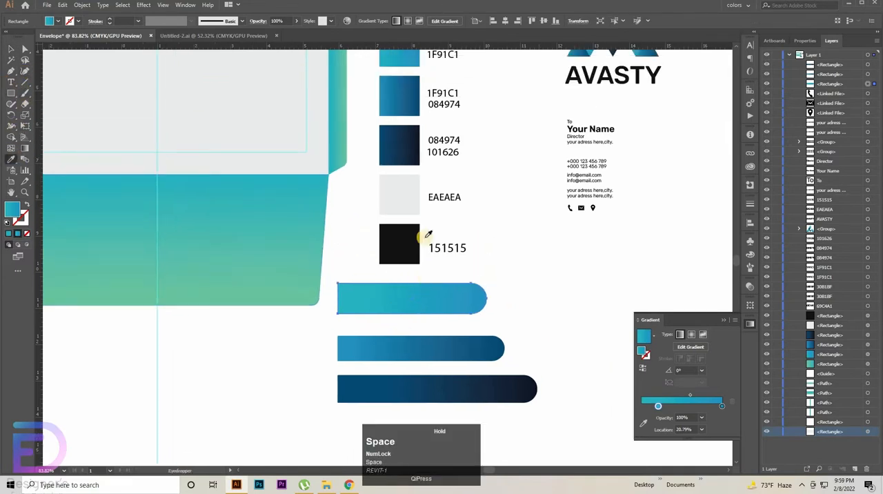
pyautogui.click(402, 143)
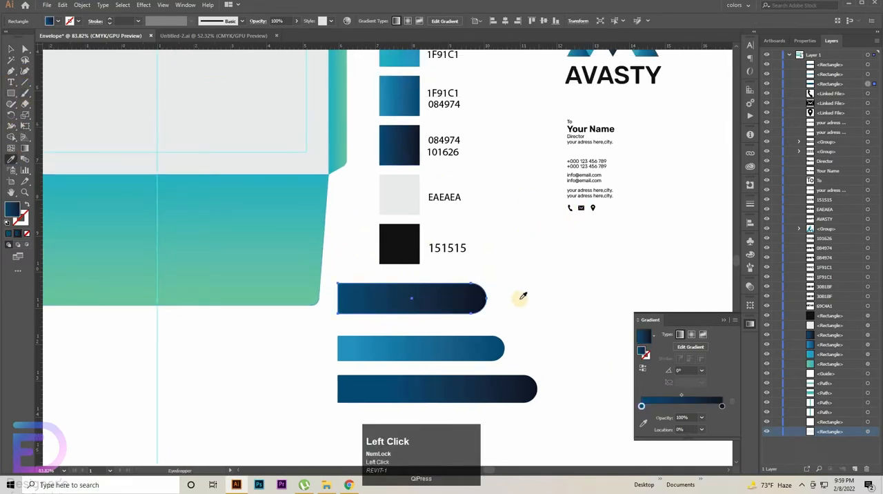
# Step: Recolour the middle bar with the 30B1BF–1F91C1 swatch gradient
pyautogui.scroll(2, 483, 394)
pyautogui.press('ctrl')
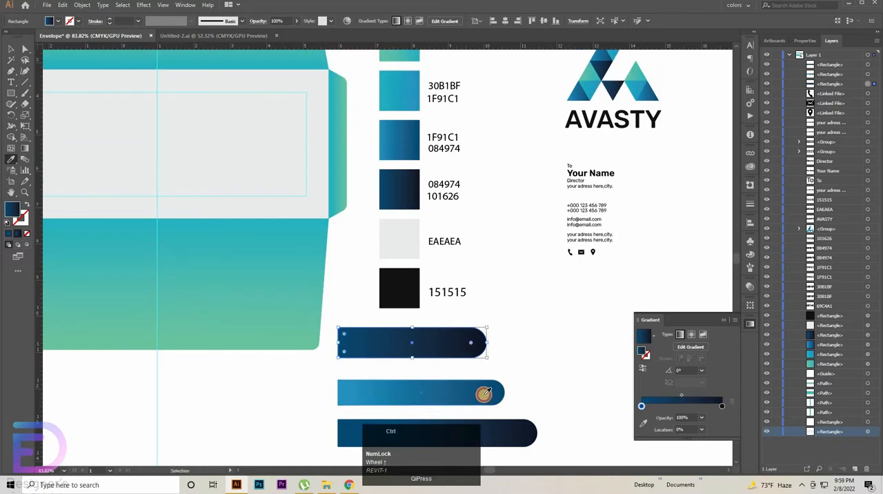
pyautogui.keyDown('ctrl'); pyautogui.click(483, 393); pyautogui.keyUp('ctrl')
pyautogui.click(394, 91)
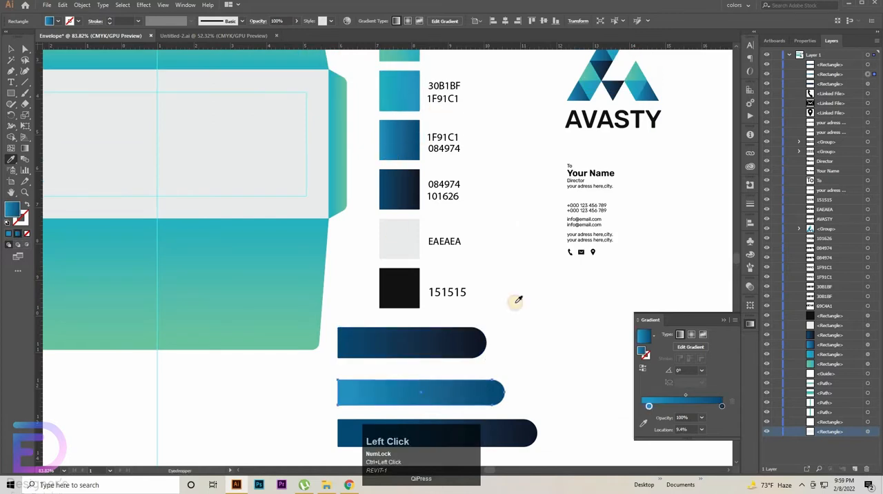
# Step: Recolour the bottom bar with the 1F91C1–084974 swatch gradient and shift its light blue stop inward to 9.42%
pyautogui.keyDown('ctrl'); pyautogui.click(516, 433); pyautogui.keyUp('ctrl')
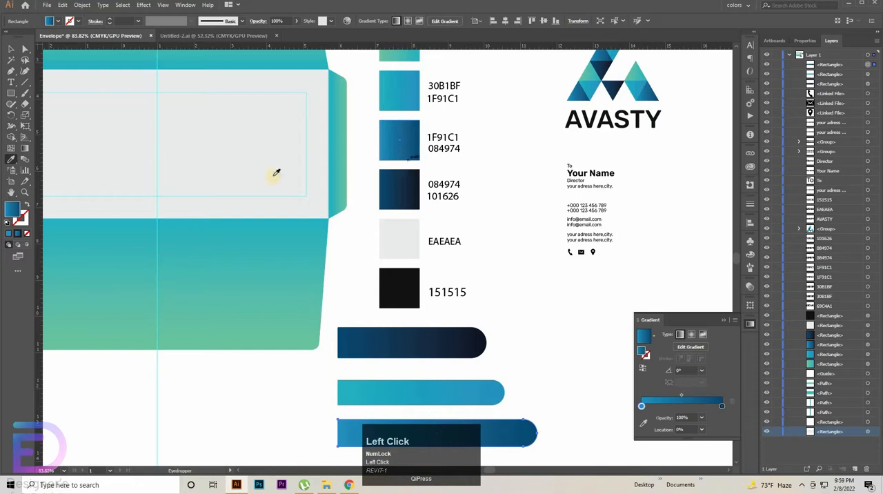
pyautogui.click(24, 148)
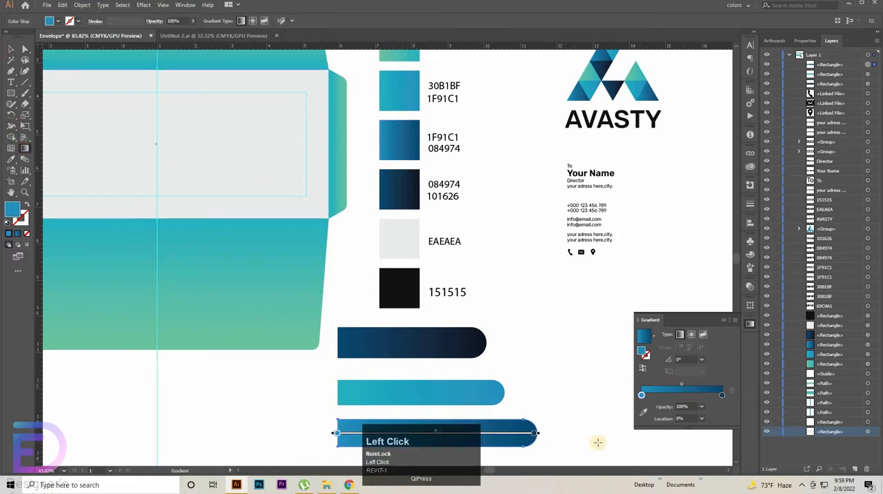
pyautogui.scroll(-2, 342, 401)
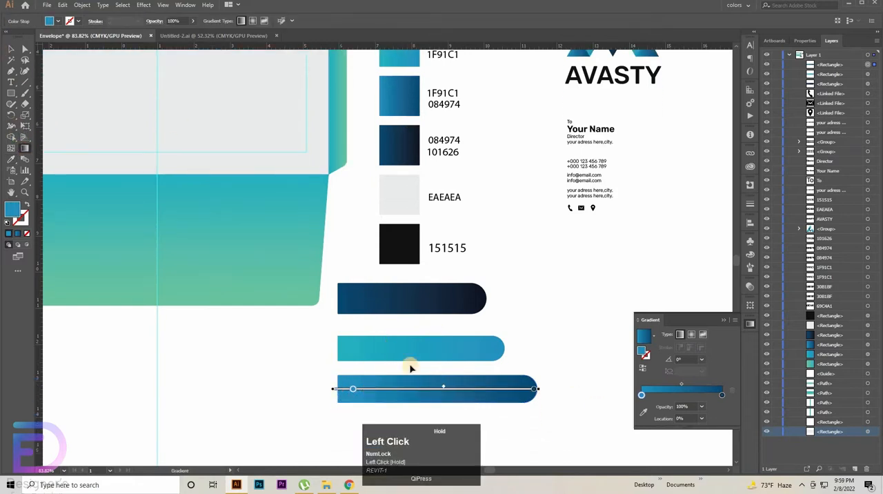
# Step: Shift the starting colour stops inward, to 14.58% on the middle bar and 17.27% on the dark top bar
pyautogui.keyDown('ctrl'); pyautogui.click(427, 350); pyautogui.keyUp('ctrl')
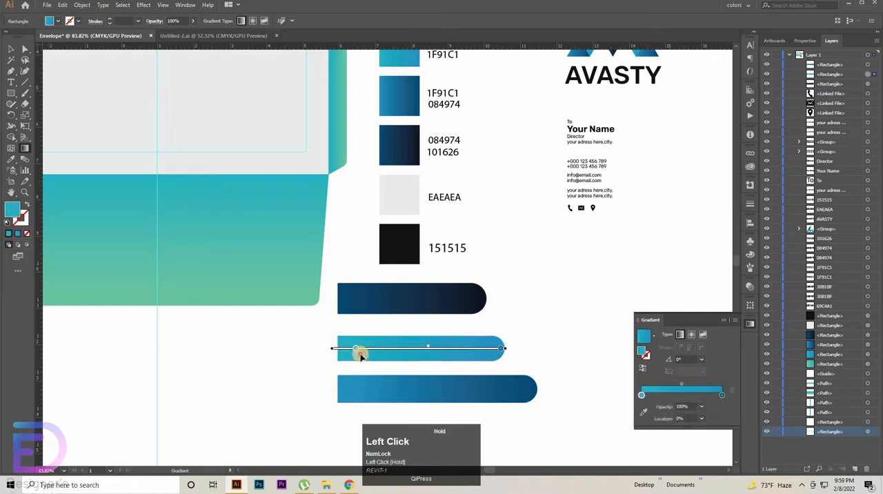
pyautogui.keyDown('ctrl'); pyautogui.click(414, 298); pyautogui.keyUp('ctrl')
pyautogui.moveTo(338, 298); pyautogui.dragTo(363, 301)
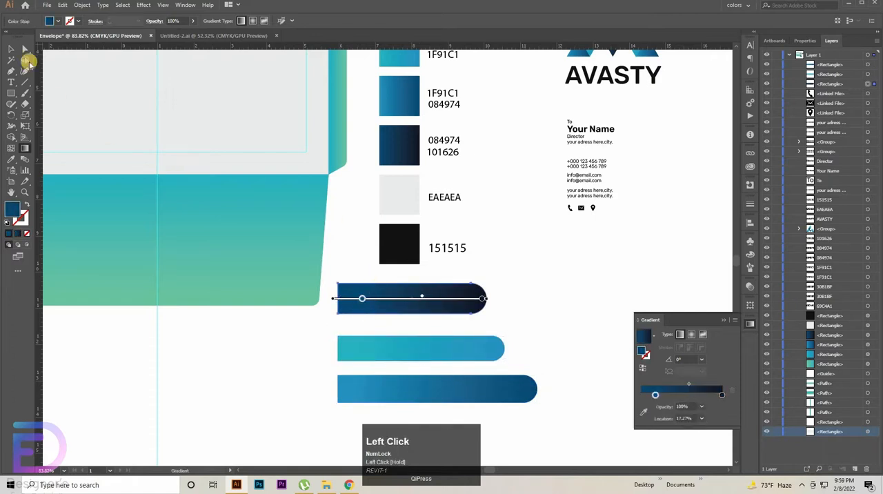
# Step: Move the dark bar onto the envelope's grey front panel, flush with its lower left corner above the fold
pyautogui.click(10, 46)
pyautogui.moveTo(347, 278)
pyautogui.mouseDown()
pyautogui.moveTo(540, 353)
pyautogui.moveTo(361, 318)
pyautogui.moveTo(189, 193)
pyautogui.moveTo(192, 220)
pyautogui.mouseUp()
pyautogui.moveTo(262, 315); pyautogui.dragTo(429, 327)
pyautogui.moveTo(209, 189); pyautogui.dragTo(531, 443)
pyautogui.click(345, 227)
pyautogui.press('Down')
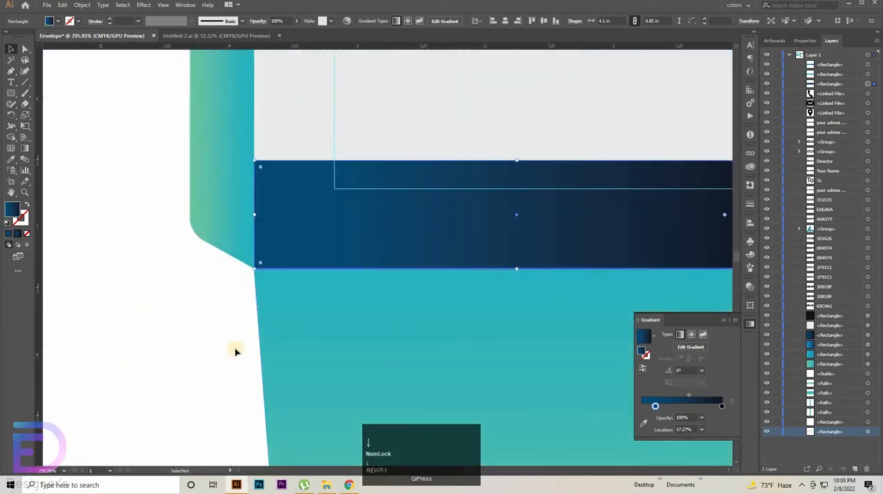
pyautogui.moveTo(480, 238)
pyautogui.mouseDown()
pyautogui.moveTo(480, 229)
pyautogui.moveTo(479, 238)
pyautogui.mouseUp()
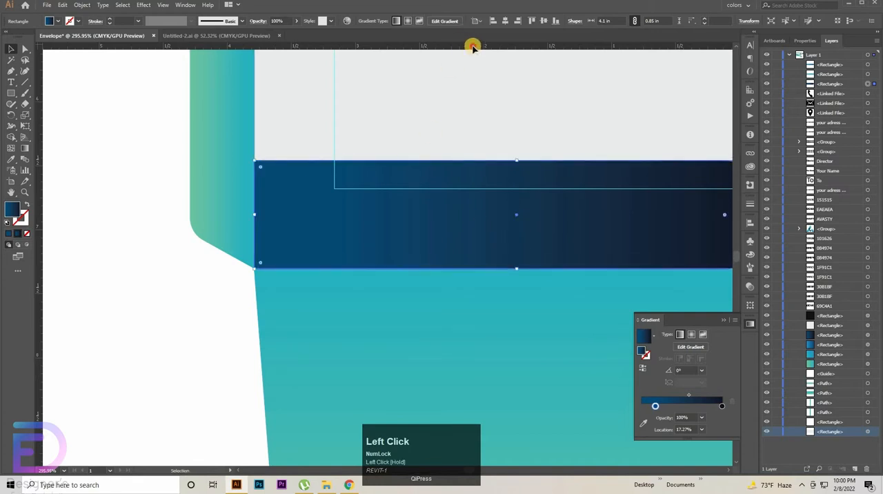
# Step: Add a horizontal guide through the dark bar's centre and lay the teal-to-blue bar over it, flush with the panel's left edge
pyautogui.moveTo(473, 44); pyautogui.dragTo(458, 215)
pyautogui.moveTo(586, 237); pyautogui.dragTo(371, 237)
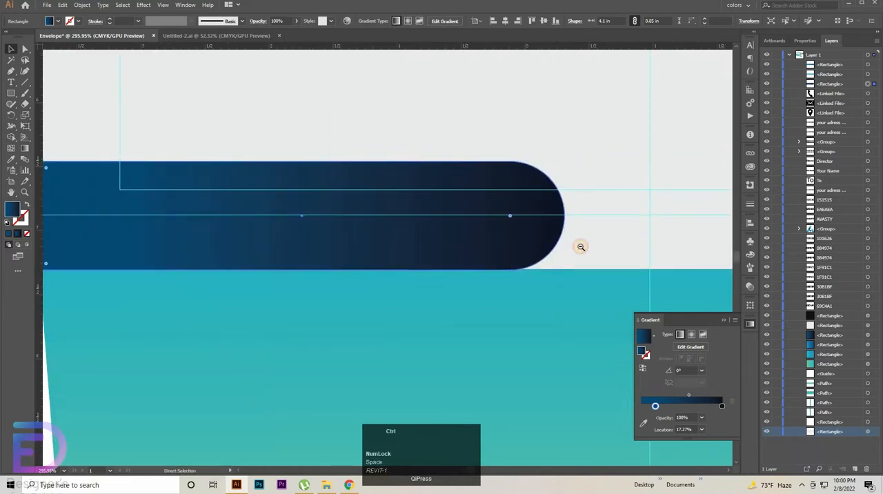
pyautogui.moveTo(581, 246); pyautogui.dragTo(532, 265)
pyautogui.moveTo(559, 285); pyautogui.dragTo(239, 244)
pyautogui.moveTo(613, 432); pyautogui.dragTo(168, 192)
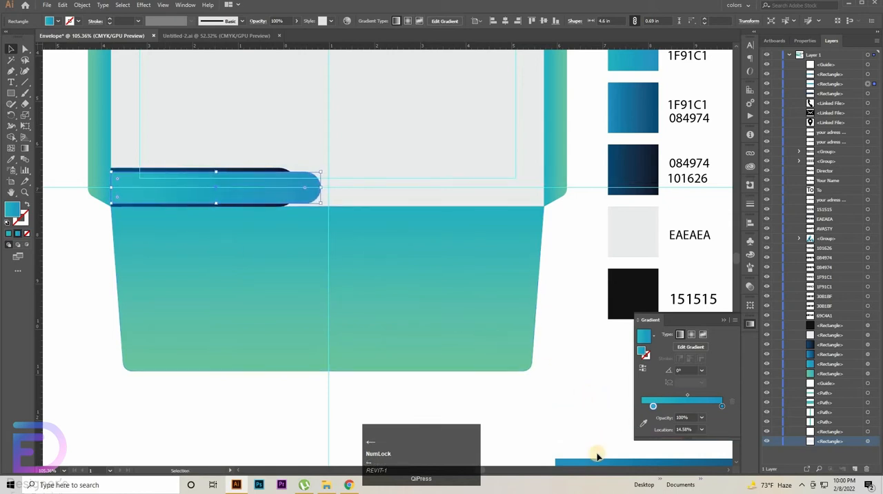
# Step: Reflect the 1F91C1–084974 bar so its rounded end faces left and place it along the lower right of the front panel
pyautogui.moveTo(597, 463); pyautogui.dragTo(475, 236)
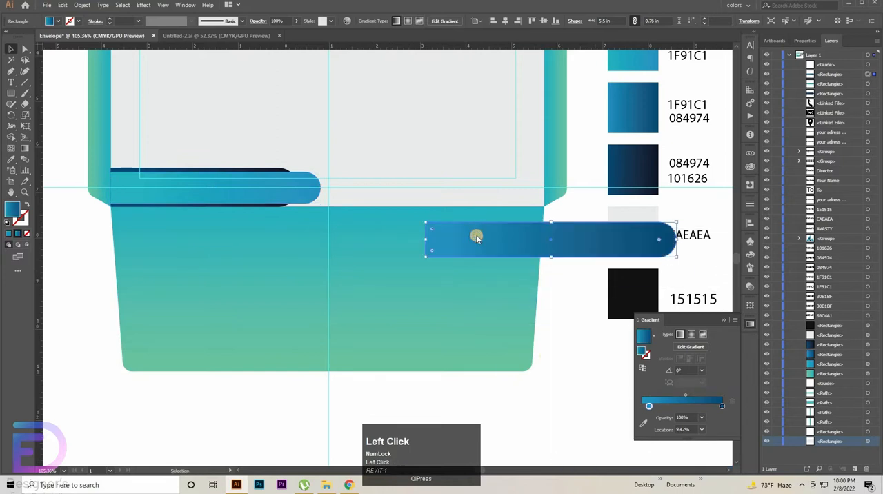
pyautogui.rightClick(476, 237)
pyautogui.click(504, 369)
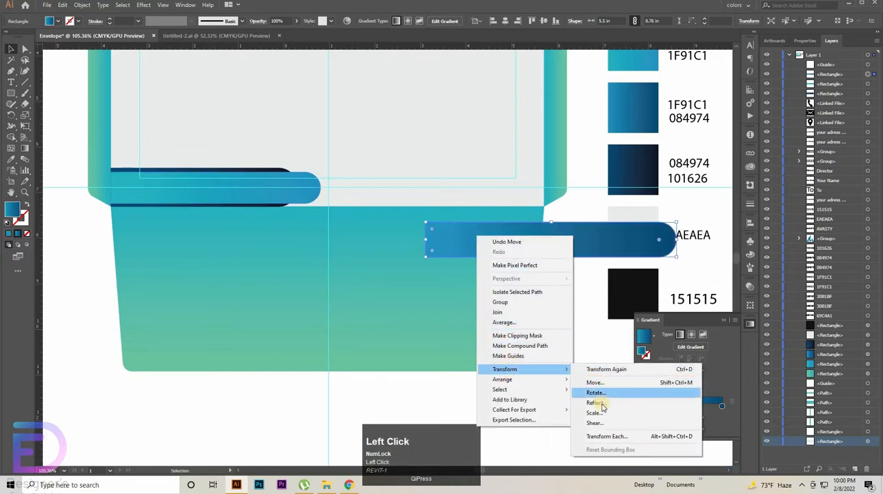
pyautogui.click(598, 402)
pyautogui.click(759, 331)
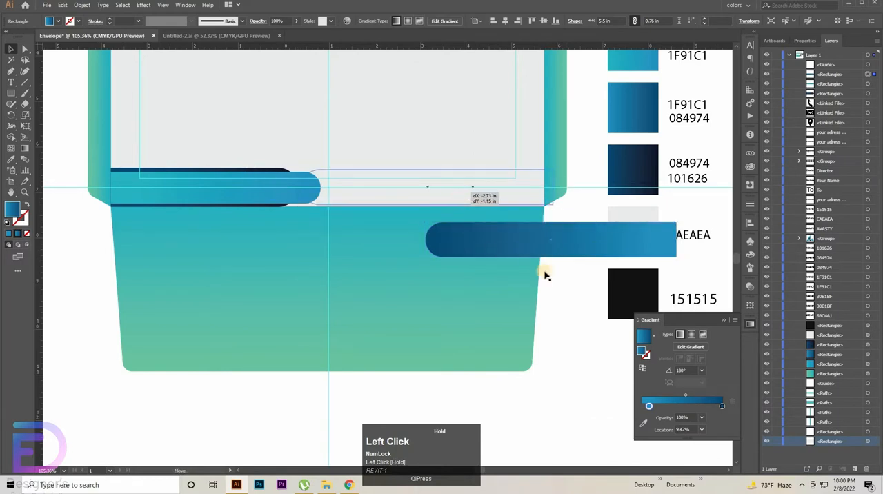
pyautogui.moveTo(560, 248); pyautogui.dragTo(439, 195)
# Step: Bring the teal-to-blue bar to the front so it overlaps the rounded end of the reflected bar
pyautogui.click(262, 188)
pyautogui.rightClick(263, 189)
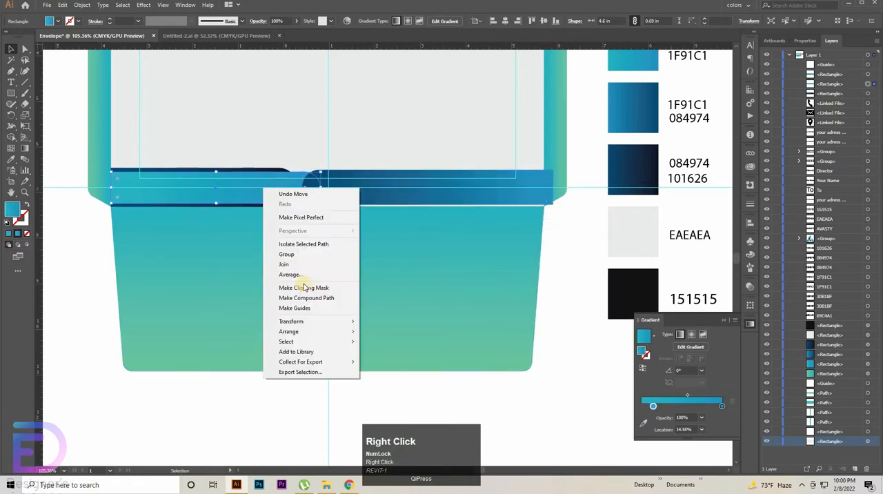
pyautogui.moveTo(304, 332)
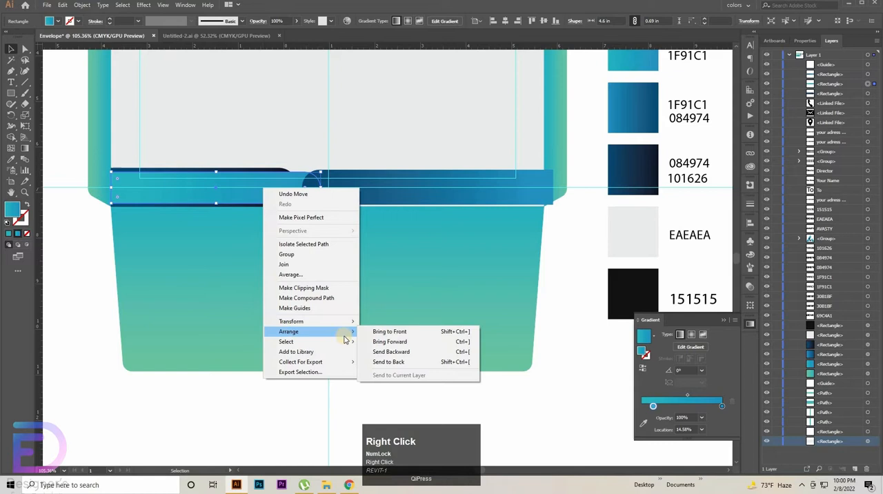
pyautogui.click(391, 332)
# Step: Nudge the reflected blue bar left until its straight end is flush with the front panel's right edge
pyautogui.click(404, 182)
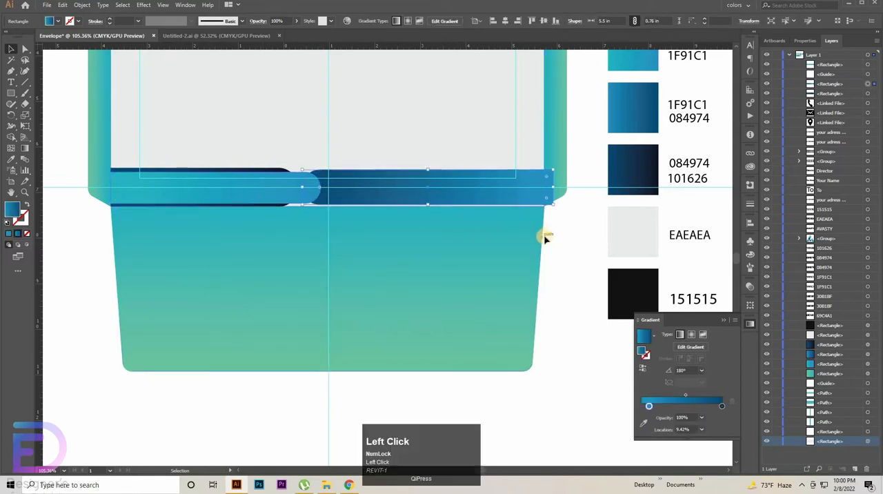
pyautogui.press('Left')
pyautogui.press('Left')
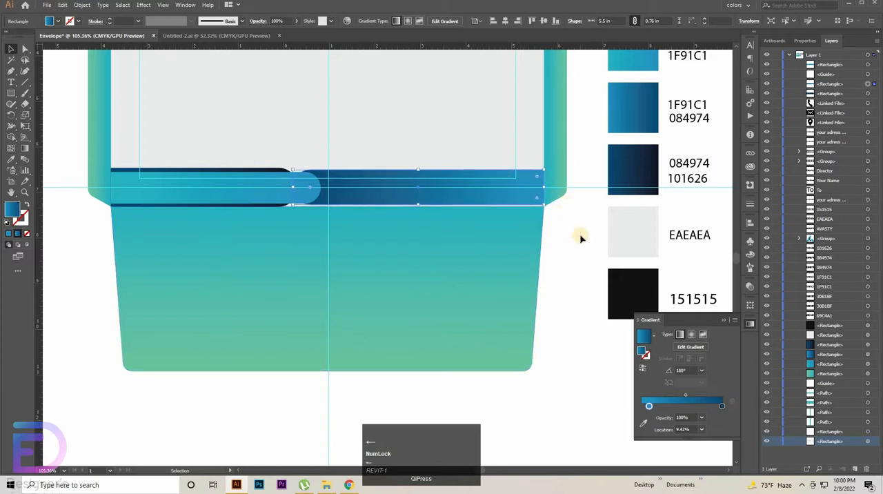
pyautogui.click(430, 265)
# Step: Shorten the reflected blue bar from its rounded end to about 5.16 in long, keeping its straight end in place
pyautogui.hotkey('ctrl', 'space')
pyautogui.click(384, 270)
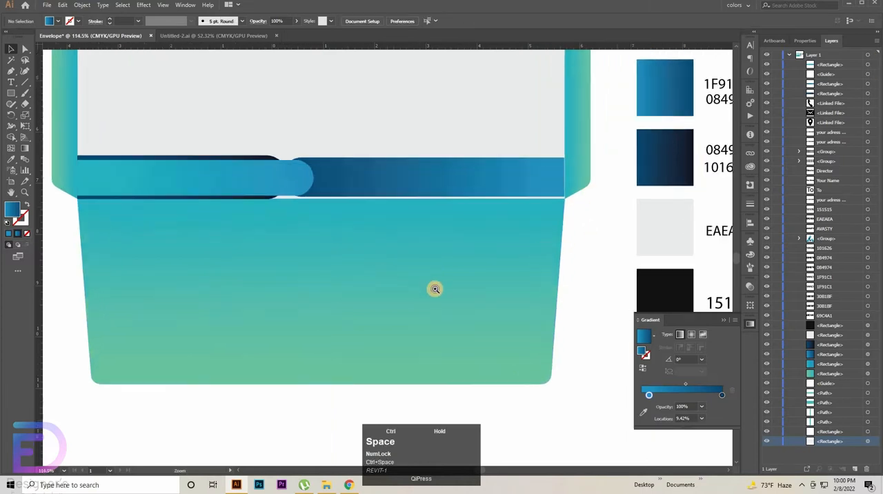
pyautogui.click(434, 288)
pyautogui.click(437, 233)
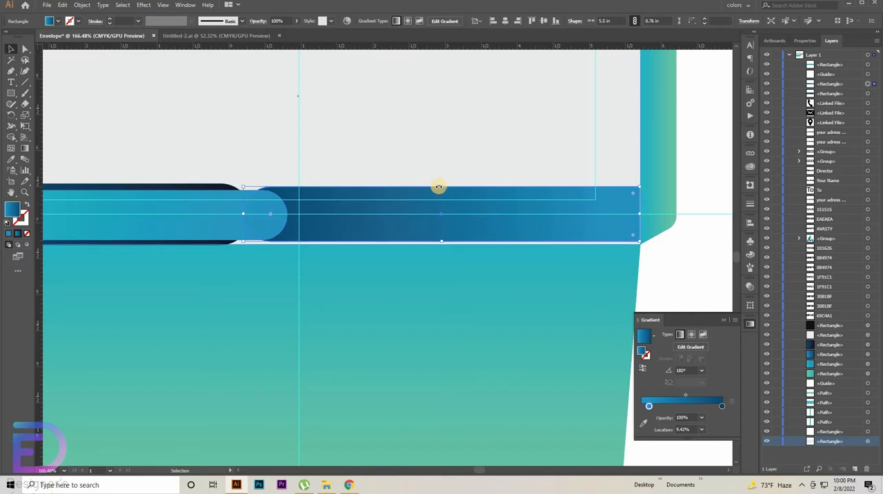
pyautogui.moveTo(442, 186); pyautogui.dragTo(441, 188)
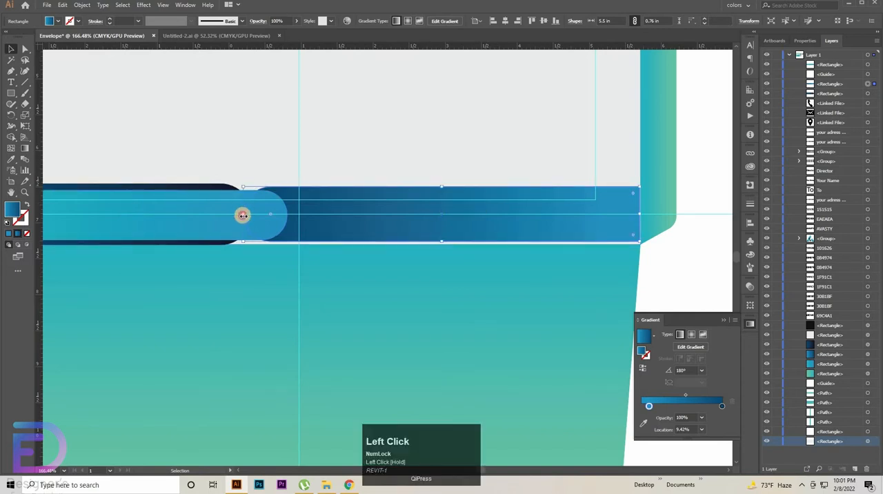
pyautogui.moveTo(243, 215); pyautogui.dragTo(294, 214)
# Step: Shorten the dark bar from its rounded end to about 3.79 in long, keeping its left end in place
pyautogui.press('ctrl')
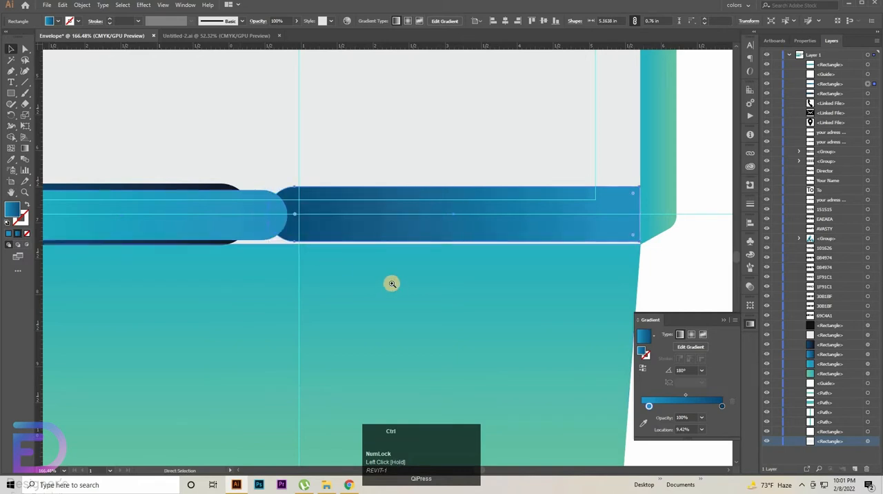
pyautogui.keyDown('ctrl'); pyautogui.keyDown('alt'); pyautogui.click(391, 283); pyautogui.keyUp('alt'); pyautogui.keyUp('ctrl')
pyautogui.click(227, 211)
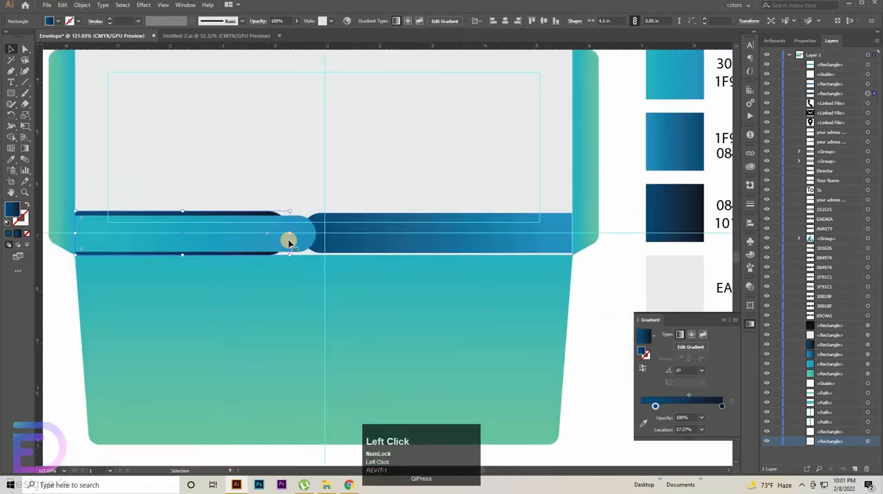
pyautogui.moveTo(276, 231); pyautogui.dragTo(273, 231)
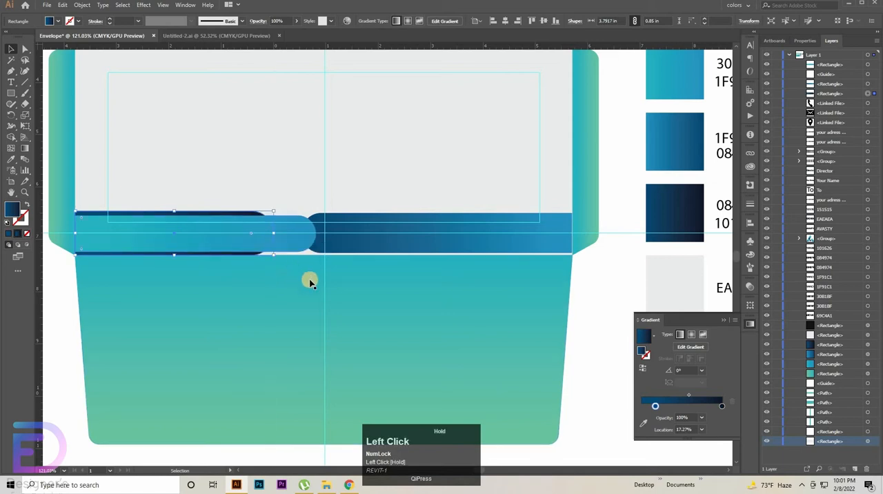
pyautogui.click(305, 238)
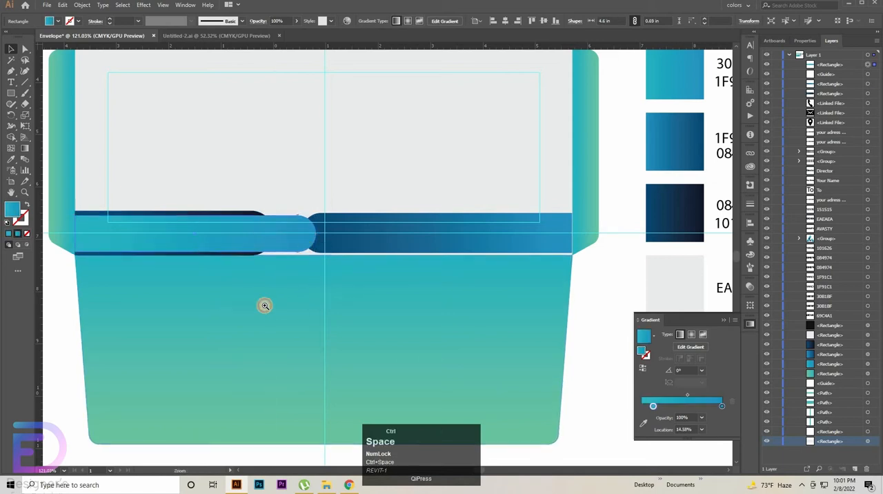
pyautogui.keyDown('ctrl'); pyautogui.click(267, 306); pyautogui.keyUp('ctrl')
pyautogui.moveTo(171, 258); pyautogui.dragTo(235, 284)
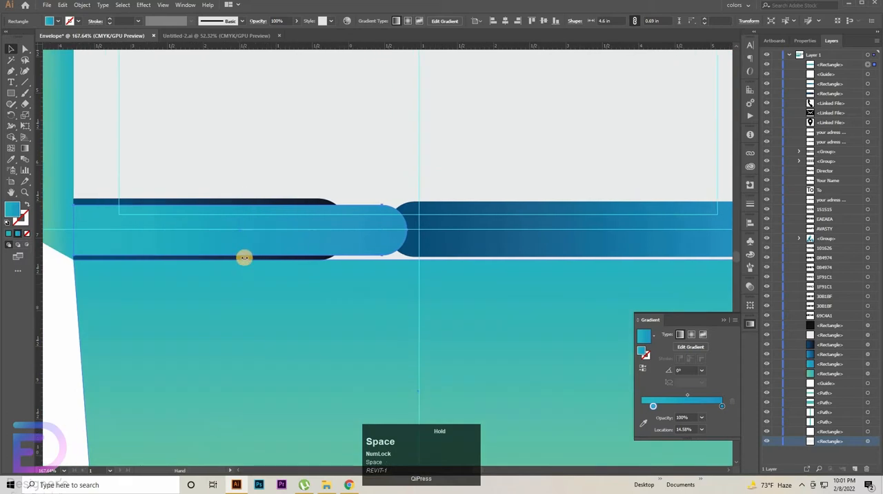
pyautogui.click(238, 251)
pyautogui.moveTo(240, 252); pyautogui.dragTo(241, 253)
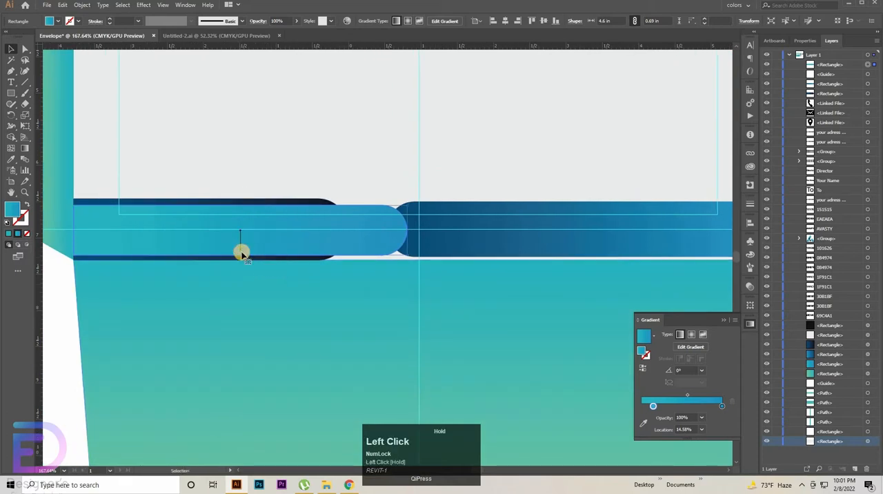
pyautogui.keyDown('ctrl'); pyautogui.click(216, 313); pyautogui.keyUp('ctrl')
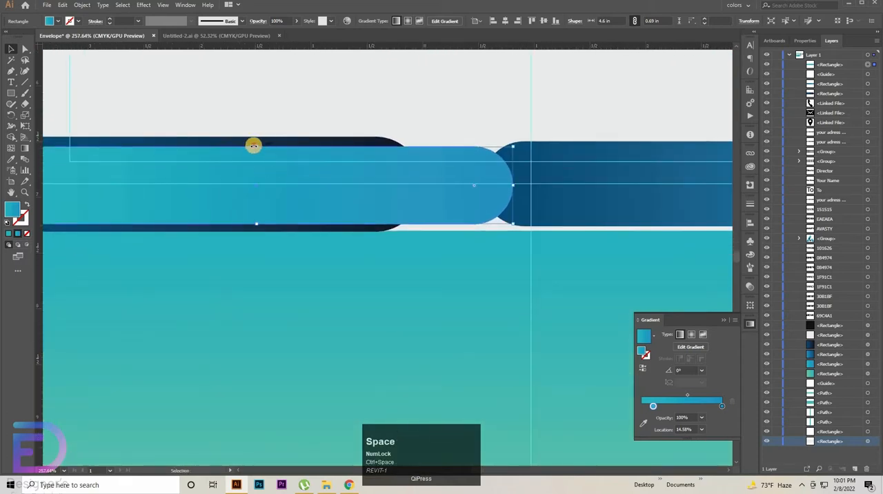
pyautogui.click(255, 146)
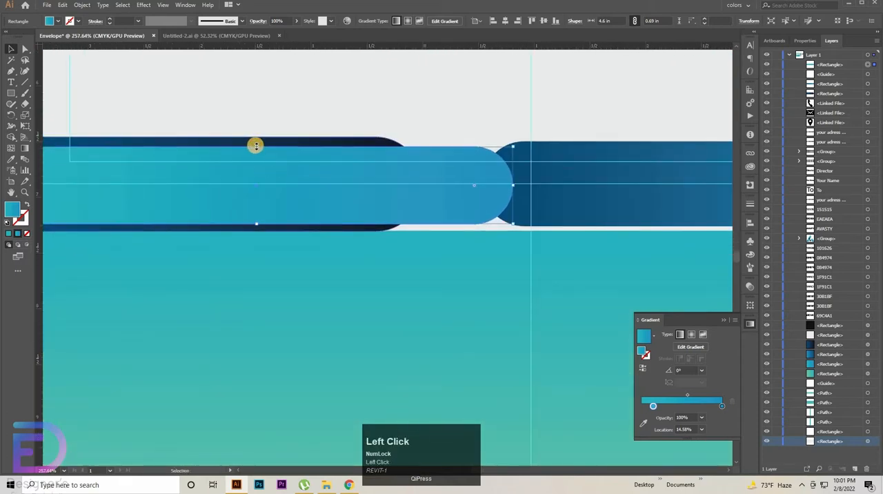
pyautogui.click(552, 205)
pyautogui.moveTo(545, 138); pyautogui.dragTo(452, 168)
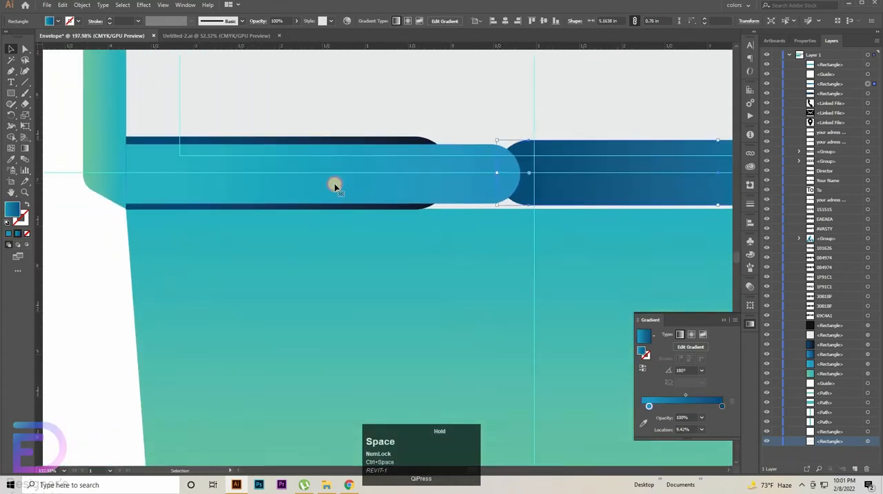
# Step: Square off the teal-to-blue bar's rounded end and lower its top edge to a height of about 0.65 in
pyautogui.click(336, 185)
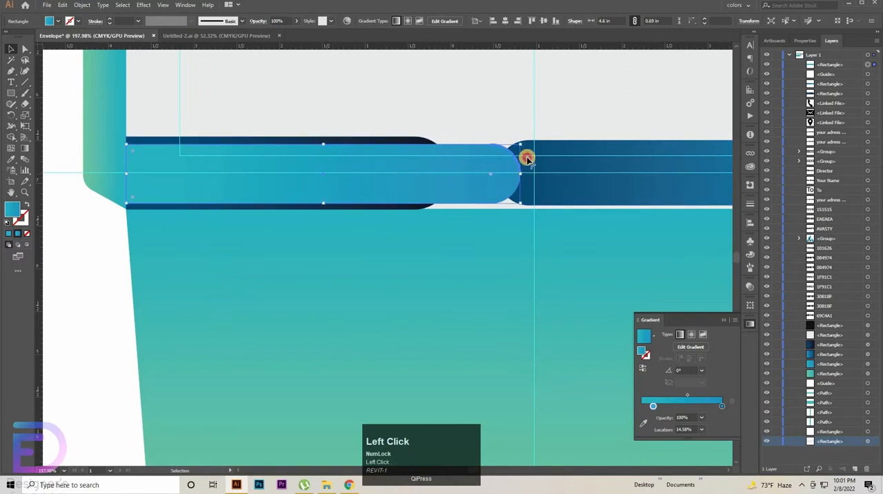
pyautogui.moveTo(528, 159); pyautogui.dragTo(533, 151)
pyautogui.moveTo(324, 144); pyautogui.dragTo(331, 149)
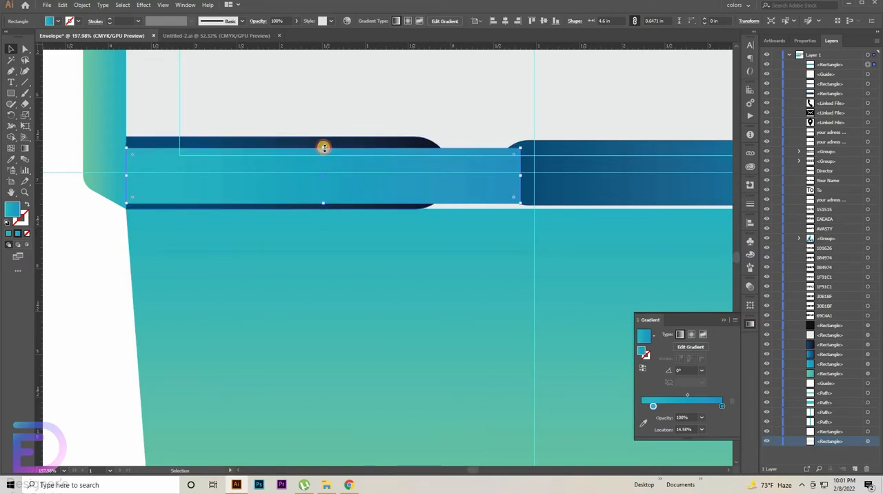
pyautogui.moveTo(323, 147); pyautogui.dragTo(323, 149)
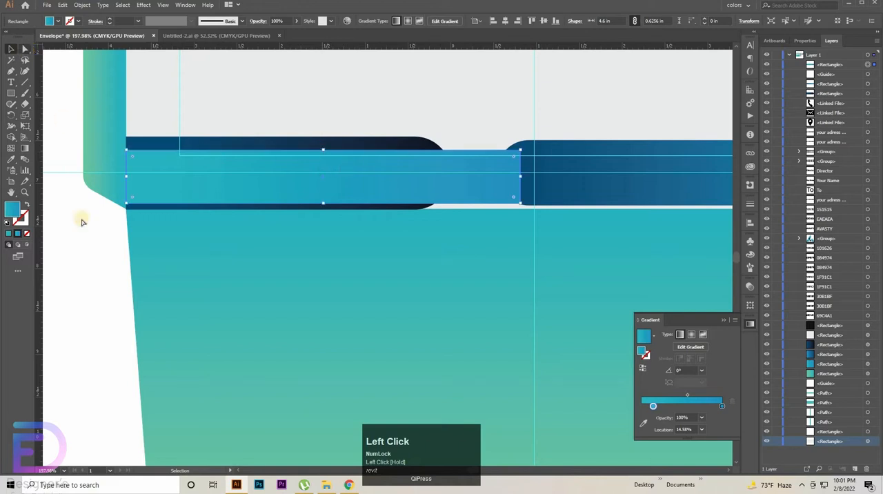
pyautogui.press('a')
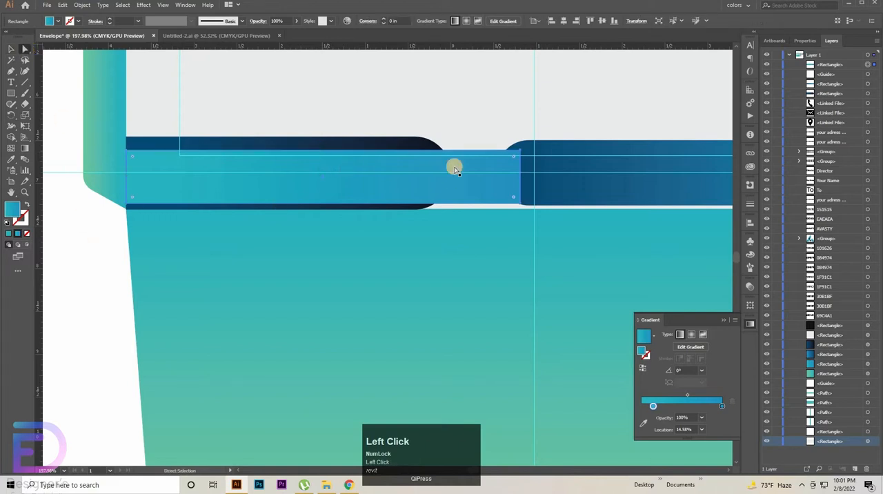
pyautogui.click(521, 153)
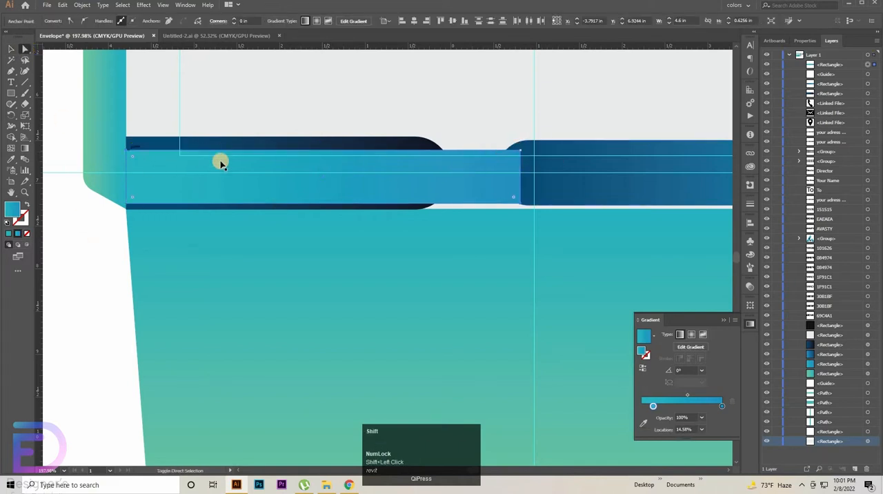
pyautogui.hotkey('ctrl', 'z')
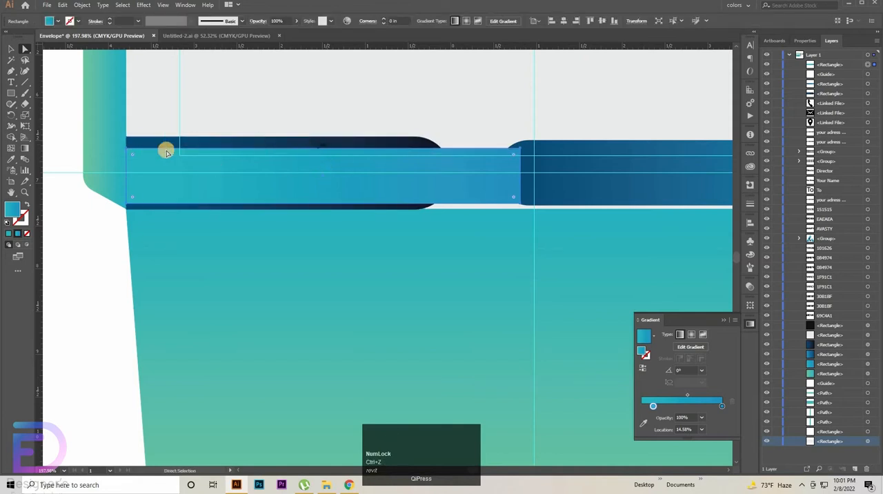
pyautogui.click(11, 48)
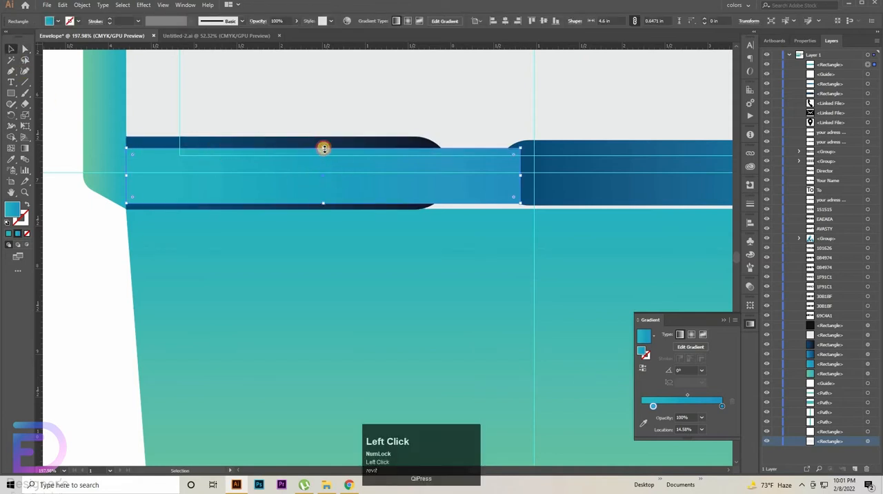
# Step: Lower the teal-to-blue bar's top edge to a height of about 0.61 in and fully round its right-end corners
pyautogui.moveTo(323, 149); pyautogui.dragTo(290, 163)
pyautogui.press('a')
pyautogui.keyDown('shift'); pyautogui.click(126, 150); pyautogui.keyUp('shift')
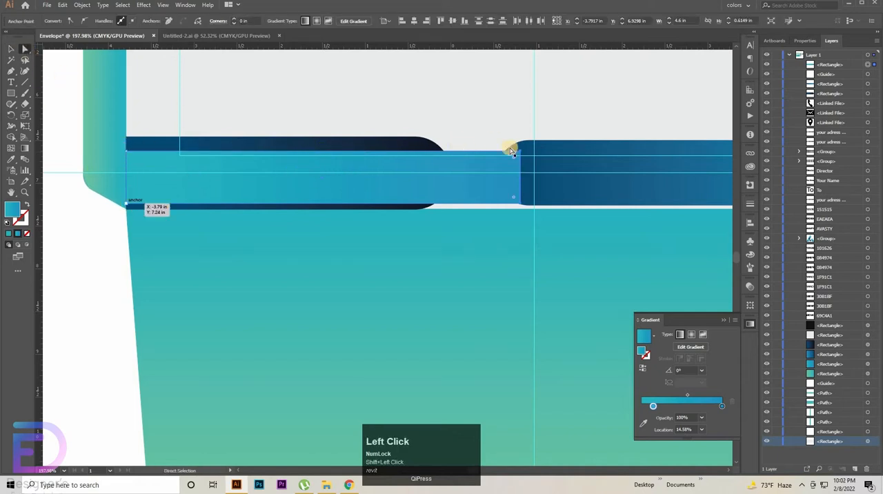
pyautogui.moveTo(388, 212); pyautogui.dragTo(399, 215)
pyautogui.press('v')
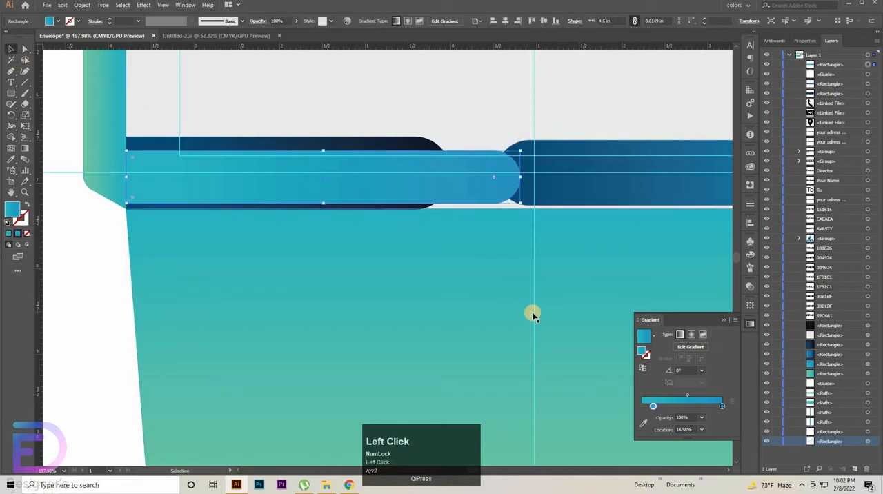
# Step: Nudge the teal-to-blue bar upward until it sits vertically centred over the dark bar
pyautogui.hotkey('shift', 'Up')
pyautogui.press('Down')
pyautogui.press('Down')
pyautogui.press('Down')
pyautogui.press('Down')
pyautogui.press('Down')
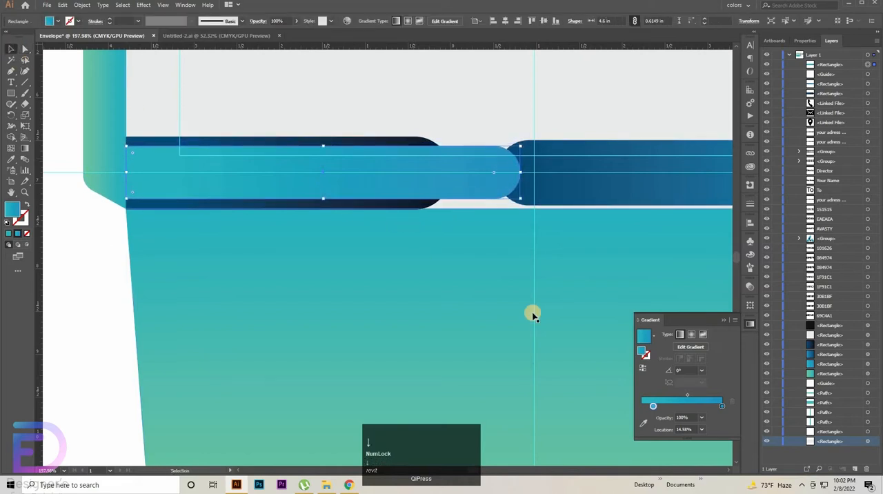
pyautogui.click(88, 298)
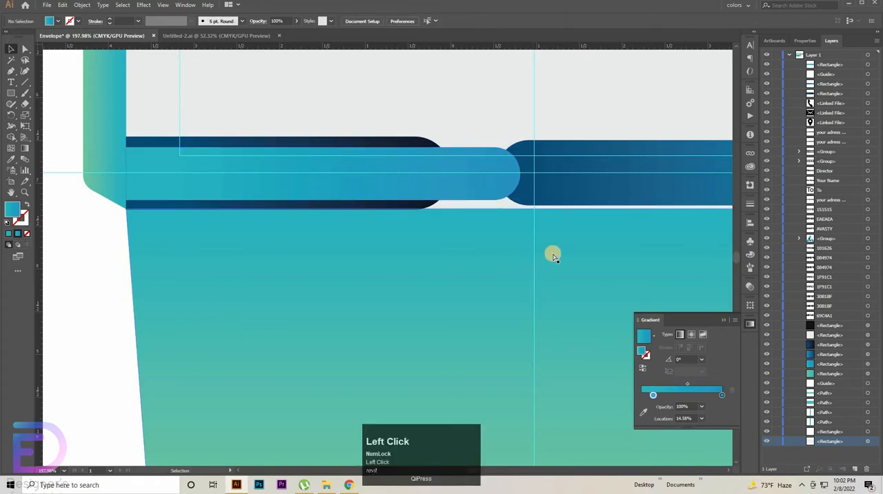
# Step: Shorten the blue bar to about 4.95 in and shift it right until its straight end meets the front panel's right edge
pyautogui.moveTo(581, 250); pyautogui.dragTo(287, 254)
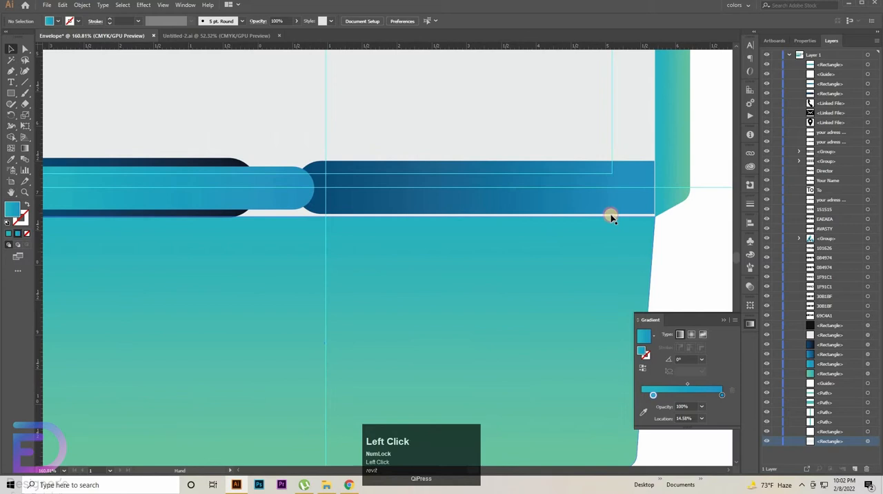
pyautogui.click(652, 189)
pyautogui.moveTo(646, 187); pyautogui.dragTo(597, 194)
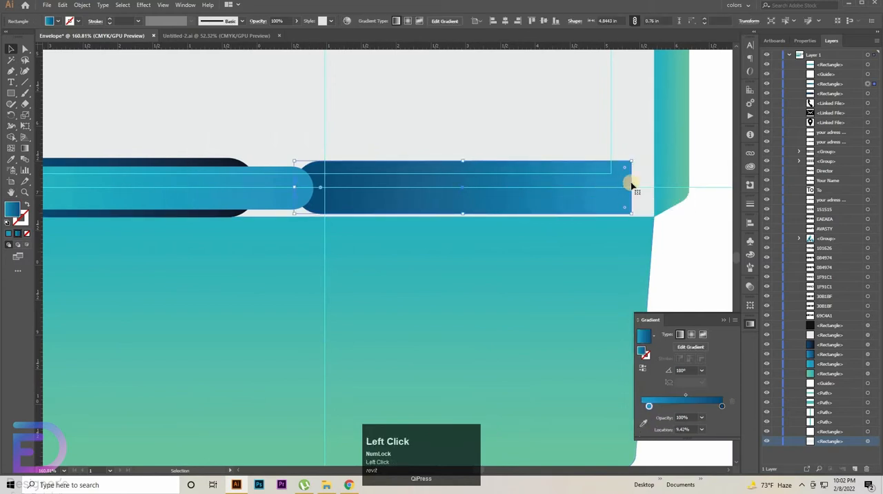
pyautogui.moveTo(631, 187); pyautogui.dragTo(676, 226)
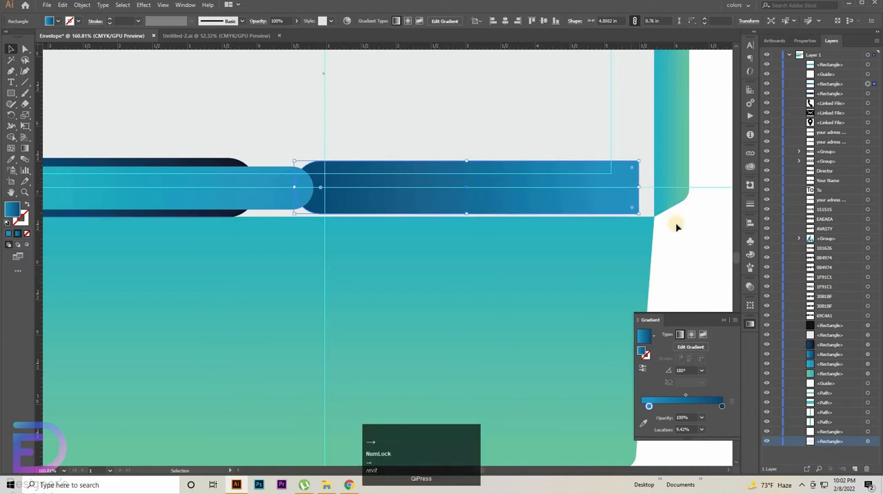
pyautogui.press('Right')
pyautogui.press('Right')
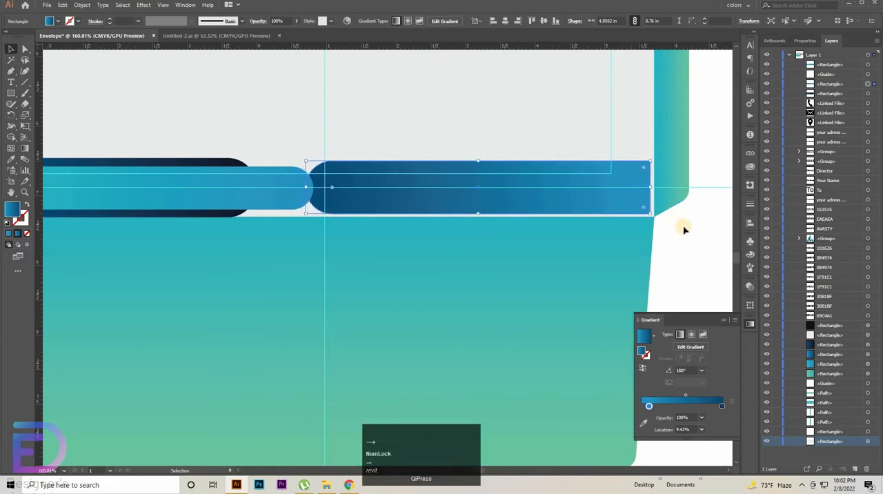
pyautogui.press('Right')
pyautogui.press('Right')
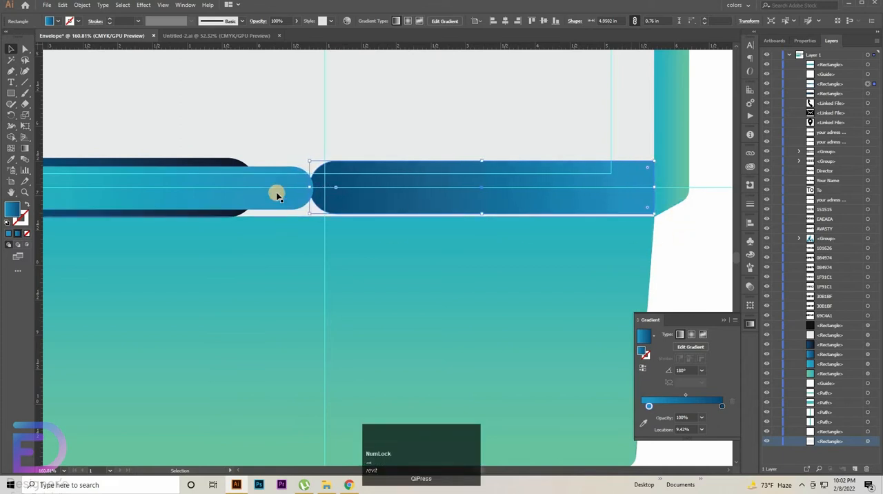
# Step: Lengthen the teal-to-blue bar from its rounded end to about 5.04 in so it overlaps the blue bar
pyautogui.click(315, 187)
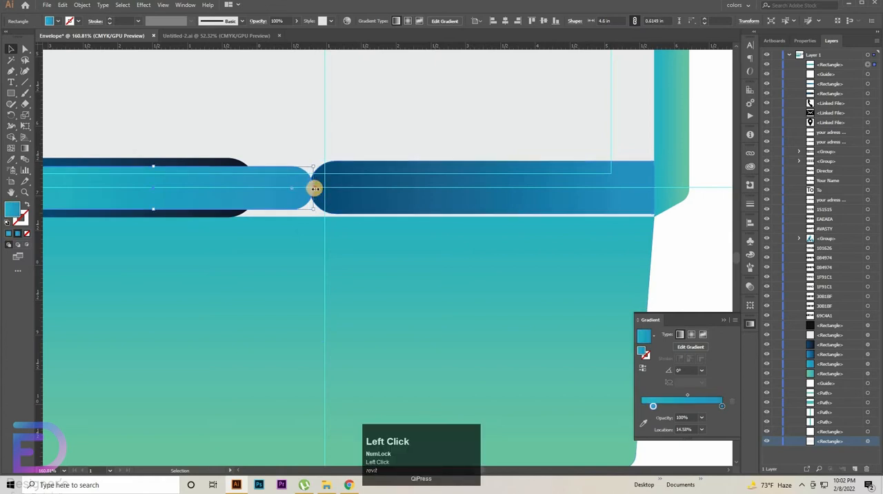
pyautogui.moveTo(313, 188); pyautogui.dragTo(350, 191)
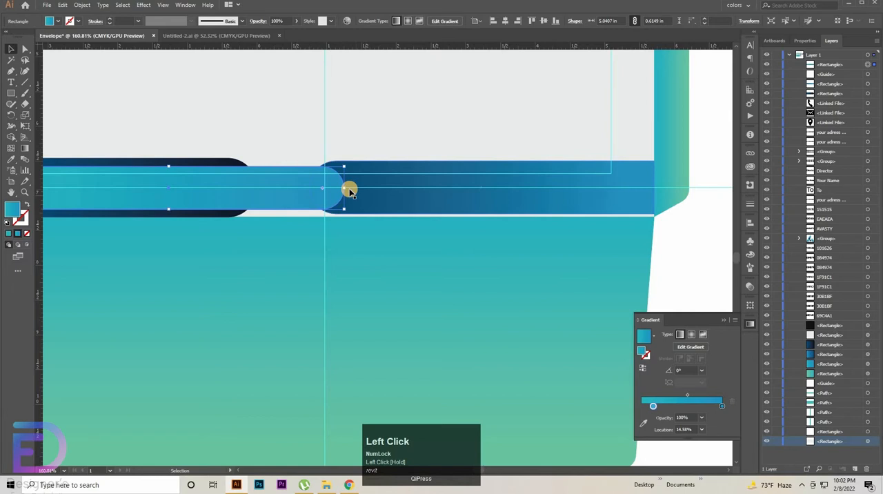
pyautogui.click(656, 258)
# Step: Align the teal-to-blue bar flush with the front panel's left edge and centre it on the horizontal guide
pyautogui.moveTo(640, 251); pyautogui.dragTo(743, 239)
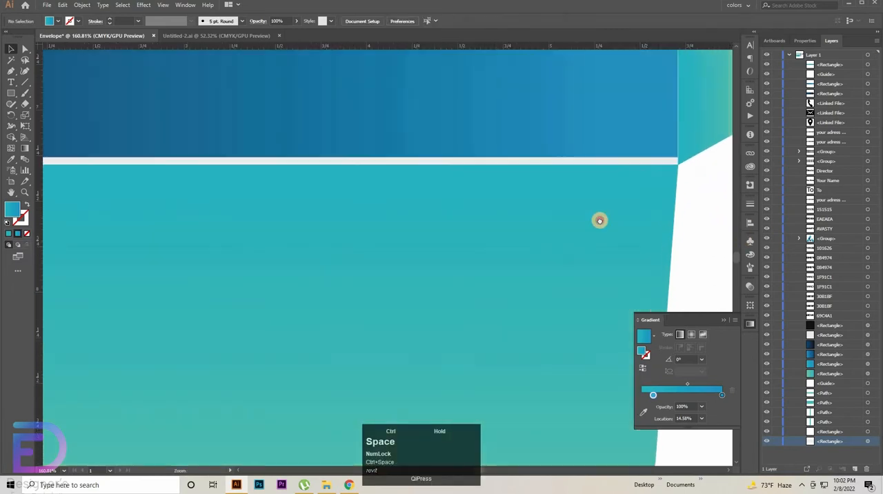
pyautogui.moveTo(599, 221); pyautogui.dragTo(511, 366)
pyautogui.moveTo(499, 397); pyautogui.dragTo(613, 404)
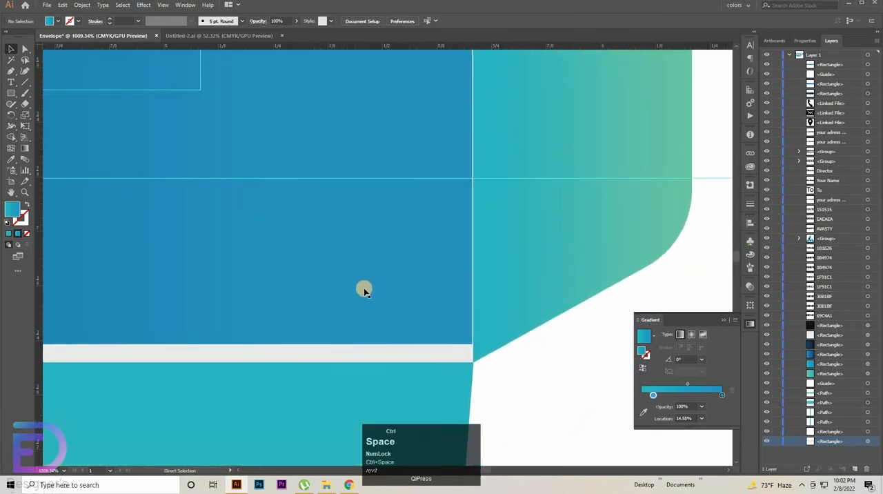
pyautogui.click(363, 288)
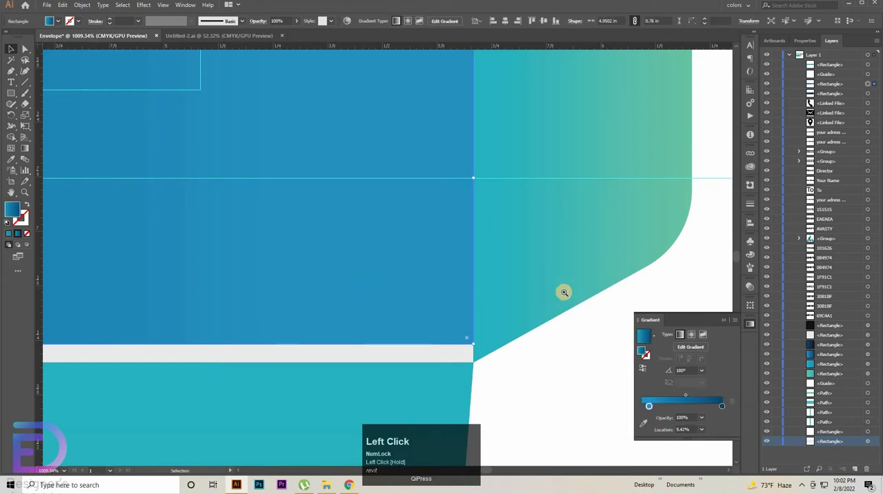
pyautogui.moveTo(564, 292); pyautogui.dragTo(441, 294)
pyautogui.moveTo(332, 261); pyautogui.dragTo(780, 280)
pyautogui.moveTo(241, 247); pyautogui.dragTo(724, 260)
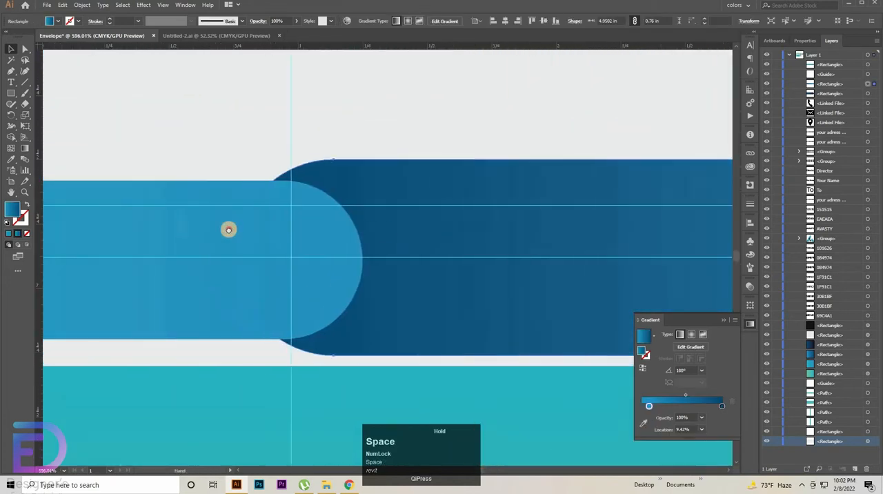
pyautogui.moveTo(228, 229); pyautogui.dragTo(713, 229)
pyautogui.moveTo(296, 251); pyautogui.dragTo(713, 250)
pyautogui.moveTo(397, 236); pyautogui.dragTo(871, 251)
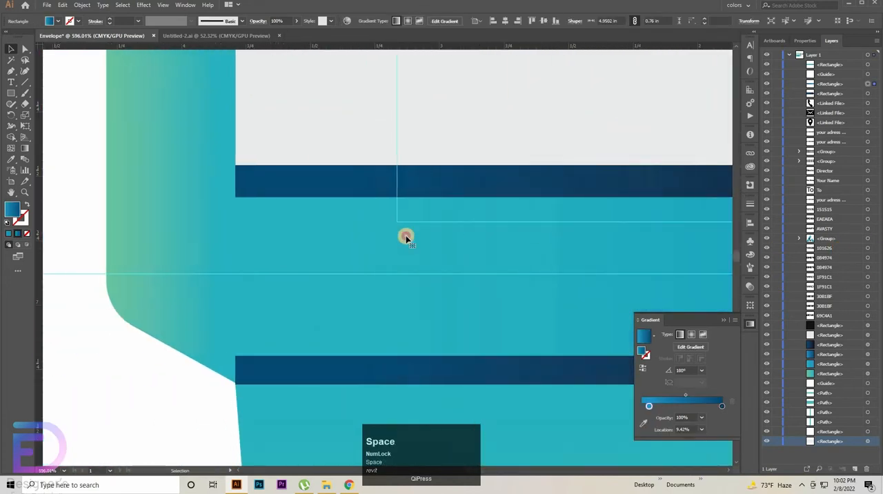
pyautogui.click(388, 246)
pyautogui.press('Right')
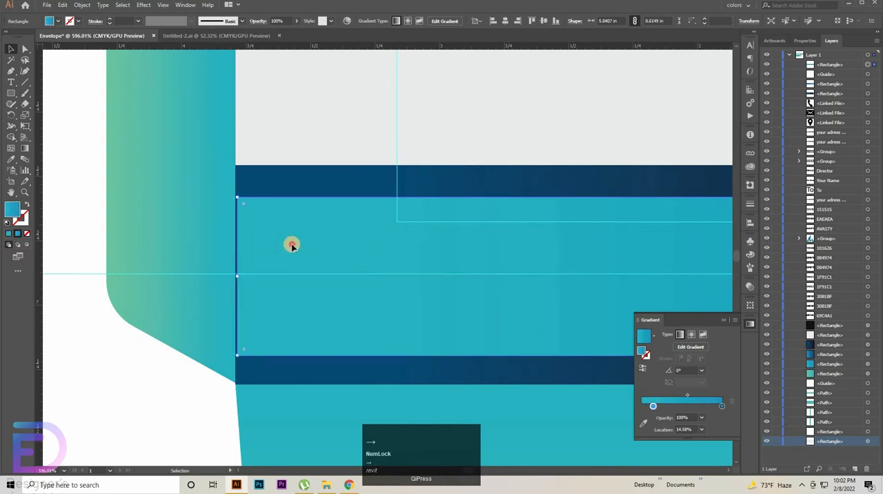
pyautogui.moveTo(292, 246); pyautogui.dragTo(291, 243)
pyautogui.click(309, 142)
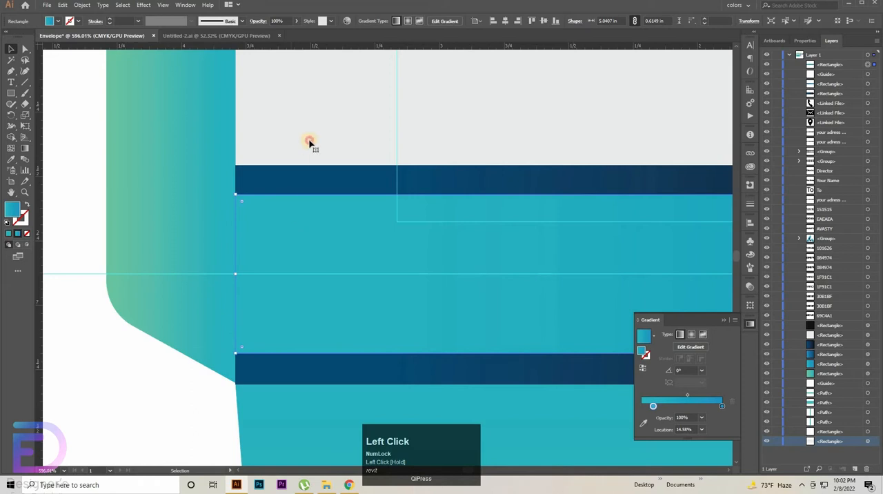
# Step: Apply a black Multiply Drop Shadow to the teal-to-blue bar: 50% opacity, X offset 0.1 in, Y offset 0 in, blur 0.1 in
pyautogui.moveTo(556, 197); pyautogui.dragTo(33, 205)
pyautogui.moveTo(718, 241); pyautogui.dragTo(266, 250)
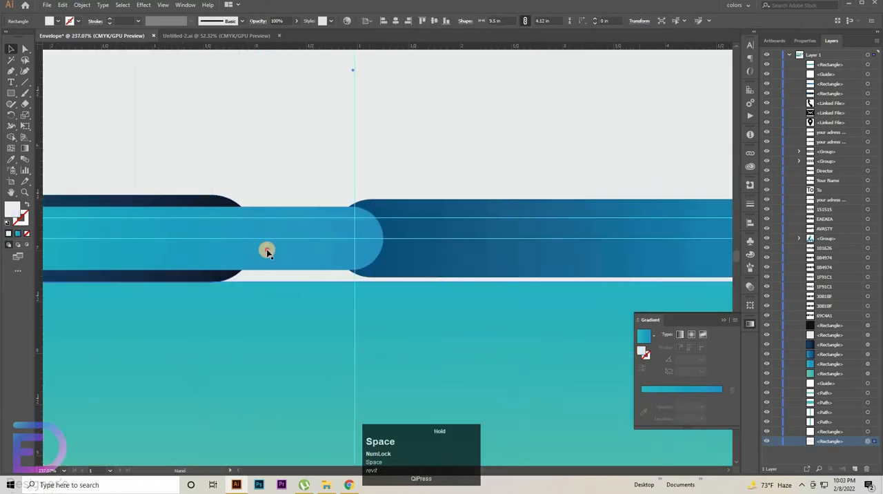
pyautogui.click(266, 250)
pyautogui.click(144, 5)
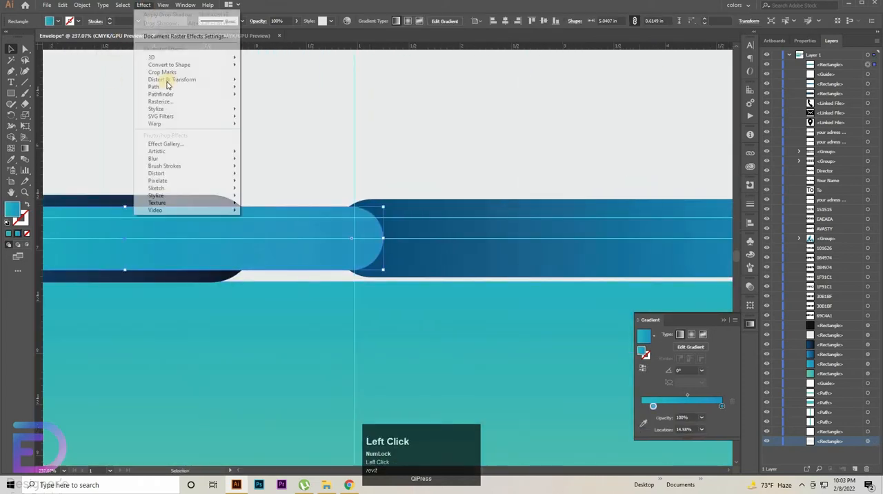
pyautogui.moveTo(193, 109)
pyautogui.click(302, 110)
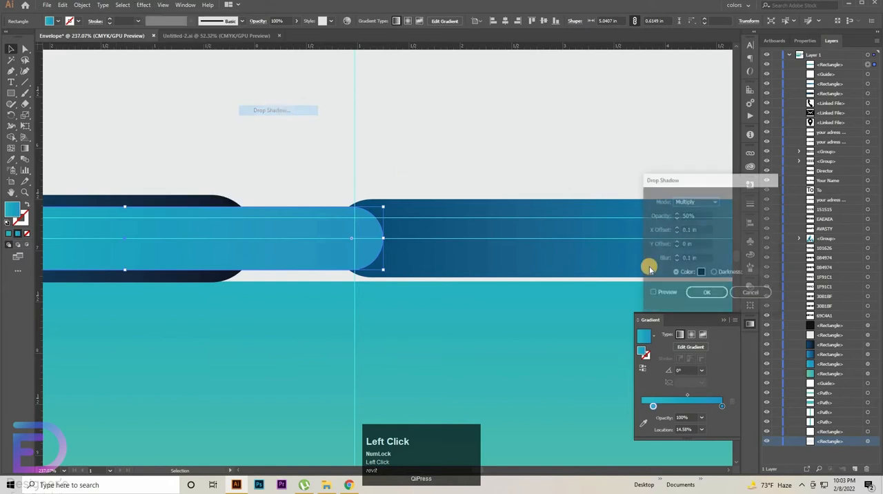
pyautogui.click(661, 296)
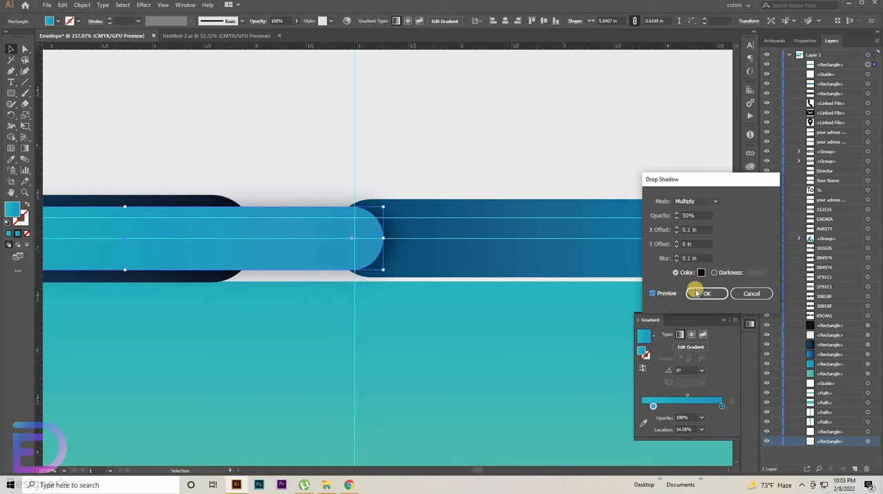
pyautogui.click(696, 293)
pyautogui.click(574, 151)
# Step: Reverse the blue bar's gradient to 0° so it darkens toward the right, with the light blue stop at 15.74%
pyautogui.hotkey('ctrl', 'space')
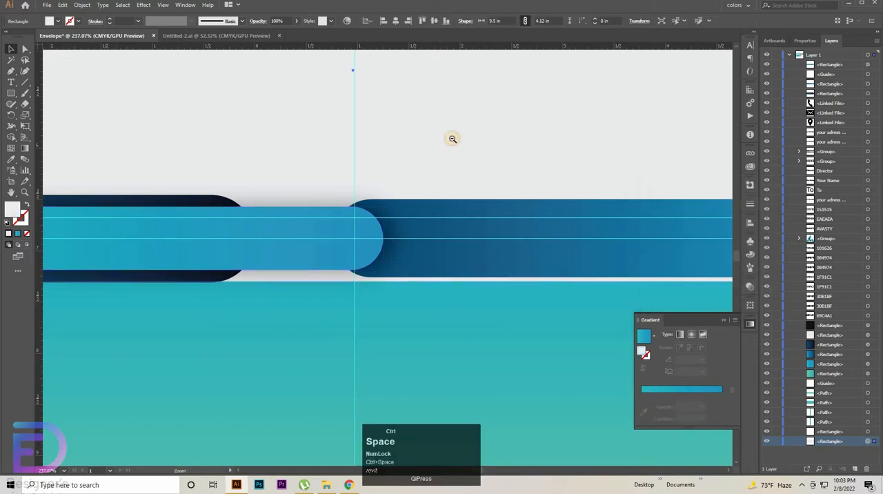
pyautogui.moveTo(452, 140); pyautogui.dragTo(397, 170)
pyautogui.moveTo(397, 170); pyautogui.dragTo(471, 173)
pyautogui.click(524, 207)
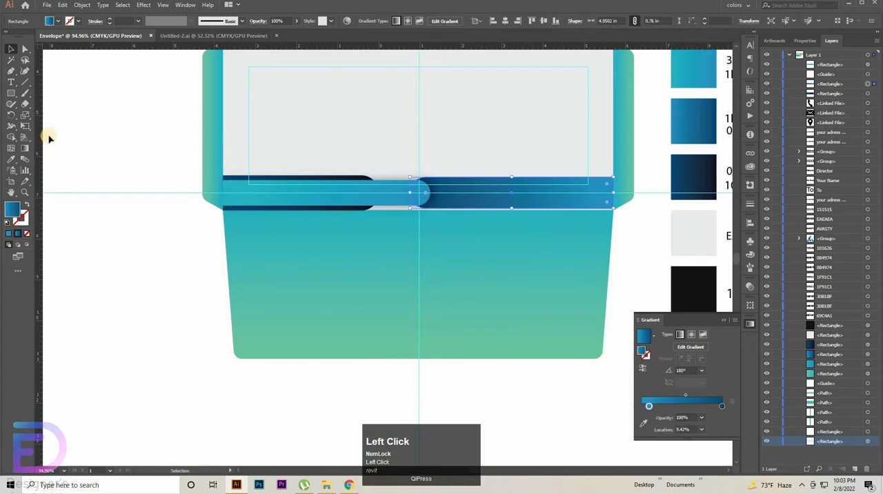
pyautogui.press('g')
pyautogui.click(556, 192)
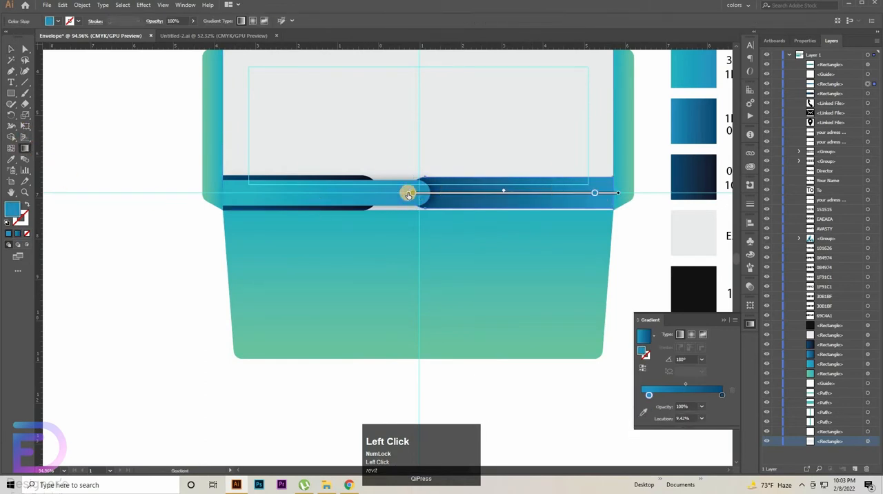
pyautogui.moveTo(411, 193); pyautogui.dragTo(468, 145)
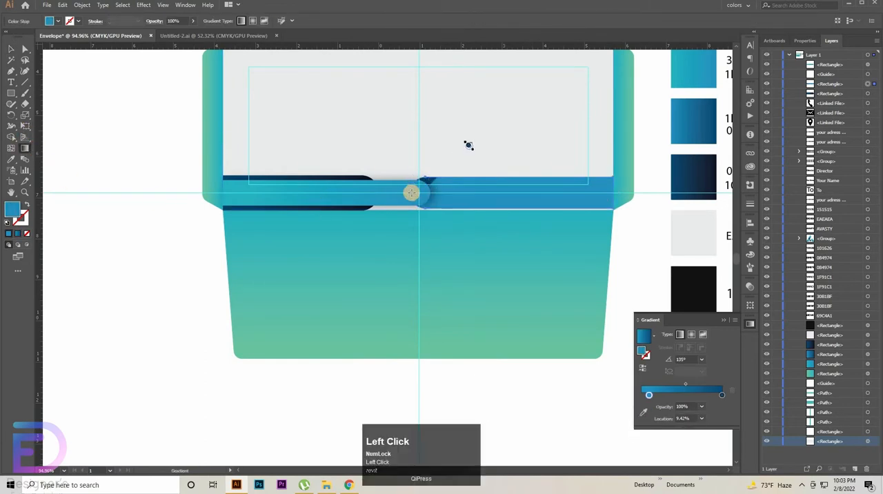
pyautogui.moveTo(406, 191); pyautogui.dragTo(605, 191)
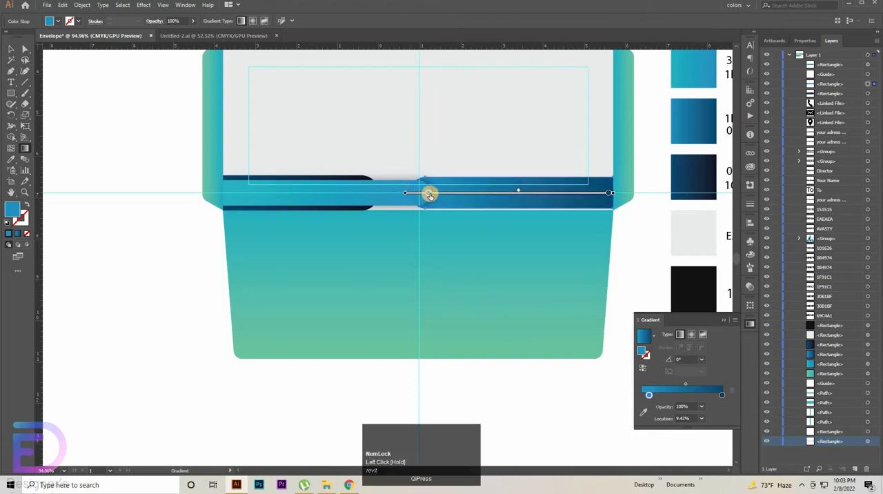
pyautogui.moveTo(441, 194); pyautogui.dragTo(441, 194)
pyautogui.click(7, 45)
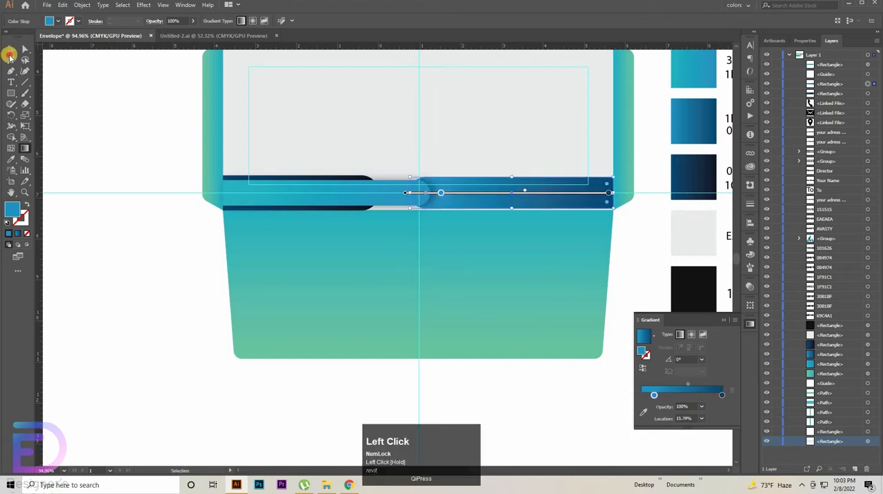
pyautogui.click(10, 58)
pyautogui.click(104, 233)
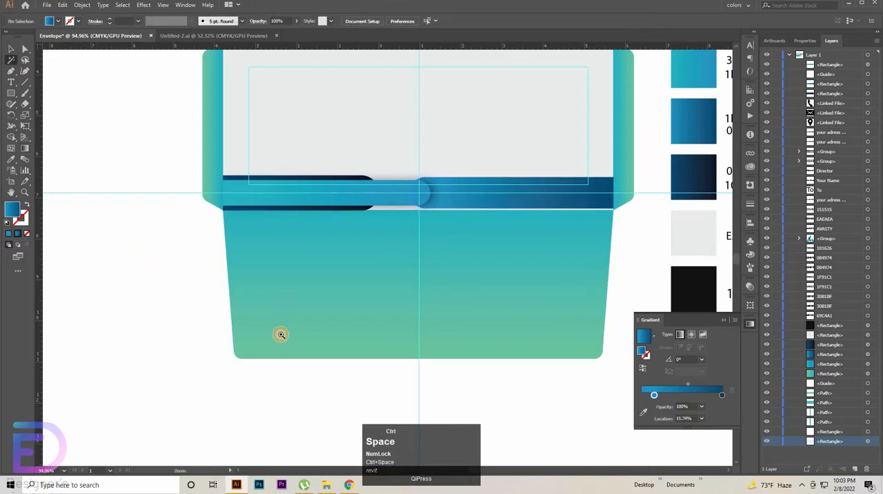
# Step: Lock the light grey front panel rectangle and select the three gradient bars together
pyautogui.moveTo(280, 335); pyautogui.dragTo(169, 414)
pyautogui.moveTo(472, 314); pyautogui.dragTo(411, 324)
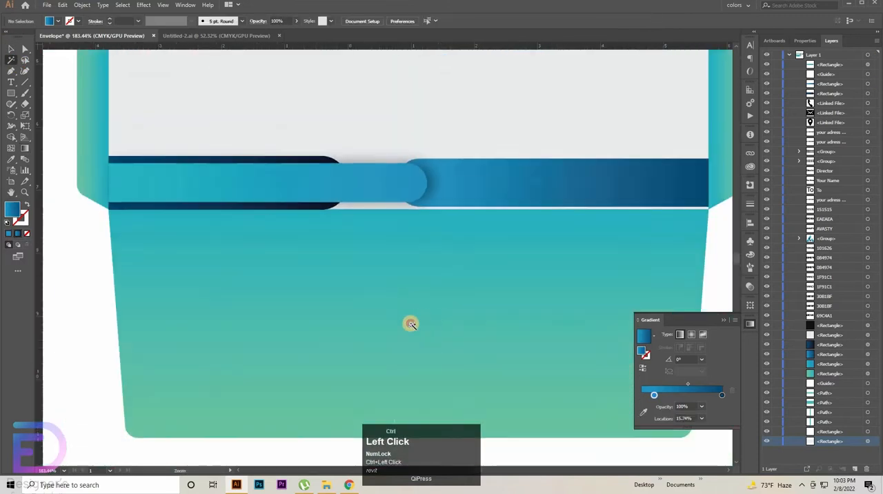
pyautogui.click(449, 154)
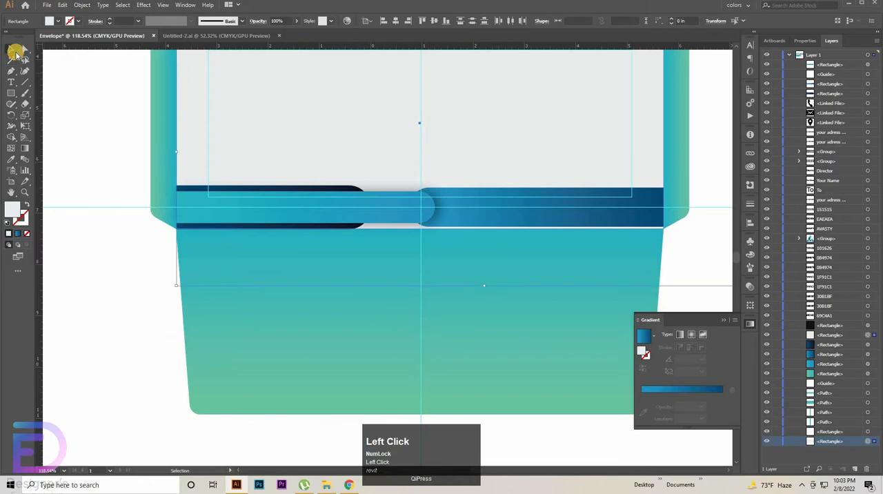
pyautogui.click(278, 155)
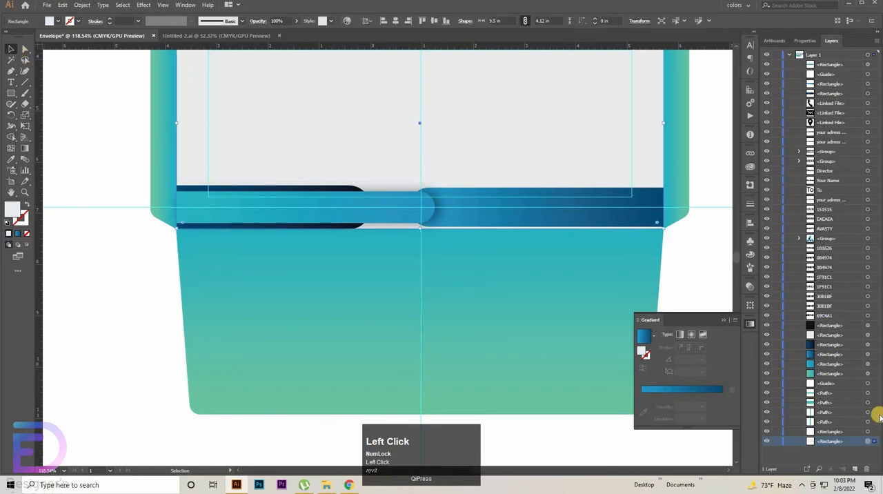
pyautogui.scroll(-1, 838, 432)
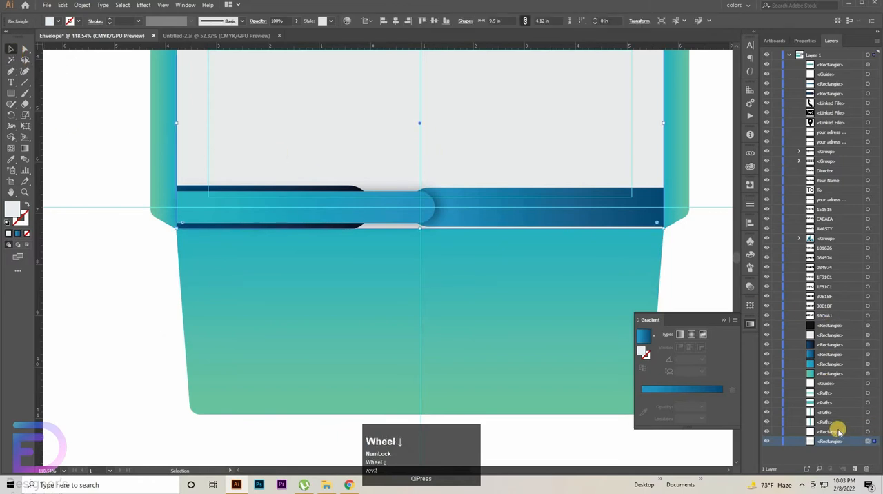
pyautogui.click(777, 441)
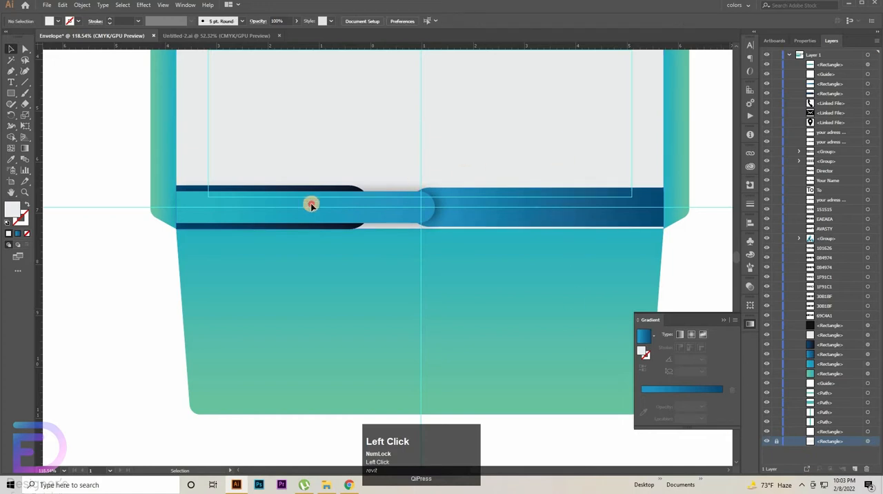
pyautogui.scroll(2, 476, 186)
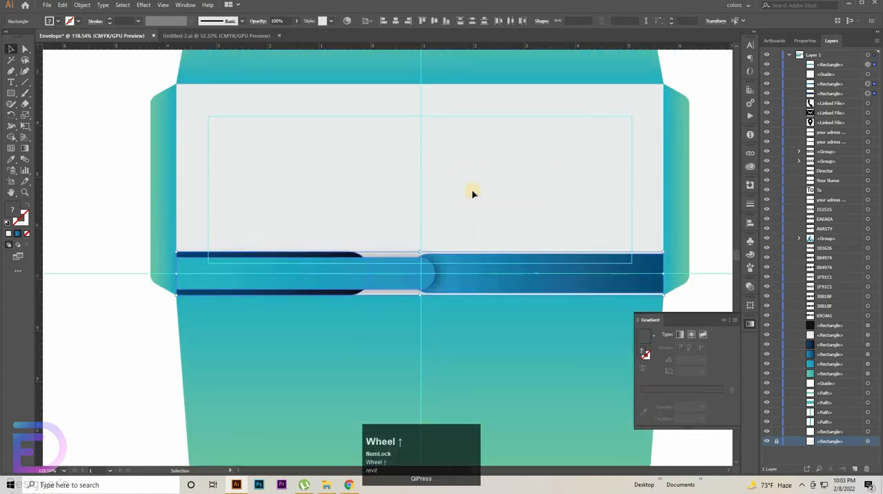
# Step: Duplicate the three gradient bars to the front panel's upper edge and reduce the copy's height to meet the upper margin guide
pyautogui.moveTo(478, 272); pyautogui.dragTo(473, 105)
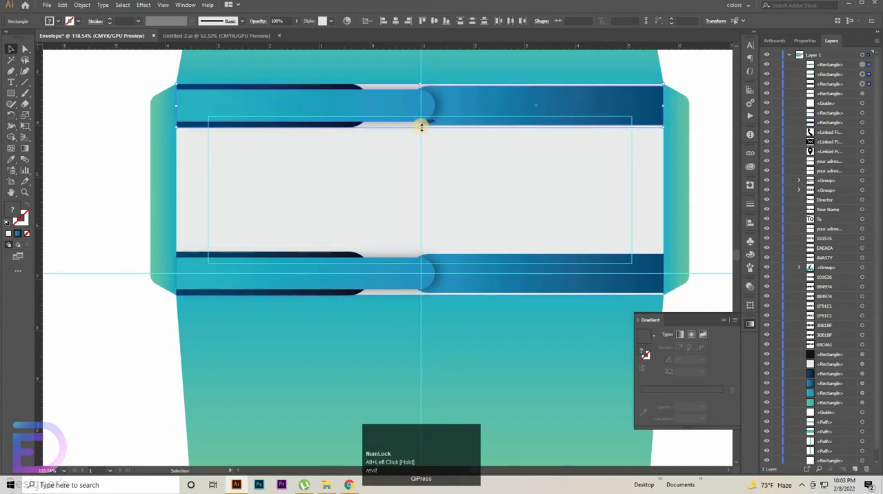
pyautogui.moveTo(420, 128); pyautogui.dragTo(424, 113)
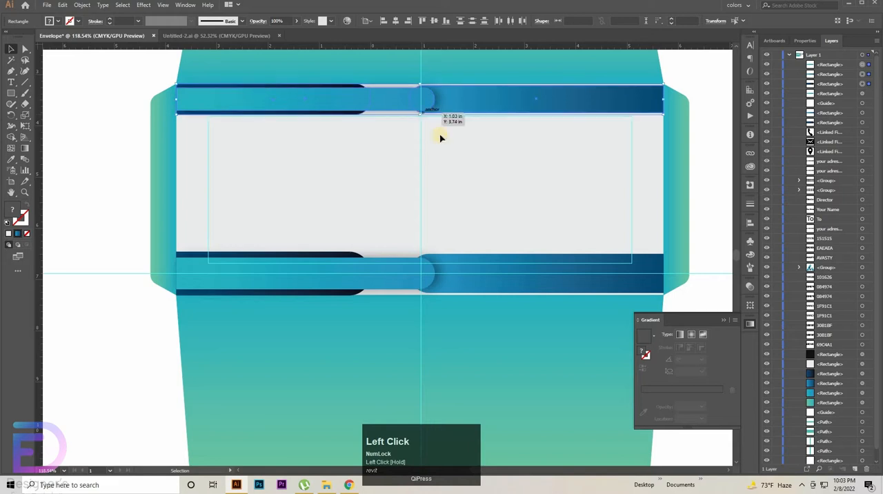
pyautogui.moveTo(433, 178); pyautogui.dragTo(465, 95)
pyautogui.moveTo(452, 161); pyautogui.dragTo(461, 256)
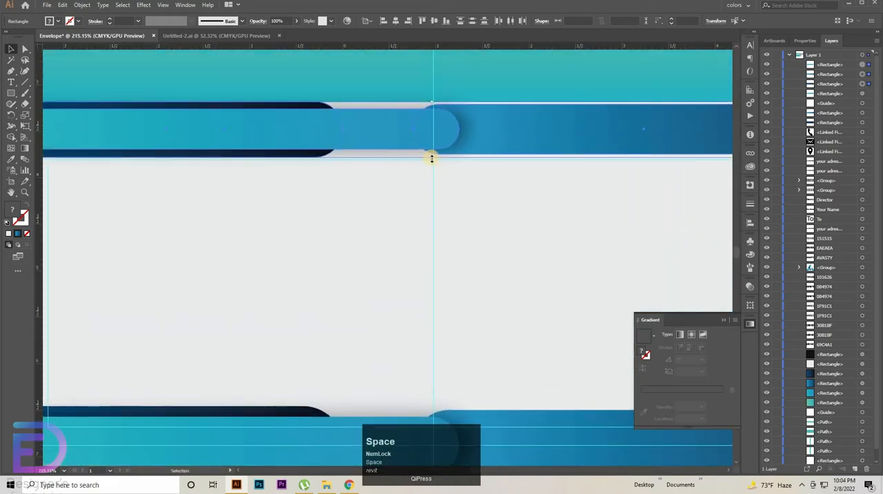
pyautogui.moveTo(431, 158); pyautogui.dragTo(435, 160)
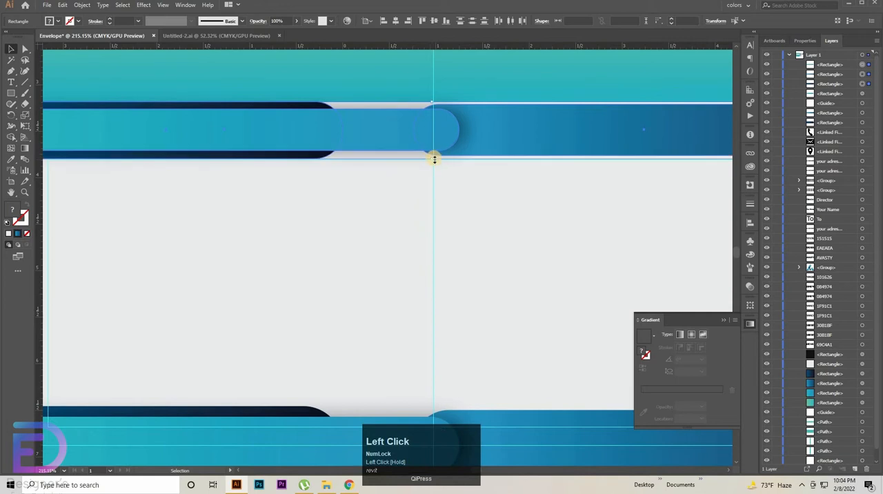
pyautogui.hotkey('ctrl', 'space')
pyautogui.moveTo(513, 242); pyautogui.dragTo(439, 241)
pyautogui.click(520, 346)
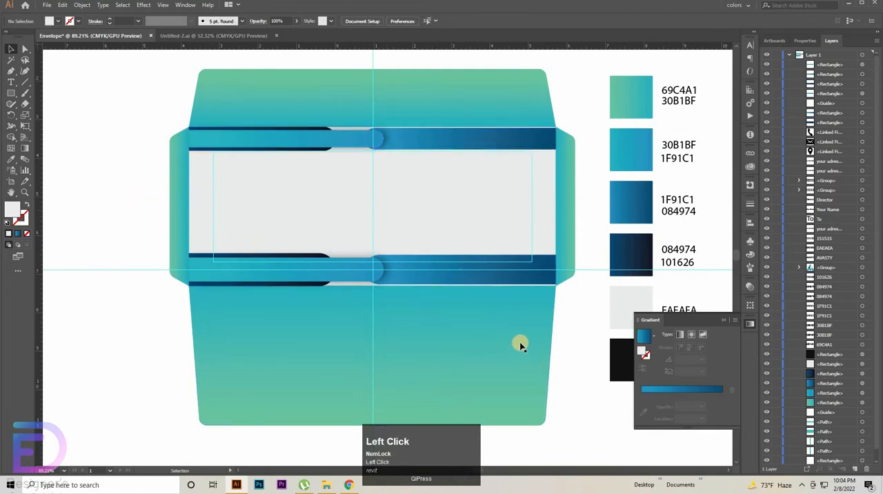
# Step: Move the AVASTY logo mark and wordmark onto the left part of the front panel and bring them to the front
pyautogui.hotkey('ctrl', 'space')
pyautogui.moveTo(520, 307); pyautogui.dragTo(406, 302)
pyautogui.moveTo(551, 279); pyautogui.dragTo(370, 240)
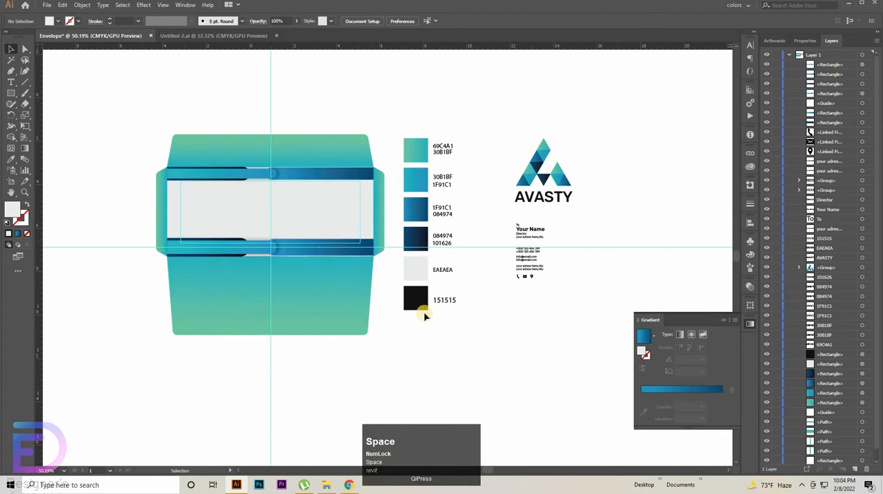
pyautogui.click(545, 178)
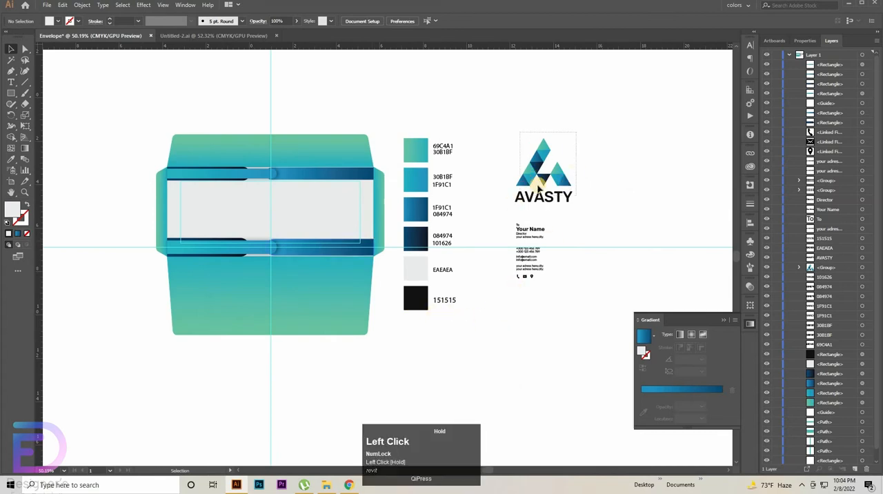
pyautogui.moveTo(538, 177); pyautogui.dragTo(212, 195)
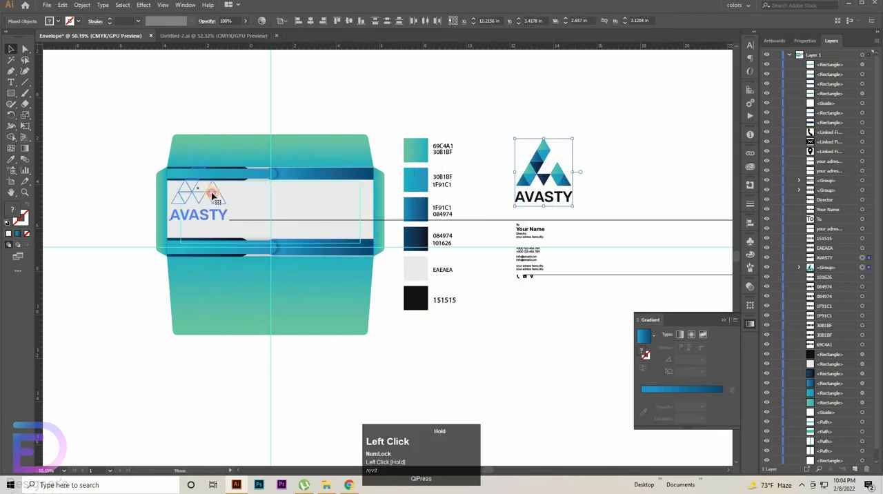
pyautogui.hotkey('ctrl', 'space')
pyautogui.moveTo(214, 231); pyautogui.dragTo(400, 248)
pyautogui.moveTo(271, 174)
pyautogui.mouseDown()
pyautogui.moveTo(266, 187)
pyautogui.moveTo(274, 167)
pyautogui.mouseUp()
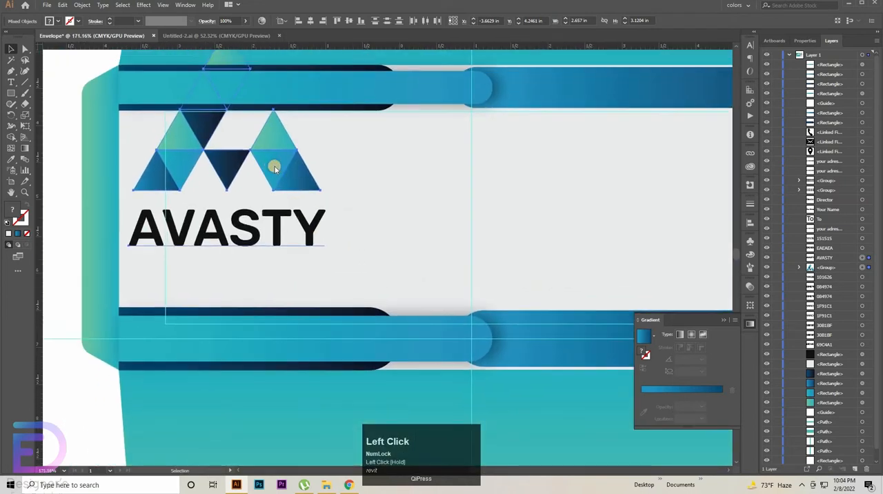
pyautogui.rightClick(273, 169)
pyautogui.click(404, 255)
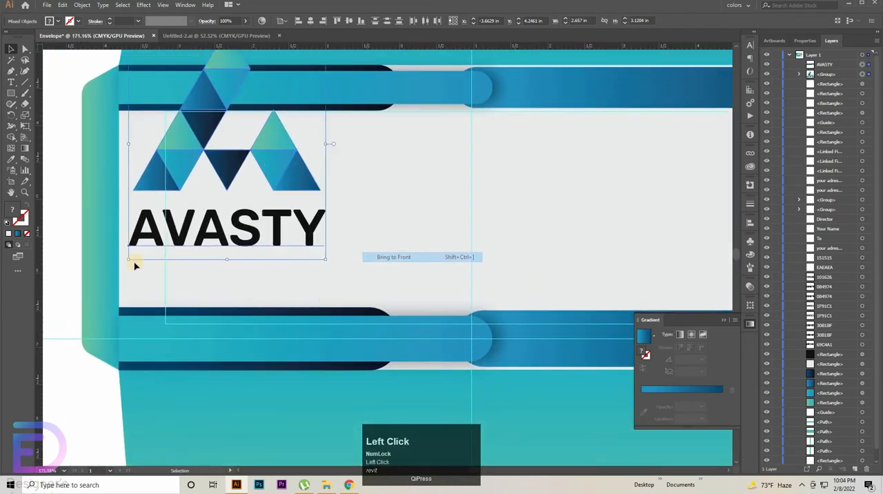
# Step: Scale the logo mark and wordmark down together to about 1.63 × 1.91 in
pyautogui.moveTo(133, 256); pyautogui.dragTo(209, 184)
pyautogui.hotkey('ctrl', 'z')
pyautogui.moveTo(229, 259); pyautogui.dragTo(250, 180)
pyautogui.click(263, 152)
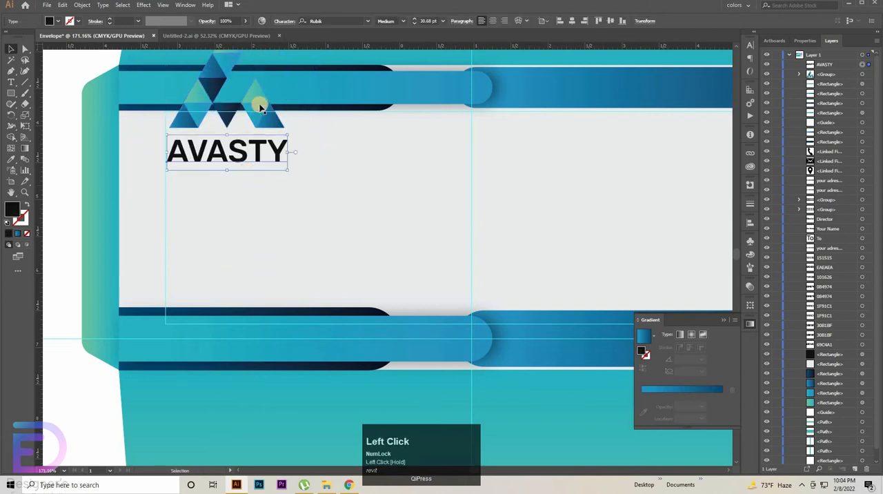
pyautogui.click(259, 122)
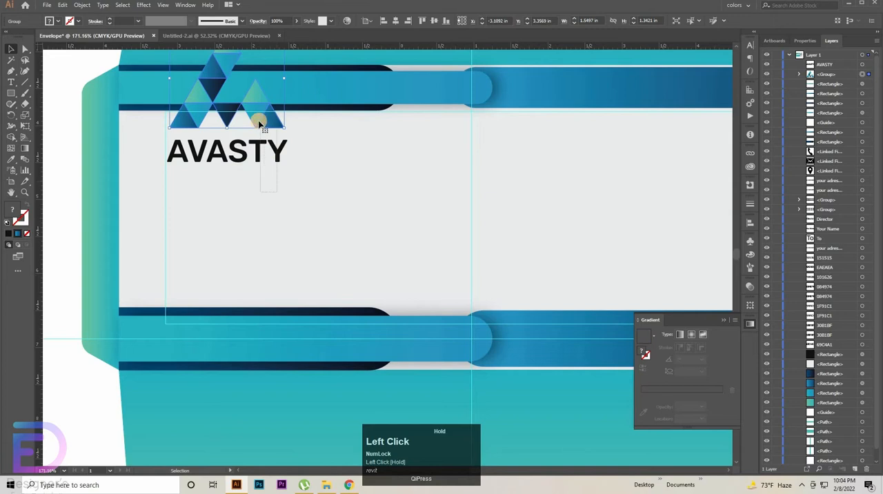
# Step: Group the logo mark with the AVASTY wordmark and move the group below the upper bars, against the upper margin guide
pyautogui.moveTo(167, 105); pyautogui.dragTo(296, 176)
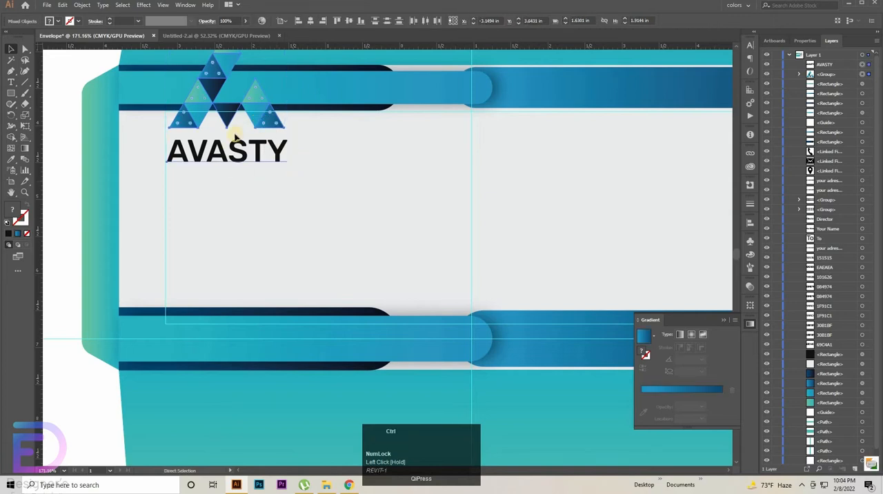
pyautogui.hotkey('ctrl', 'g')
pyautogui.moveTo(233, 141); pyautogui.dragTo(230, 213)
pyautogui.hotkey('ctrl', 'z')
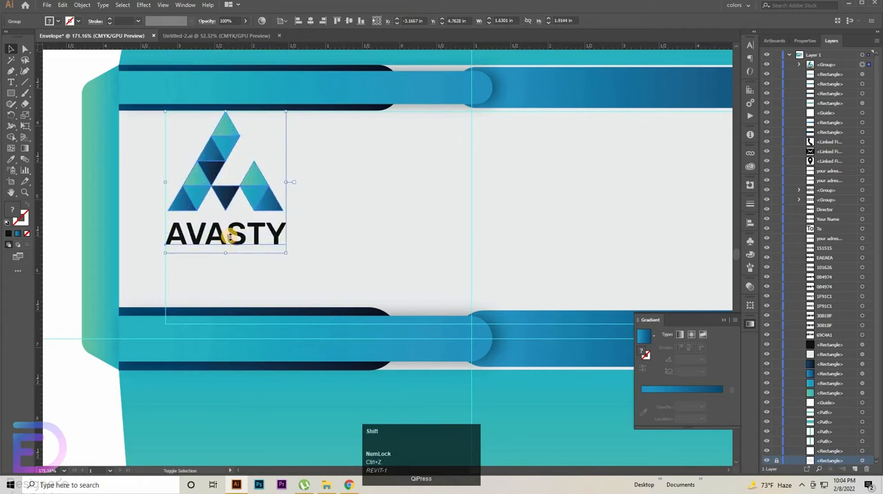
# Step: Scale the logo group proportionally to about 0.91 × 1.06 in and nudge it into the upper-left corner of the margin guides
pyautogui.moveTo(226, 253); pyautogui.dragTo(234, 189)
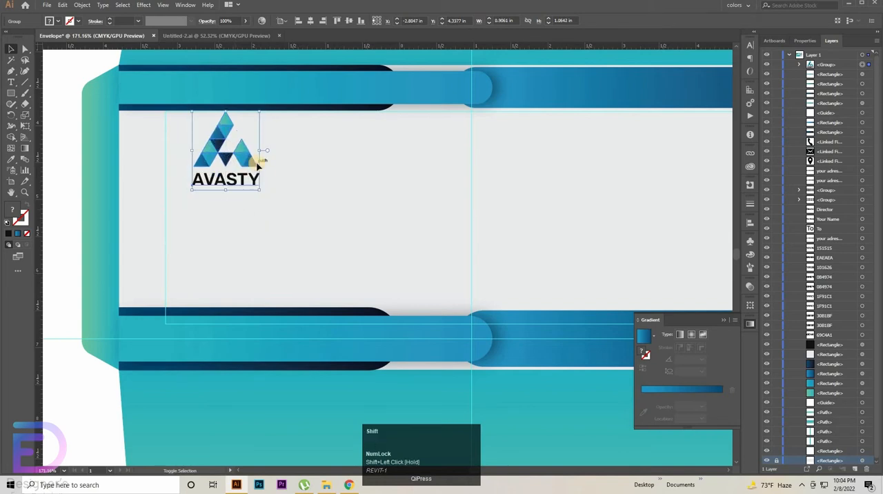
pyautogui.hotkey('shift', 'Left')
pyautogui.hotkey('shift', 'Left')
pyautogui.hotkey('shift', 'Left')
pyautogui.press('Right')
pyautogui.press('Right')
pyautogui.press('Right')
pyautogui.press('Right')
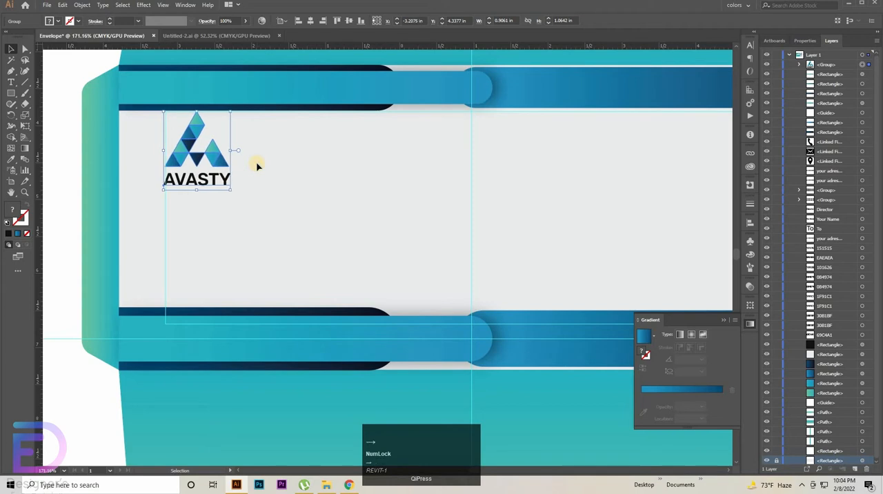
pyautogui.press('Up')
pyautogui.press('Up')
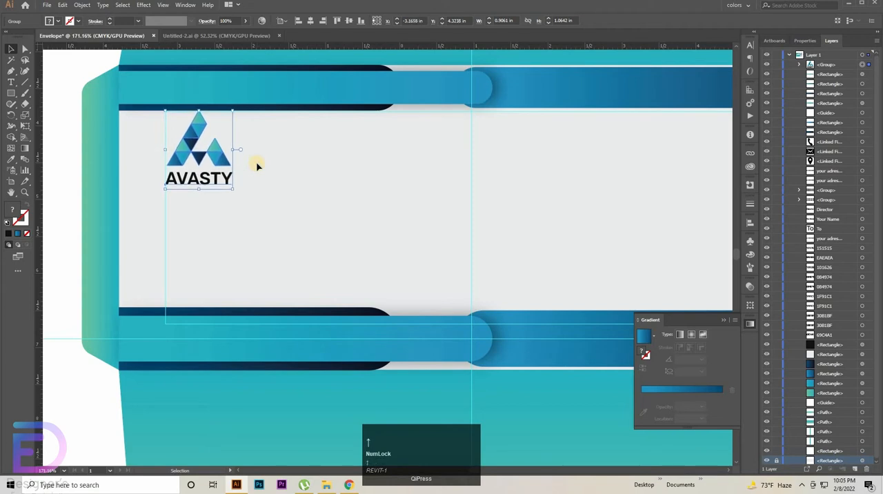
pyautogui.press('Down')
# Step: Scale the logo group down to about 0.80 × 0.94 in and nudge it slightly down from the upper margin guide
pyautogui.click(221, 213)
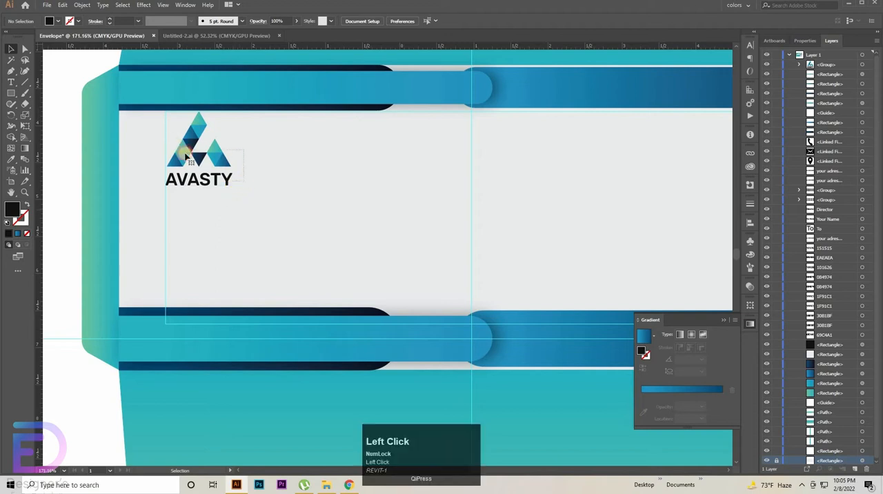
pyautogui.click(200, 181)
pyautogui.moveTo(200, 193); pyautogui.dragTo(199, 180)
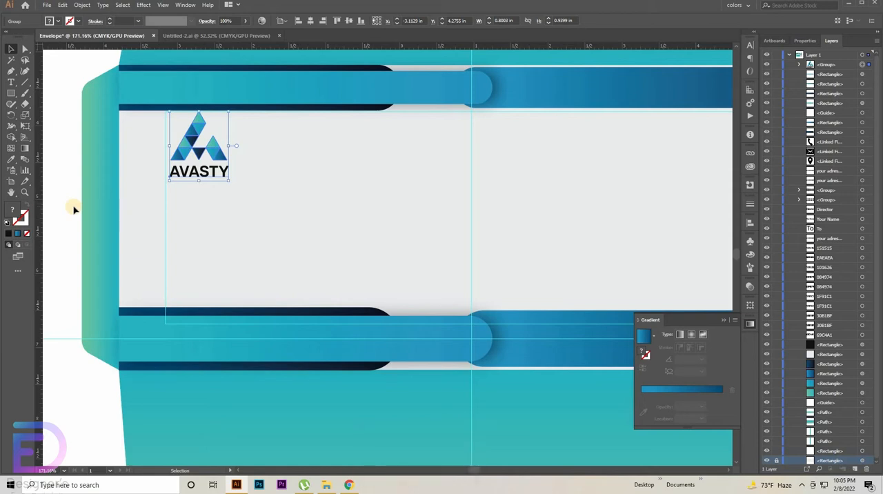
pyautogui.press('Down')
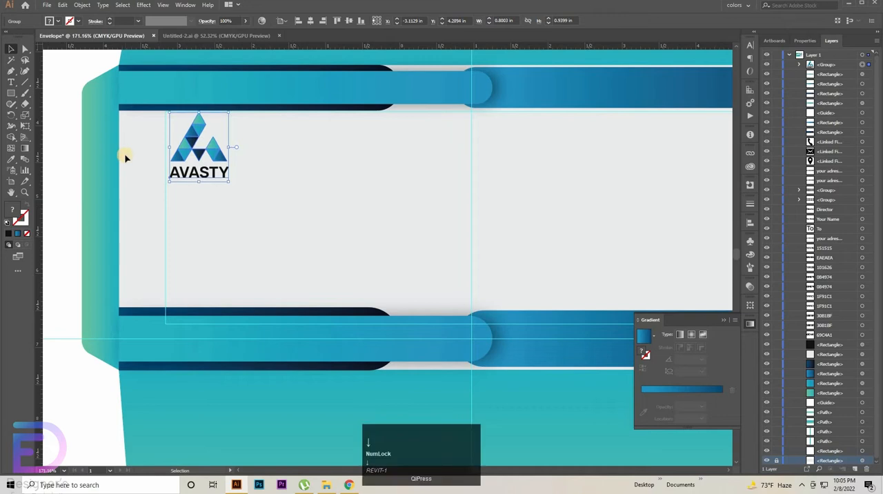
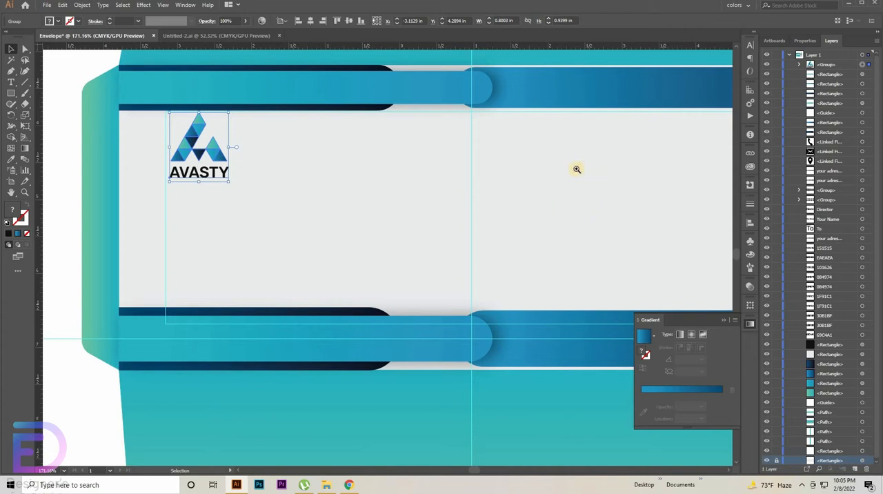
# Step: Copy the logo group onto the lower flap, align it near the vertical centre guide, and enlarge it to about 1.99 × 2.34 in
pyautogui.moveTo(576, 169); pyautogui.dragTo(179, 213)
pyautogui.moveTo(394, 203); pyautogui.dragTo(497, 201)
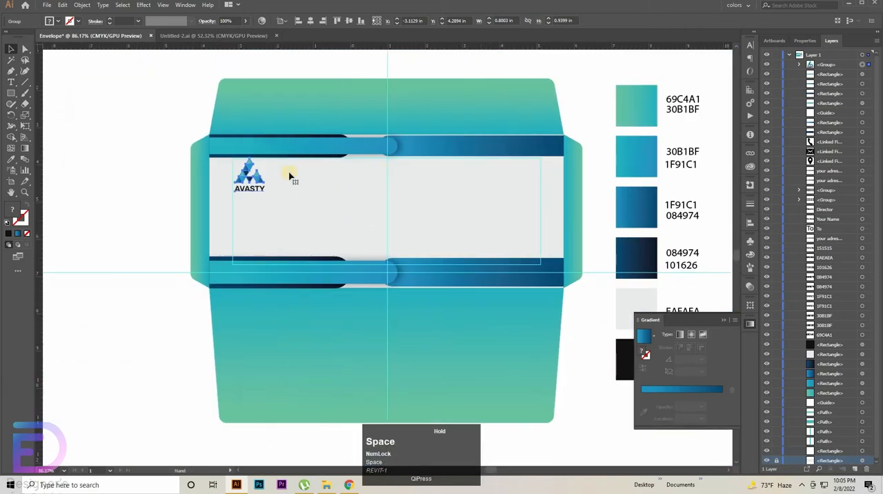
pyautogui.click(291, 173)
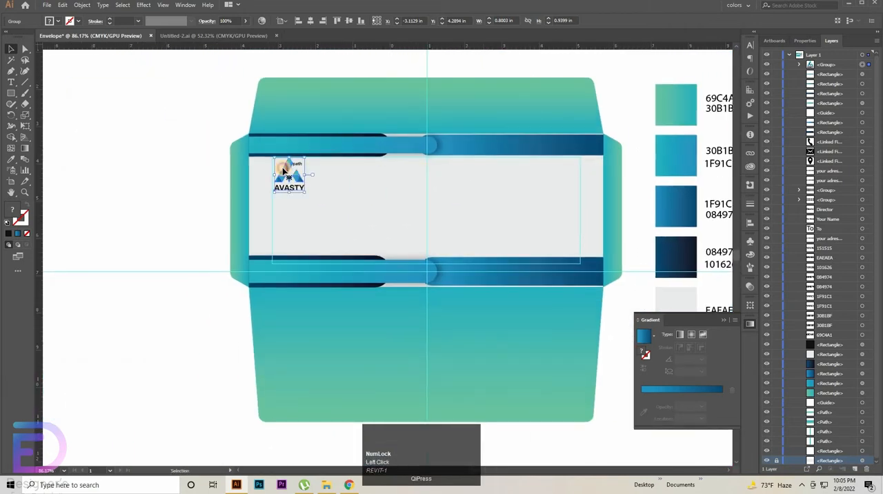
pyautogui.click(283, 169)
pyautogui.keyDown('alt'); pyautogui.moveTo(294, 179); pyautogui.dragTo(427, 437); pyautogui.keyUp('alt')
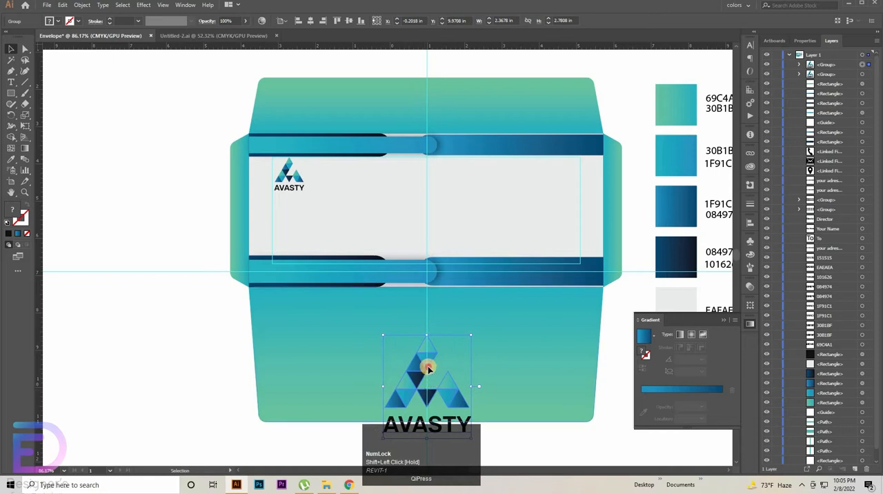
pyautogui.moveTo(427, 368); pyautogui.dragTo(428, 343)
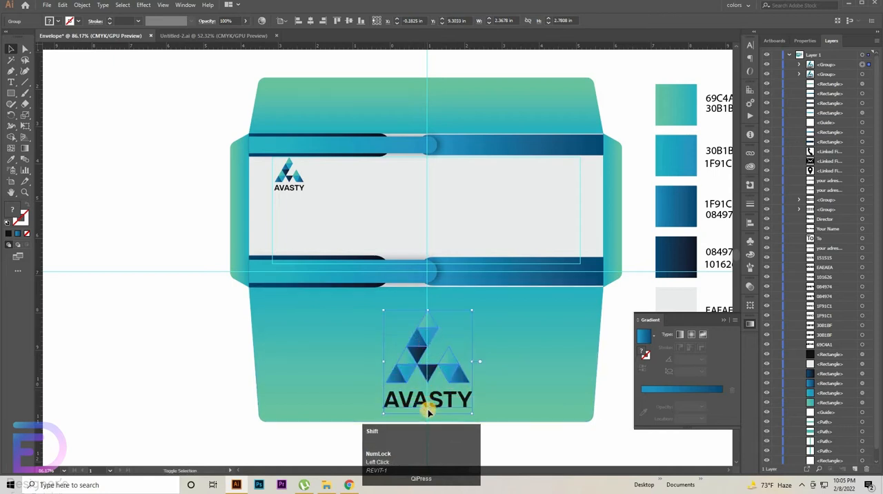
pyautogui.keyDown('shift'); pyautogui.moveTo(427, 412); pyautogui.dragTo(427, 396); pyautogui.keyUp('shift')
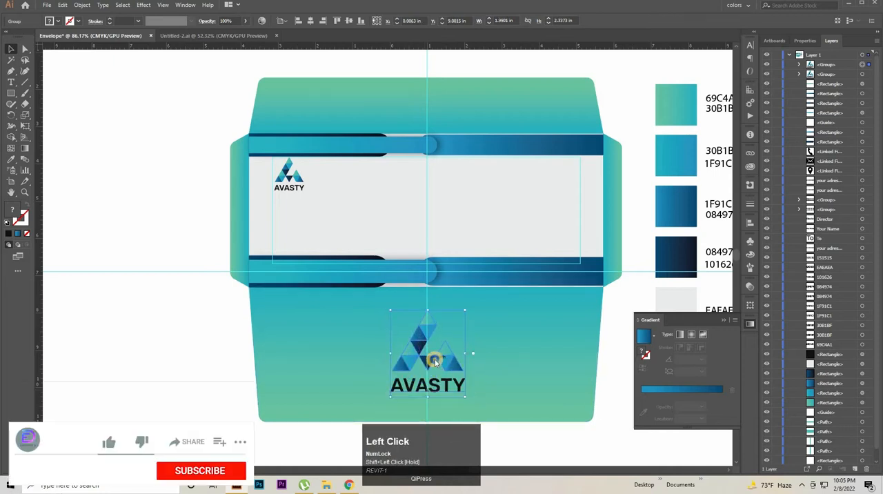
pyautogui.rightClick(434, 358)
pyautogui.click(475, 313)
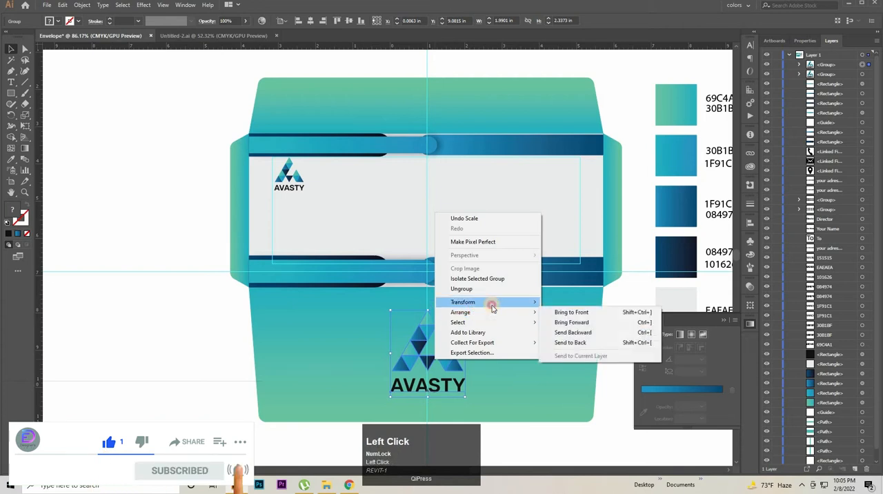
pyautogui.click(491, 302)
pyautogui.click(576, 336)
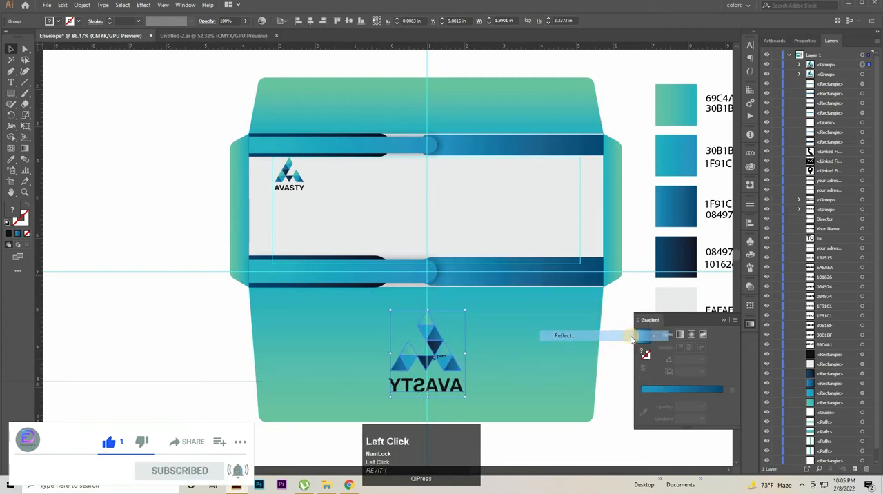
pyautogui.click(702, 224)
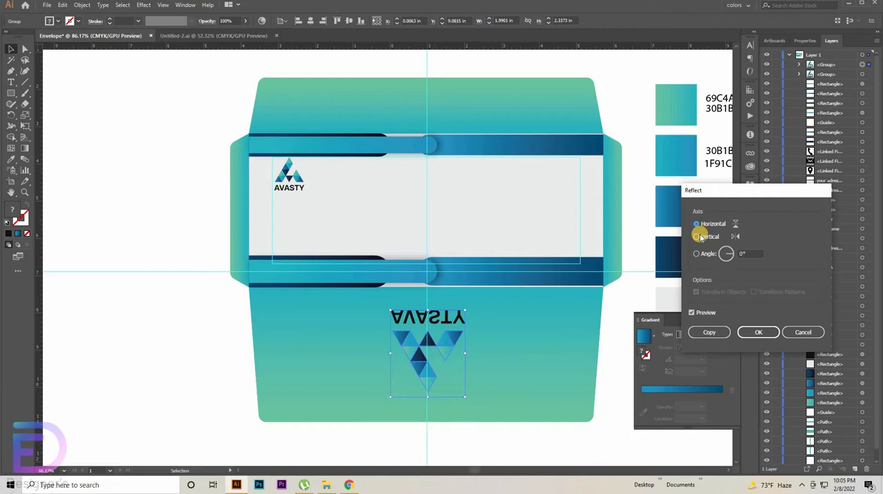
pyautogui.click(700, 237)
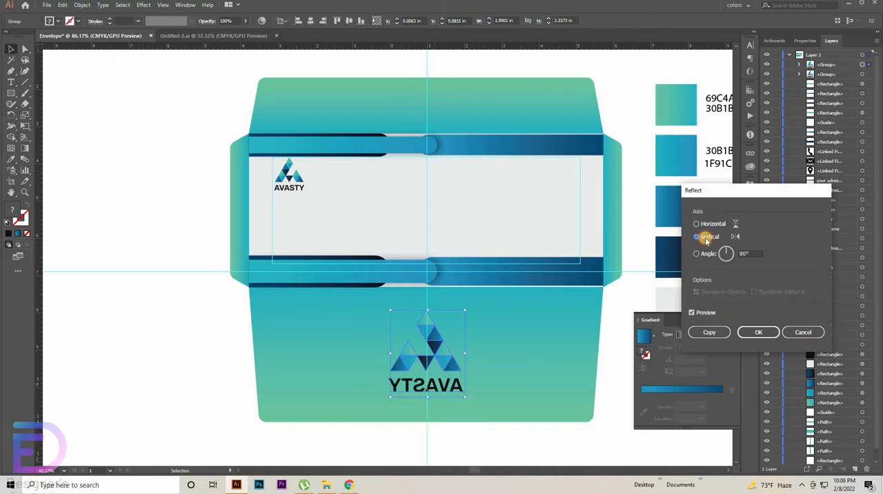
pyautogui.click(707, 240)
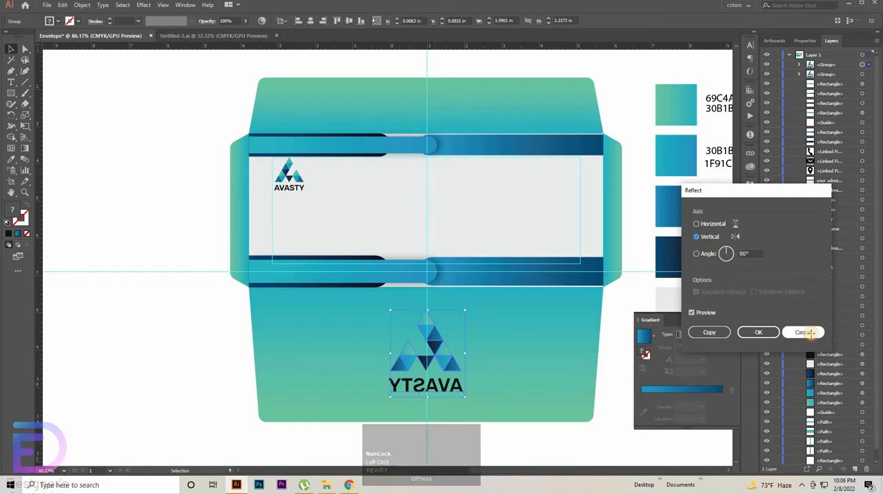
pyautogui.click(812, 336)
pyautogui.rightClick(446, 355)
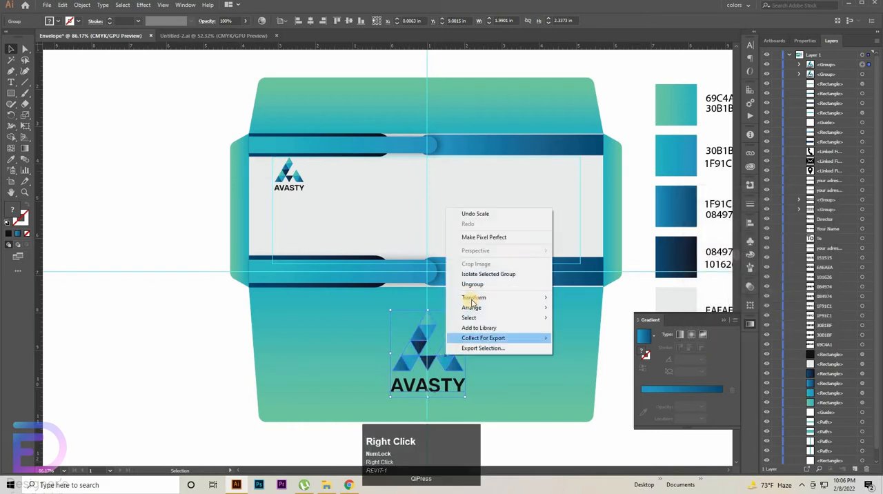
pyautogui.click(490, 308)
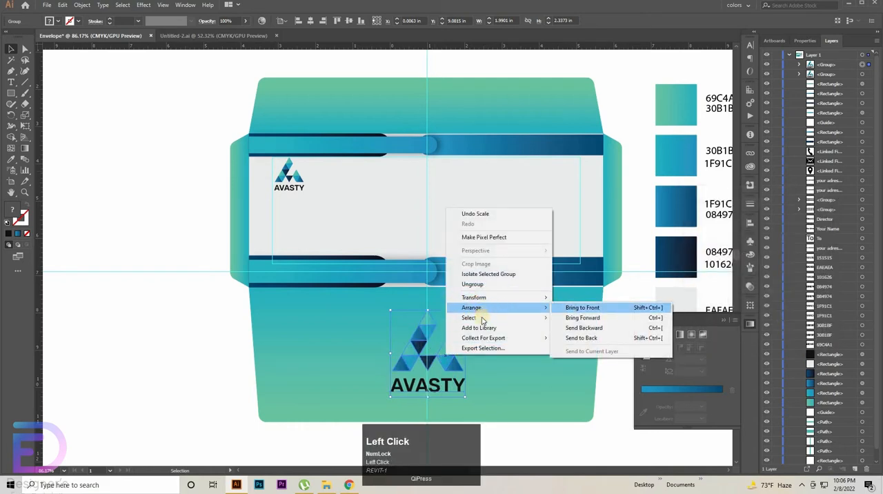
pyautogui.moveTo(488, 301)
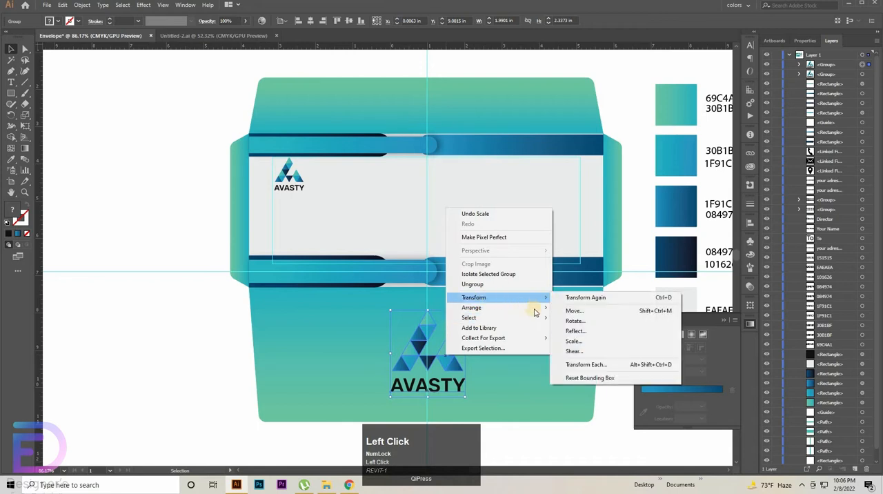
pyautogui.click(586, 331)
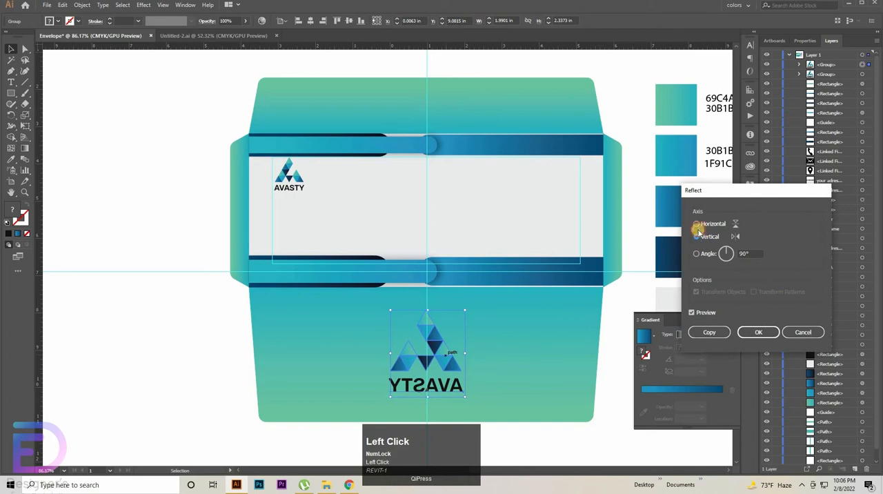
pyautogui.click(696, 224)
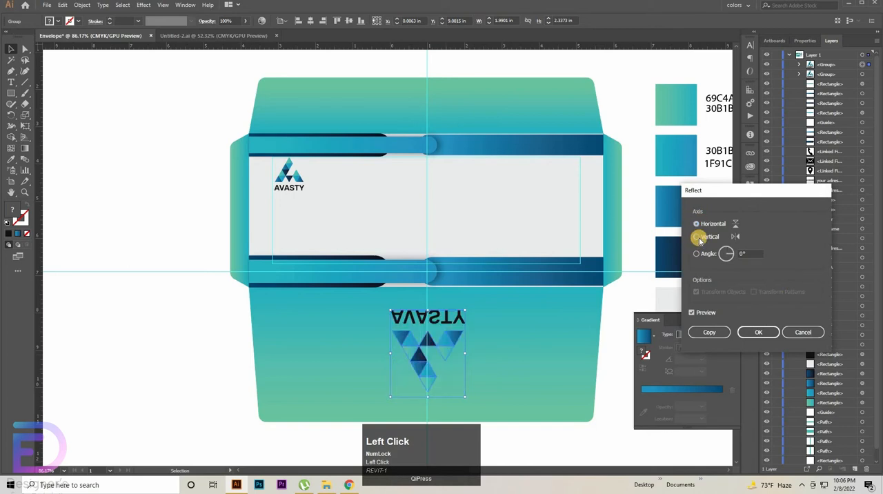
pyautogui.click(697, 236)
pyautogui.click(803, 332)
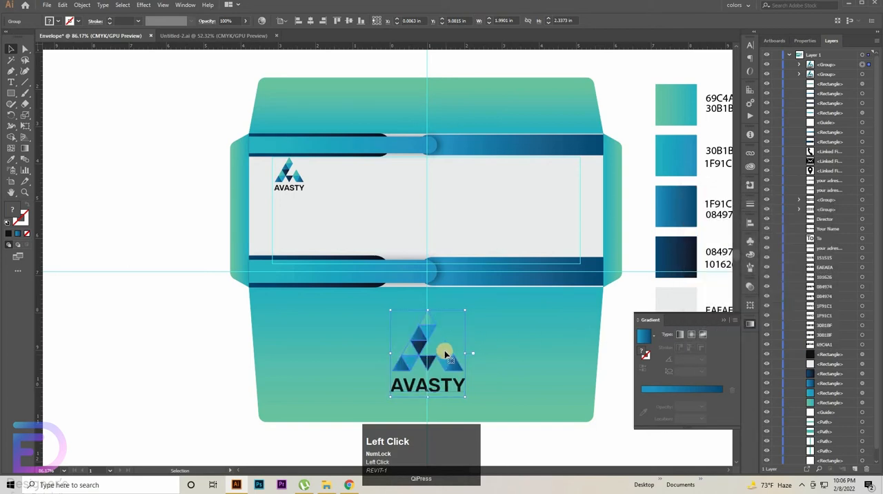
pyautogui.rightClick(437, 352)
pyautogui.moveTo(522, 297)
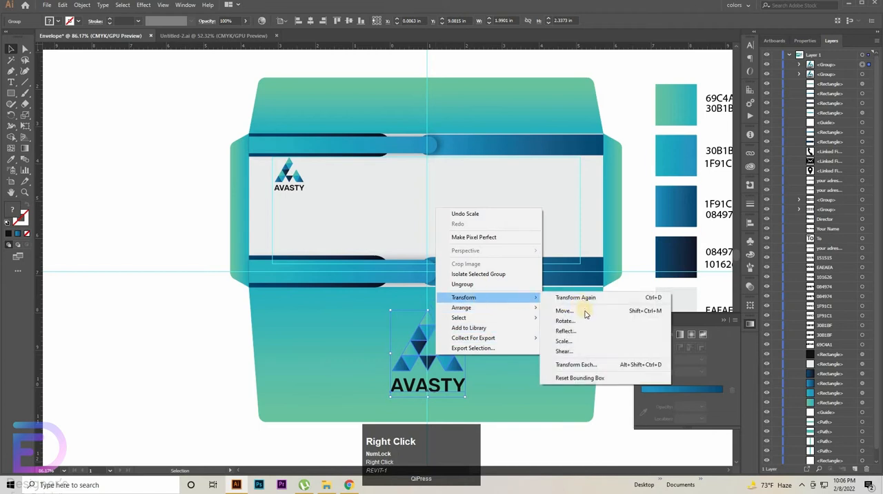
pyautogui.click(567, 322)
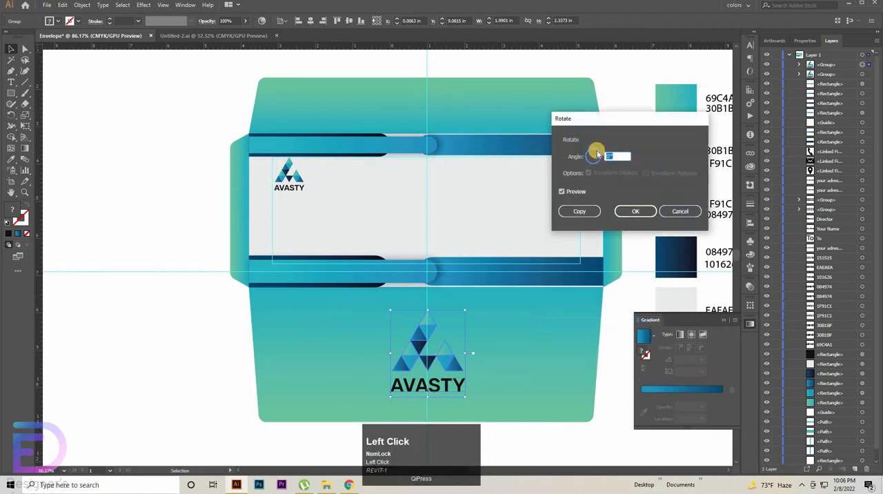
pyautogui.click(592, 153)
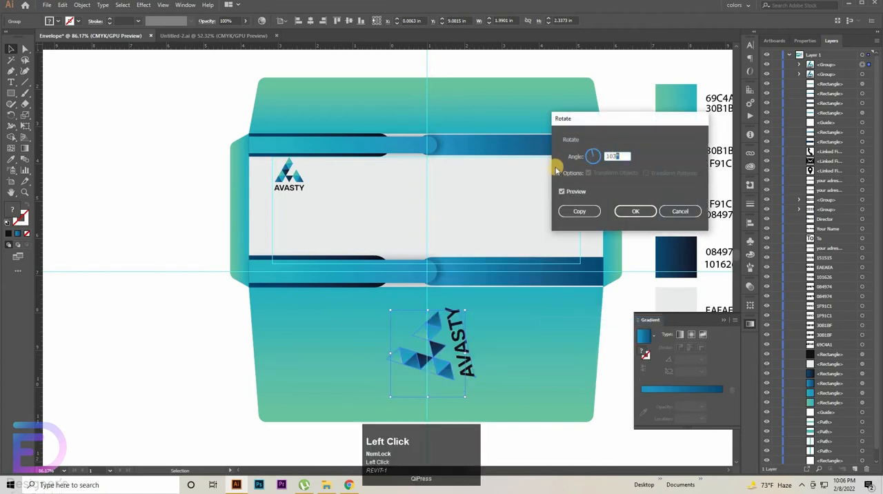
pyautogui.write('90')
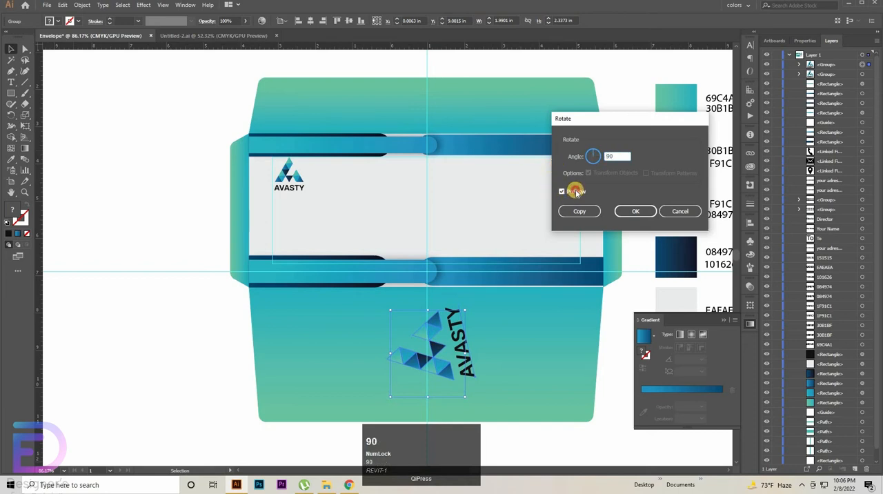
pyautogui.click(577, 192)
pyautogui.click(577, 192)
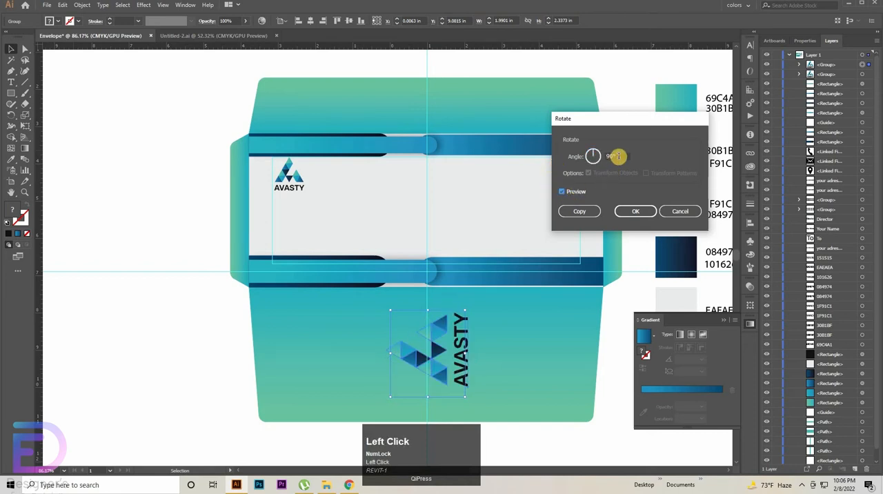
pyautogui.click(595, 165)
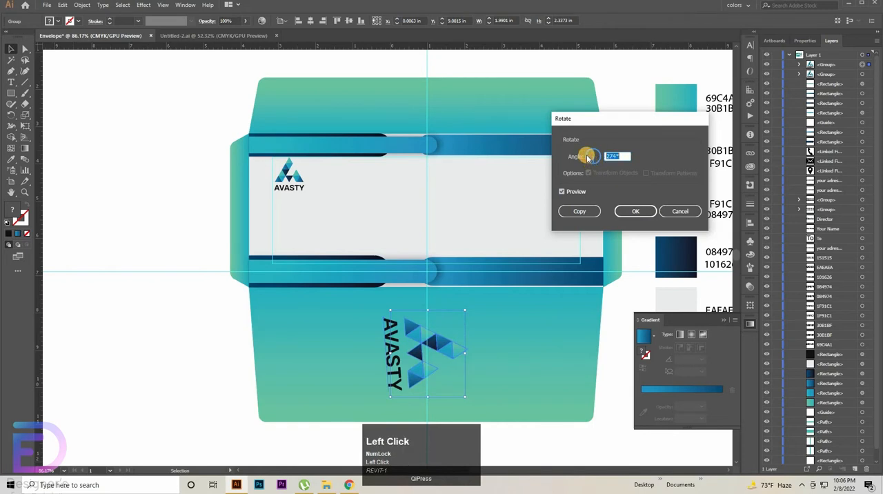
pyautogui.click(587, 158)
pyautogui.click(680, 211)
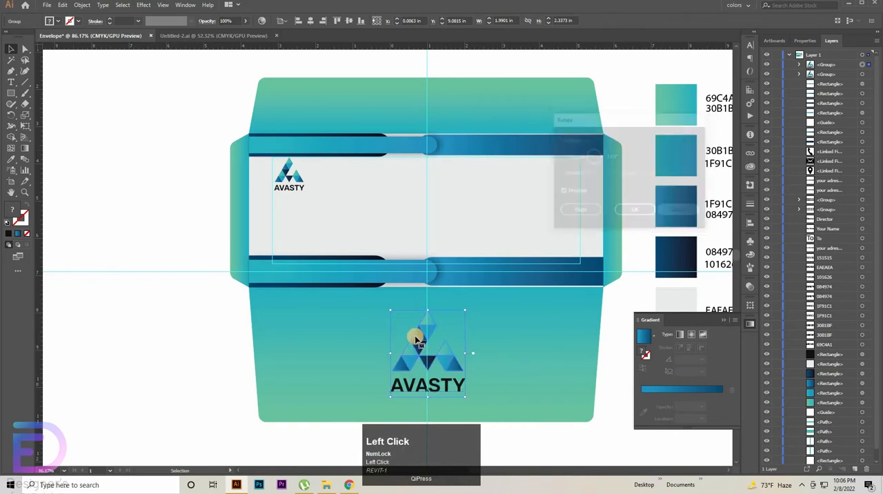
# Step: Reflect the lower-flap logo across the horizontal axis and scale it down to about 1.64 × 1.93 in, centred on the vertical guide
pyautogui.rightClick(418, 339)
pyautogui.click(455, 282)
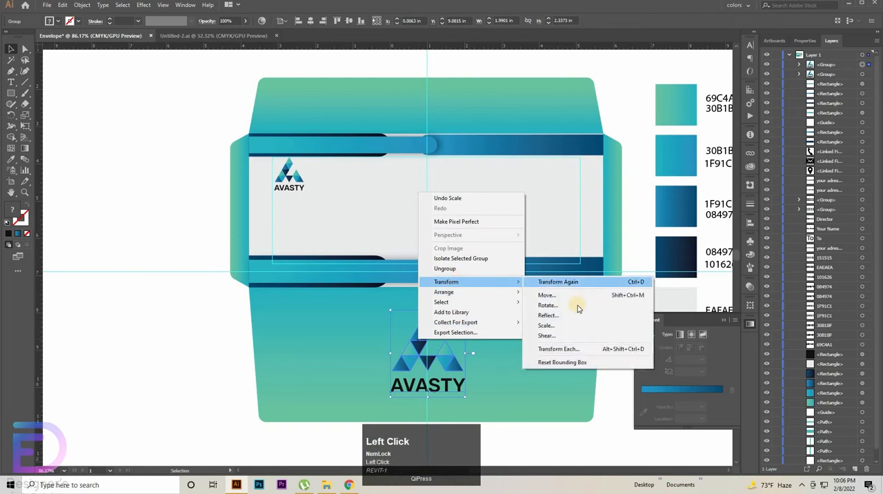
pyautogui.click(576, 314)
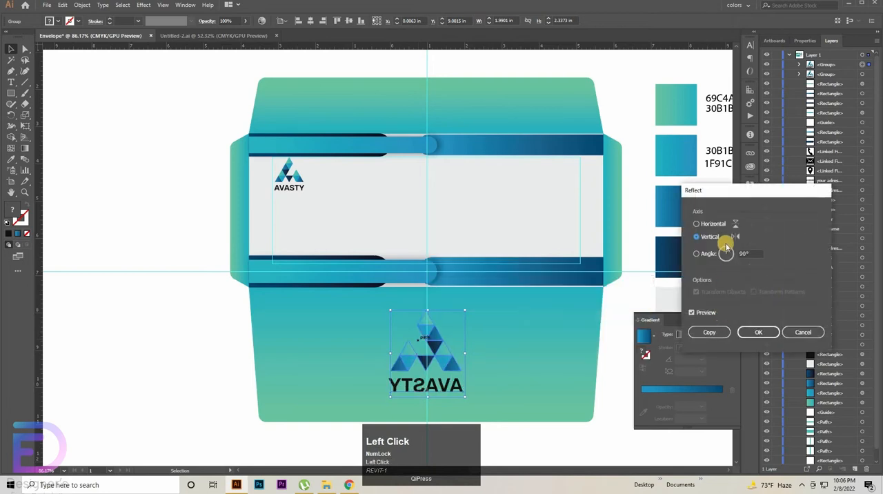
pyautogui.click(697, 224)
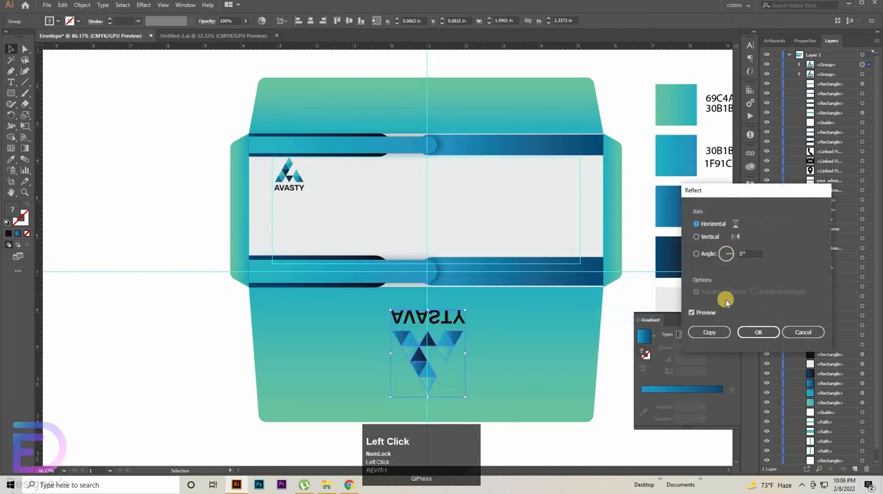
pyautogui.click(758, 332)
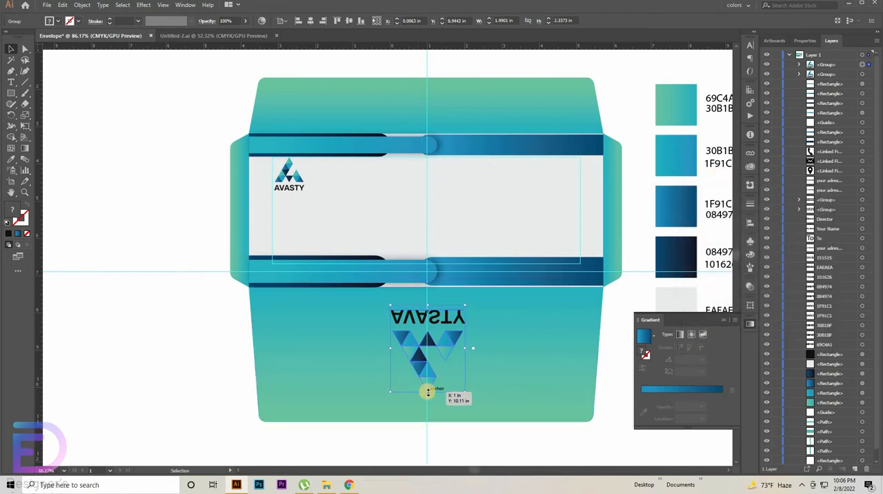
pyautogui.moveTo(428, 391); pyautogui.dragTo(428, 376)
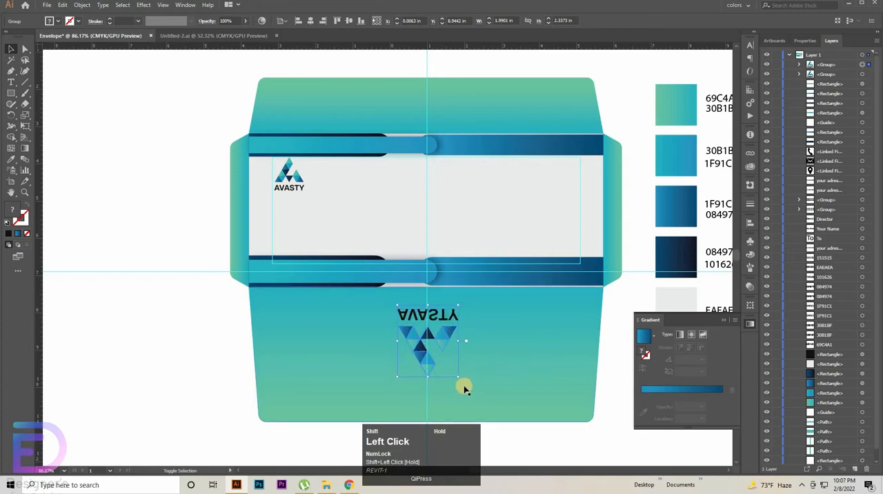
pyautogui.press('Left')
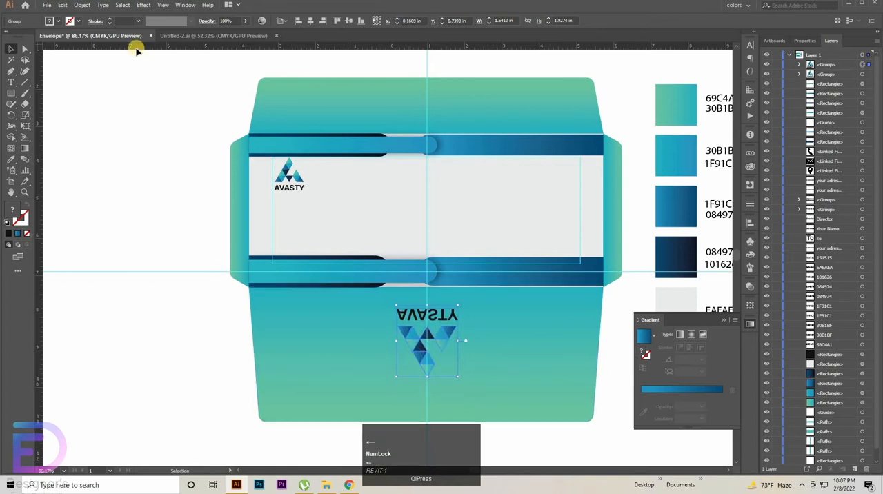
# Step: Apply a Multiply drop shadow to the lower-flap logo with 50% opacity, 0.1 in X offset, 0 in Y offset and 0.1 in blur
pyautogui.click(165, 23)
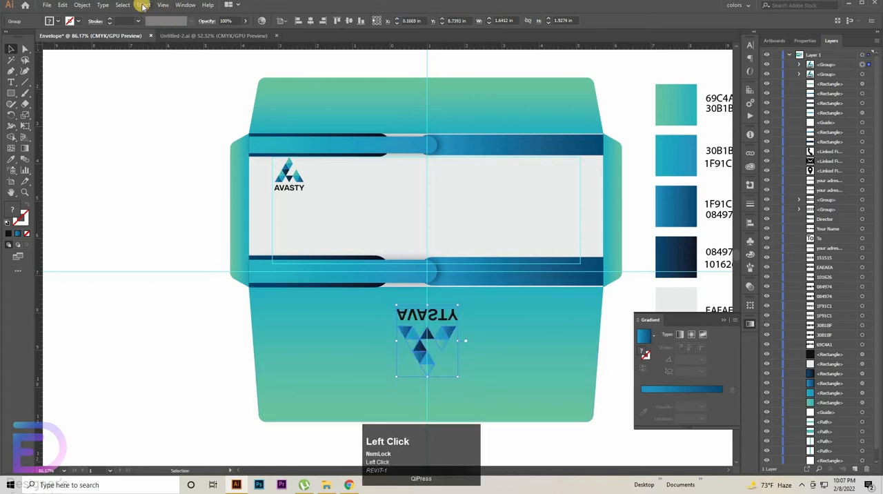
pyautogui.click(142, 6)
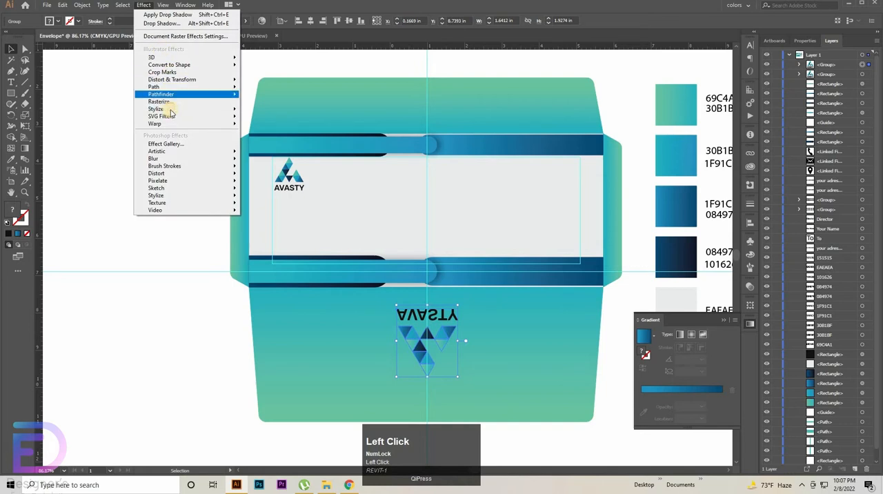
pyautogui.moveTo(200, 109)
pyautogui.click(277, 111)
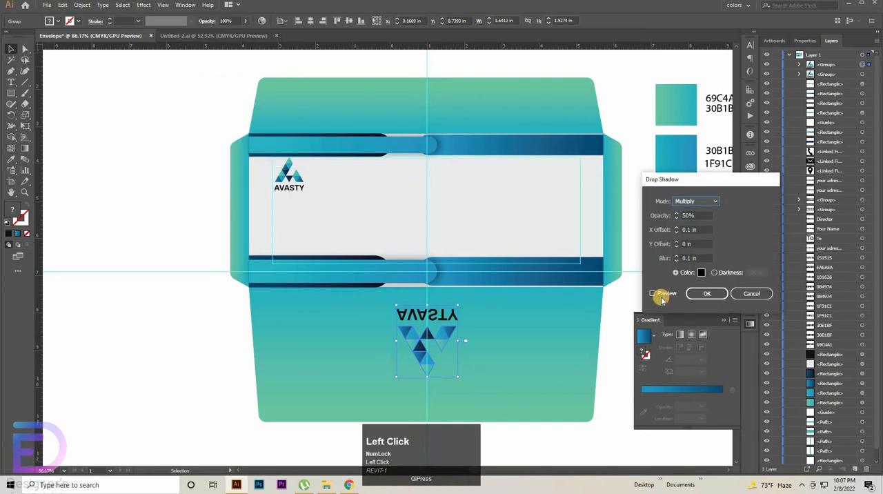
pyautogui.click(661, 297)
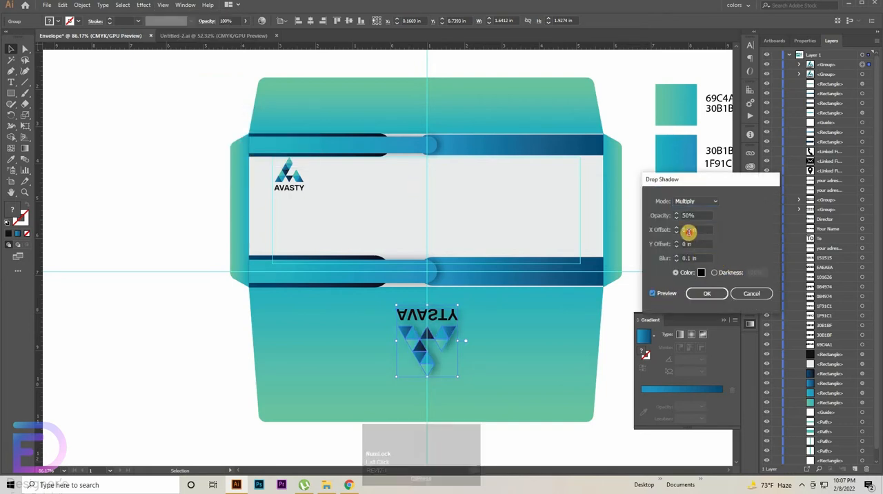
pyautogui.click(695, 230)
pyautogui.press('Down')
pyautogui.press('Up')
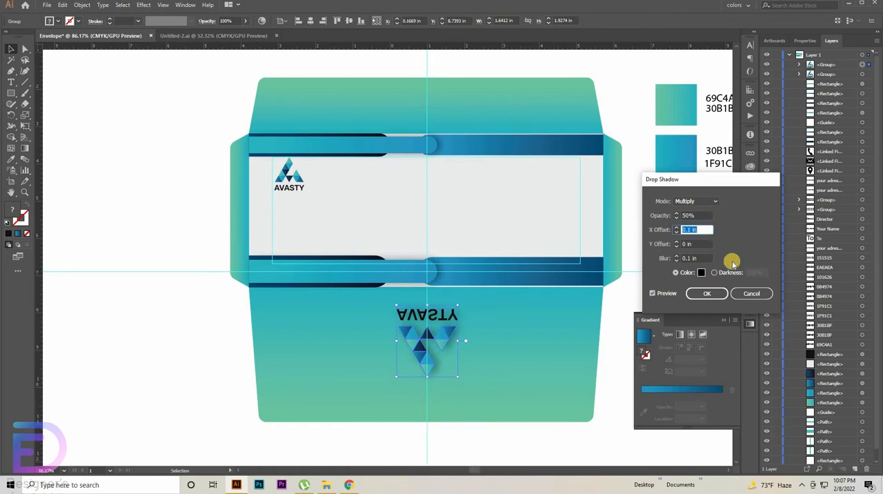
pyautogui.click(708, 295)
pyautogui.click(597, 364)
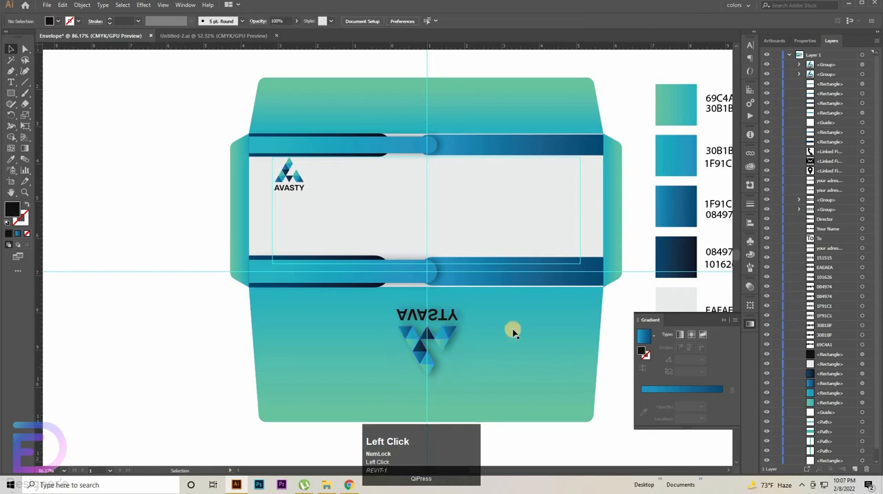
pyautogui.scroll(1, 509, 300)
pyautogui.moveTo(469, 281)
pyautogui.mouseDown()
pyautogui.moveTo(511, 278)
pyautogui.moveTo(460, 285)
pyautogui.mouseUp()
pyautogui.click(247, 35)
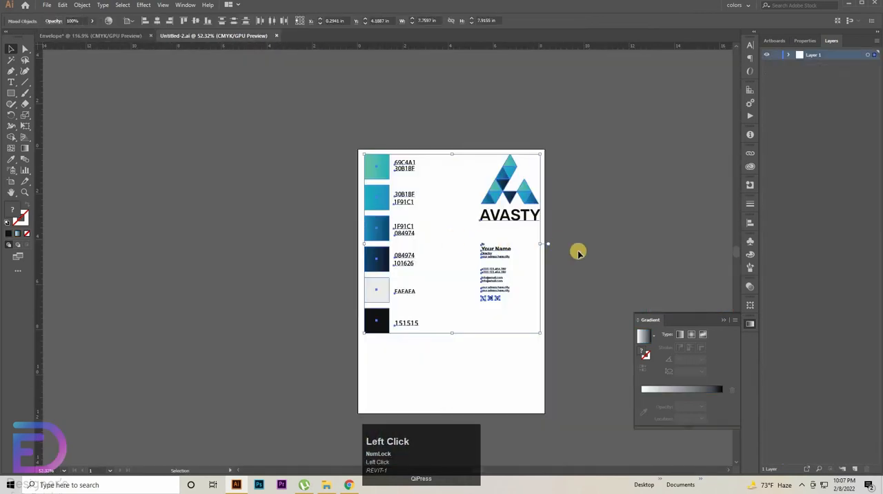
pyautogui.click(107, 36)
pyautogui.moveTo(360, 198); pyautogui.dragTo(167, 153)
pyautogui.moveTo(656, 192); pyautogui.dragTo(546, 201)
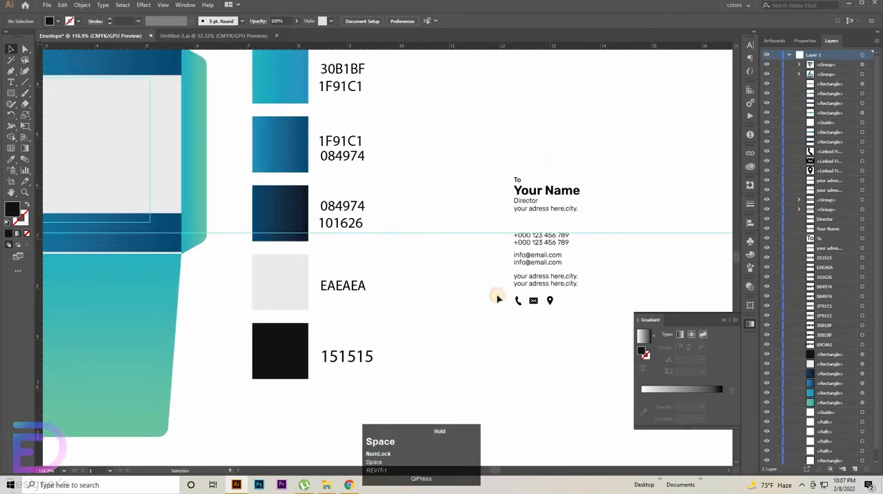
# Step: Try to move the contact text and icons onto the envelope's lower flap and bring them to the front
pyautogui.moveTo(498, 299); pyautogui.dragTo(625, 167)
pyautogui.moveTo(561, 238); pyautogui.dragTo(112, 263)
pyautogui.moveTo(109, 268); pyautogui.dragTo(360, 267)
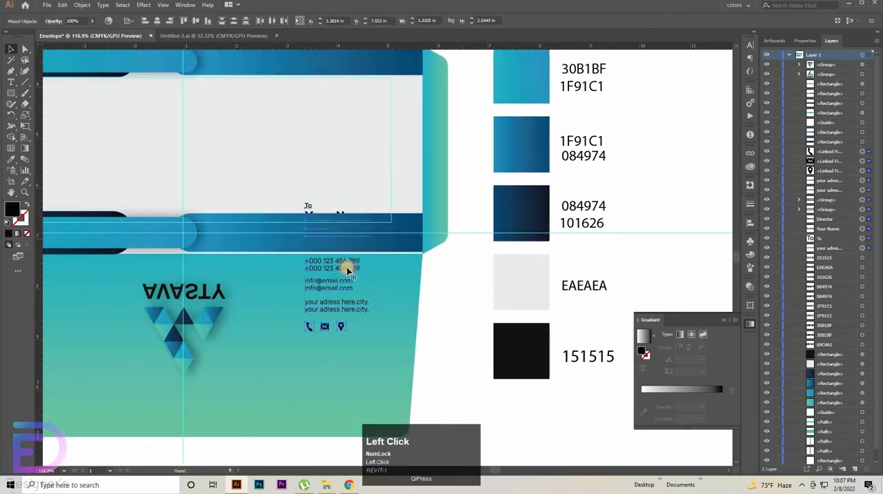
pyautogui.rightClick(347, 268)
pyautogui.click(373, 357)
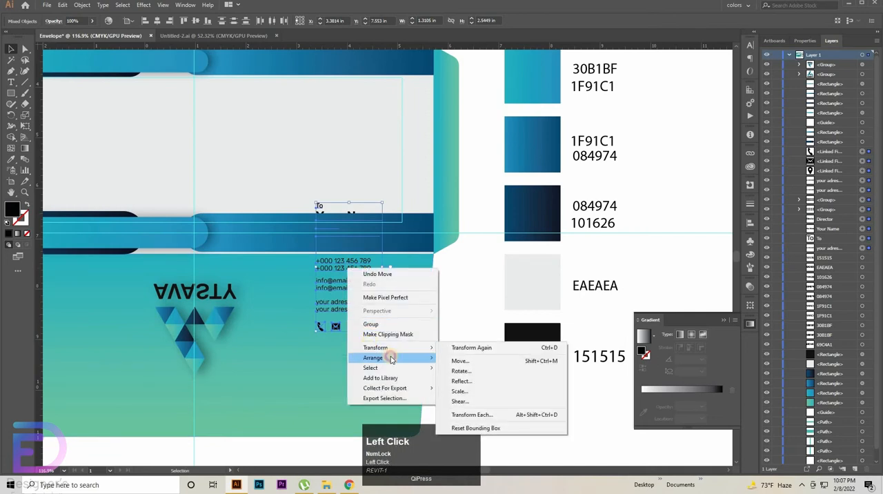
pyautogui.click(457, 357)
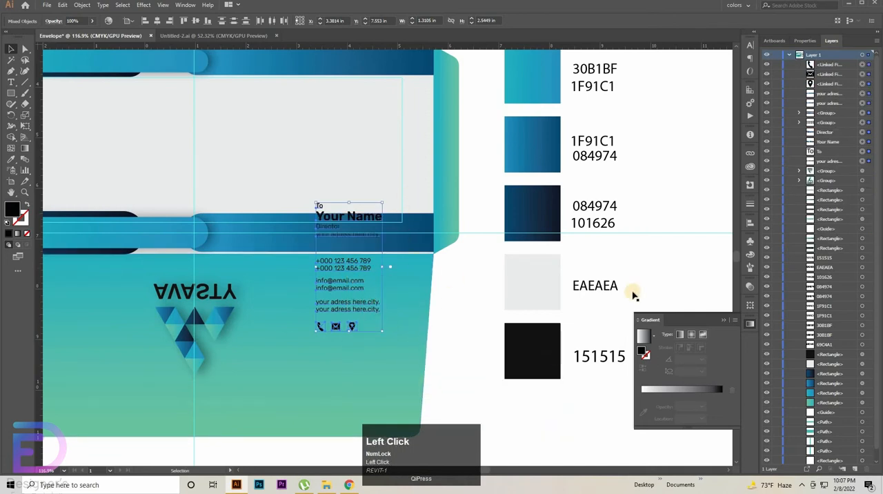
pyautogui.hotkey('ctrl', 'z')
pyautogui.hotkey('ctrl', 'z')
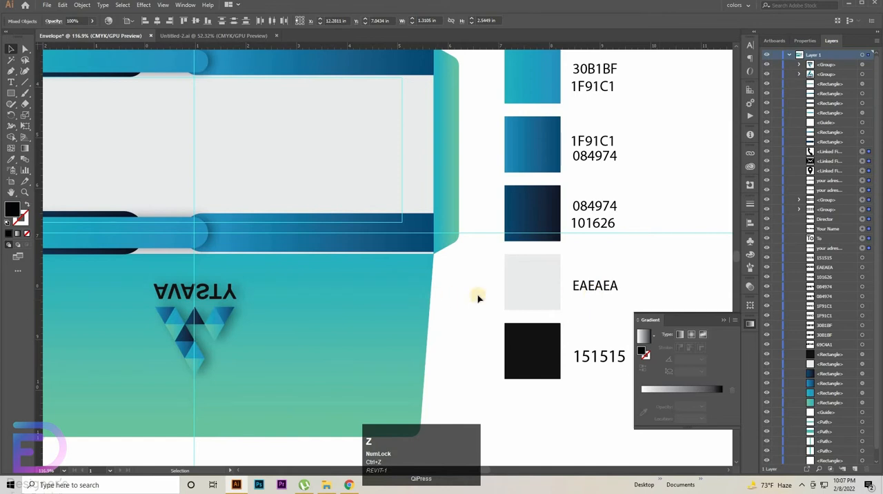
# Step: Move the contact block beside the colour swatches and place the To, Your Name, Director and first address lines on the front panel's upper right
pyautogui.press('space')
pyautogui.moveTo(565, 301); pyautogui.dragTo(406, 356)
pyautogui.moveTo(680, 230); pyautogui.dragTo(504, 253)
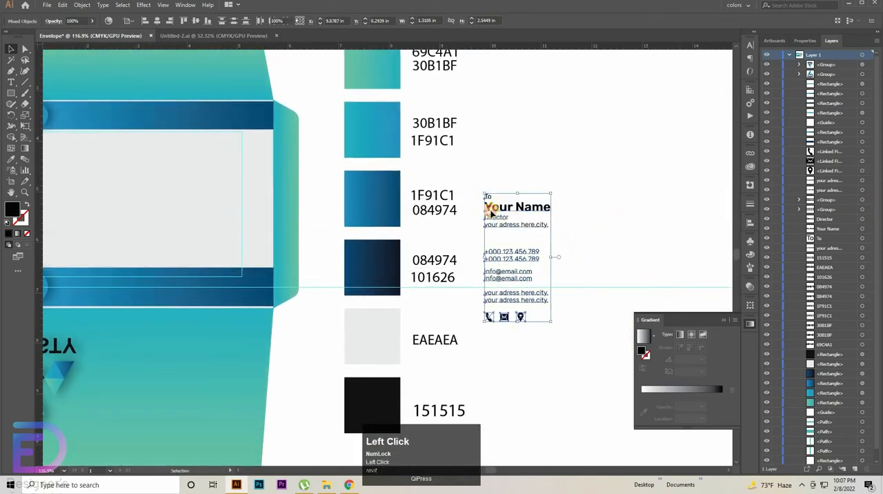
pyautogui.moveTo(578, 161); pyautogui.dragTo(423, 166)
pyautogui.press('space')
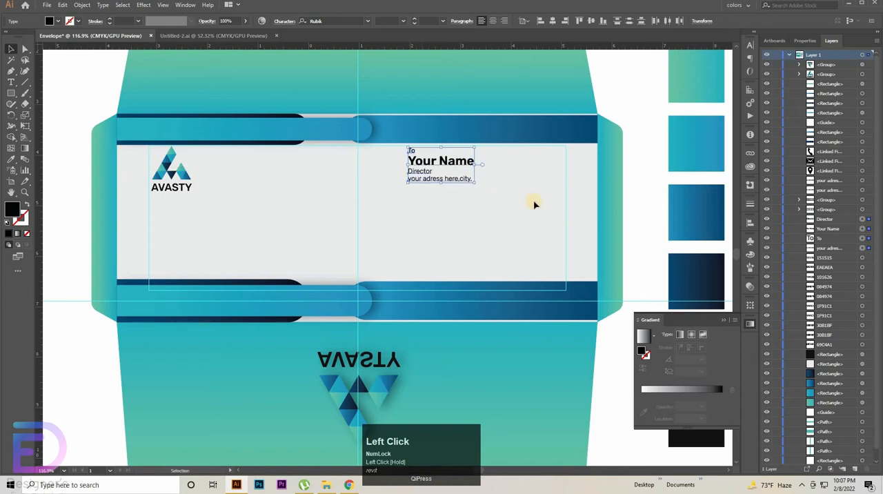
pyautogui.hotkey('shift', 'Left')
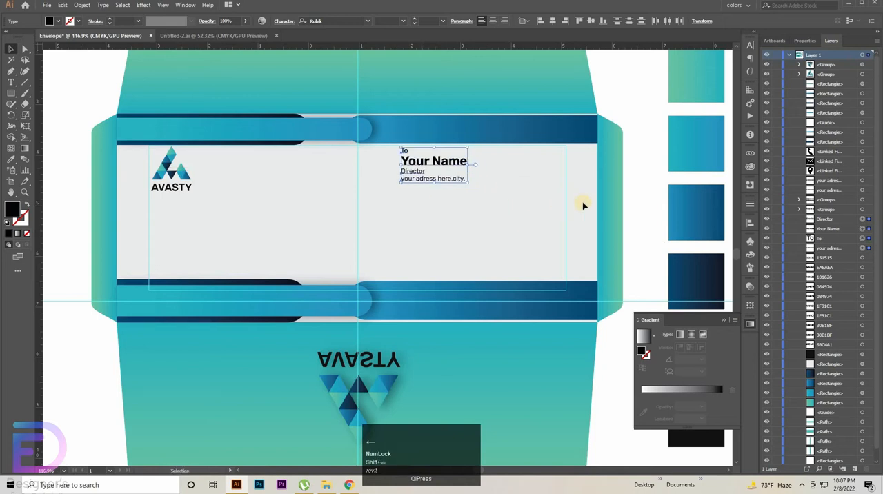
# Step: Examine the font, weight and size settings of the To, Your Name, Director and address lines on the front panel
pyautogui.click(415, 161)
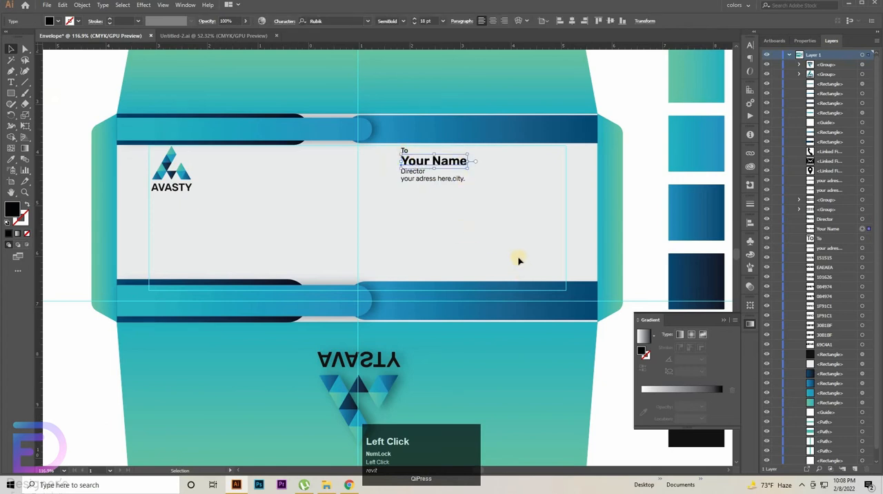
pyautogui.moveTo(437, 235); pyautogui.dragTo(583, 244)
pyautogui.moveTo(507, 180); pyautogui.dragTo(517, 365)
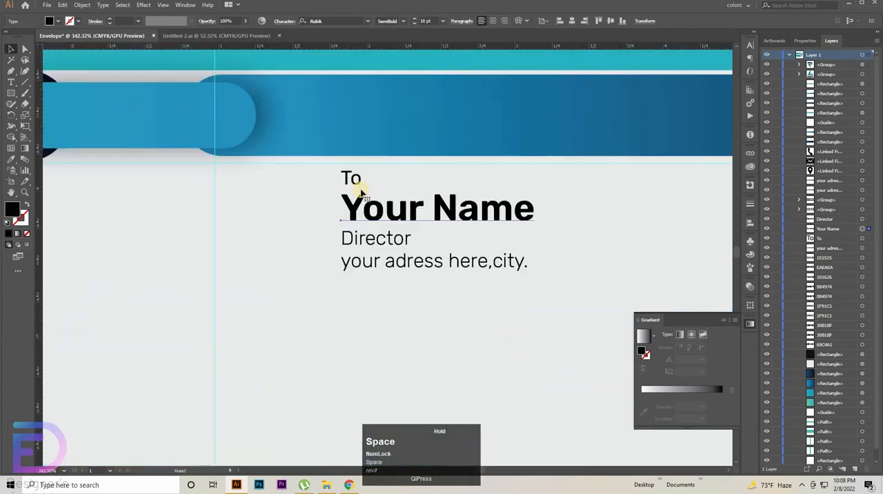
pyautogui.click(352, 179)
pyautogui.click(749, 45)
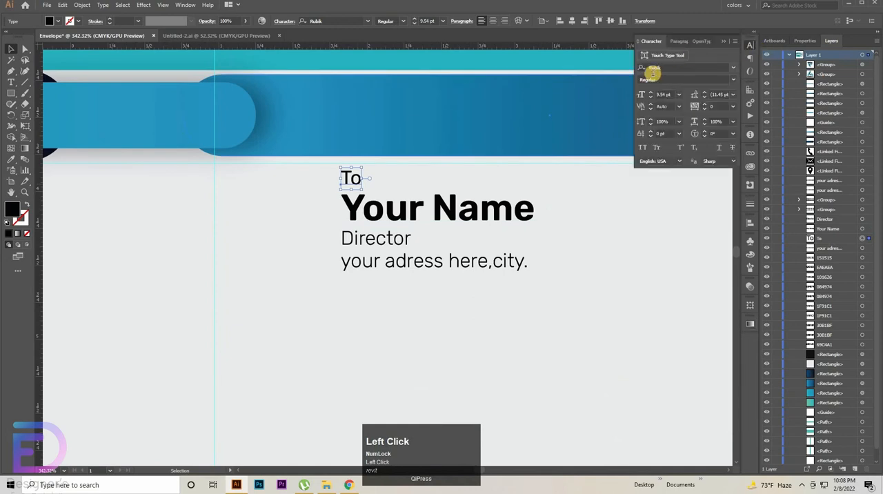
pyautogui.click(663, 133)
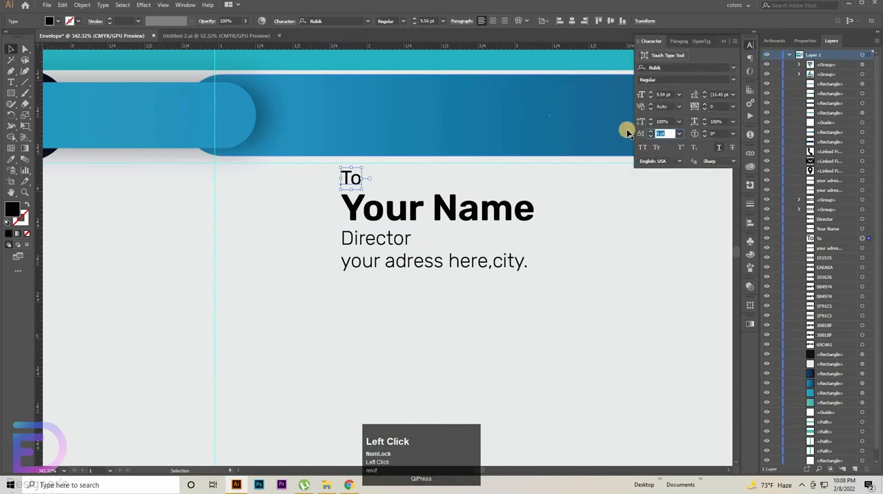
pyautogui.click(412, 208)
pyautogui.click(387, 240)
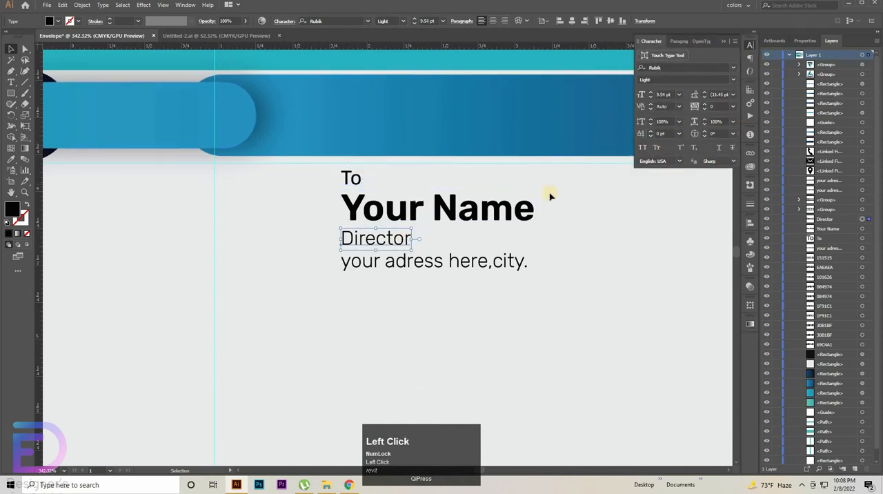
pyautogui.click(433, 262)
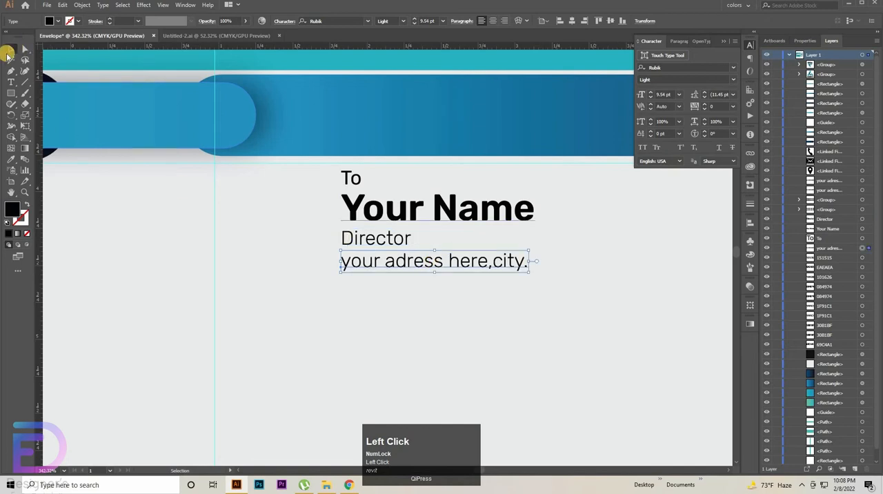
# Step: Move the phone icon from below the contact text to the right of the two phone-number lines
pyautogui.hotkey('ctrl', 'space')
pyautogui.moveTo(490, 210); pyautogui.dragTo(349, 228)
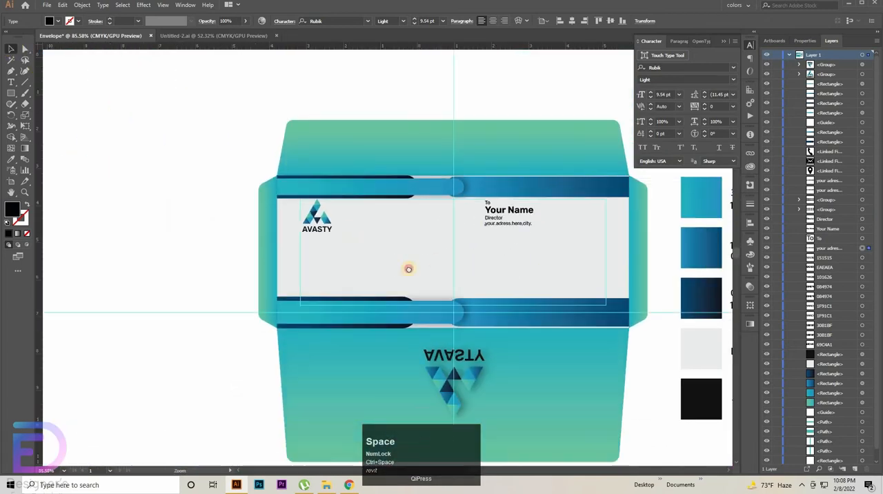
pyautogui.moveTo(408, 269); pyautogui.dragTo(153, 261)
pyautogui.moveTo(253, 191); pyautogui.dragTo(188, 115)
pyautogui.click(528, 207)
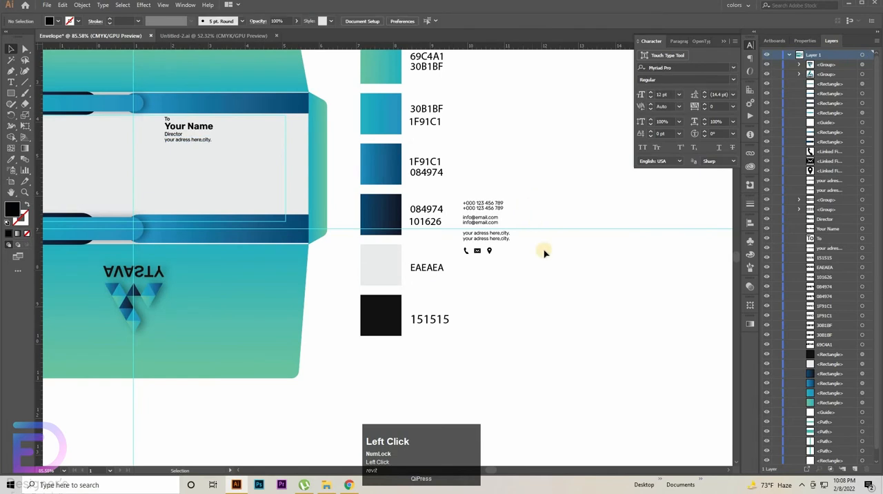
pyautogui.moveTo(517, 287); pyautogui.dragTo(605, 284)
pyautogui.moveTo(532, 175); pyautogui.dragTo(482, 334)
pyautogui.moveTo(428, 267); pyautogui.dragTo(426, 268)
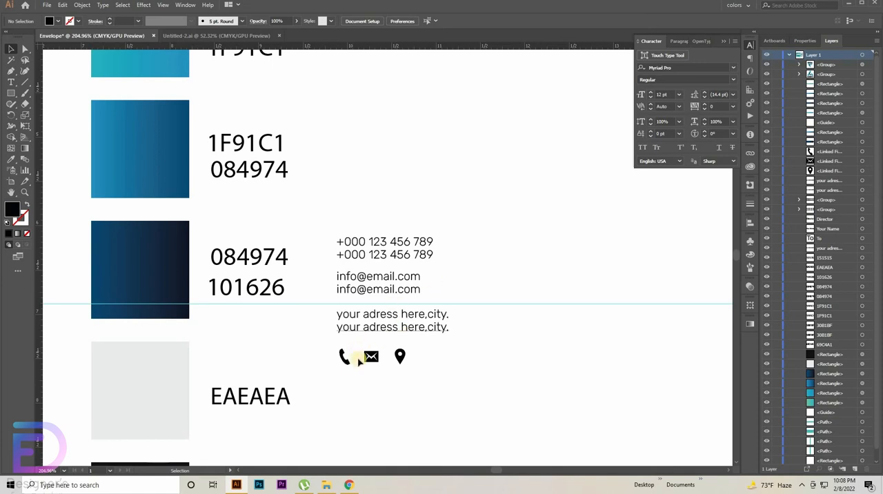
pyautogui.moveTo(350, 364); pyautogui.dragTo(496, 260)
pyautogui.hotkey('ctrl', 'z')
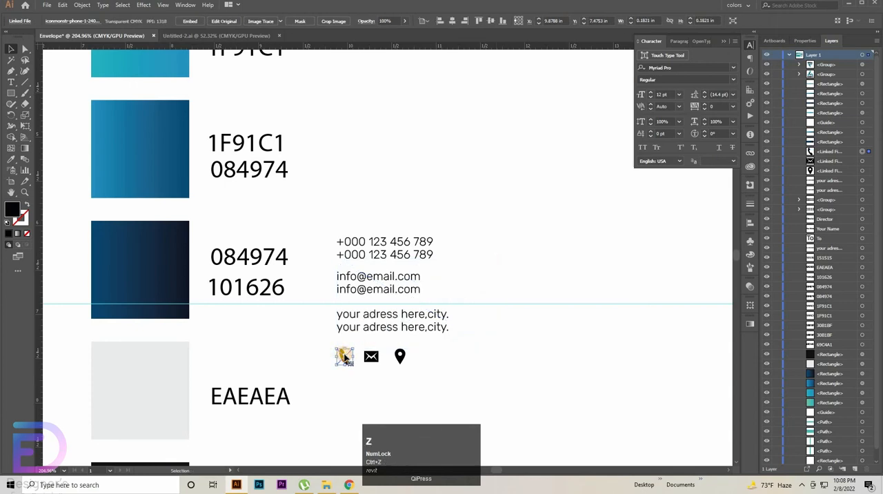
pyautogui.moveTo(344, 357); pyautogui.dragTo(457, 247)
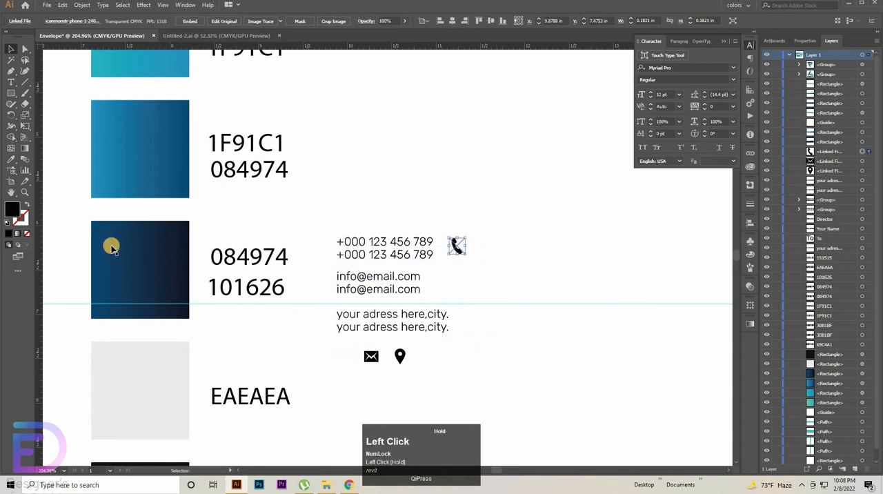
# Step: Align the phone icon to a new vertical guide and place the mail and location icons to the right of their text lines
pyautogui.moveTo(349, 294); pyautogui.dragTo(439, 293)
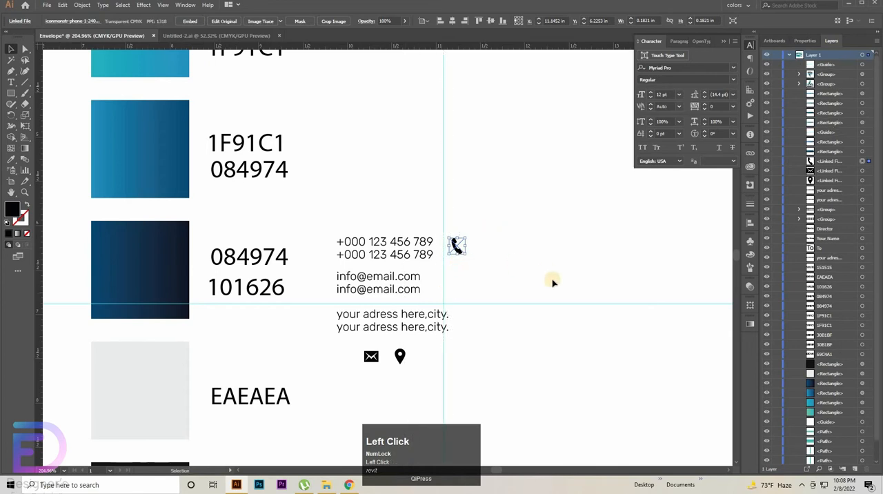
pyautogui.press('Left')
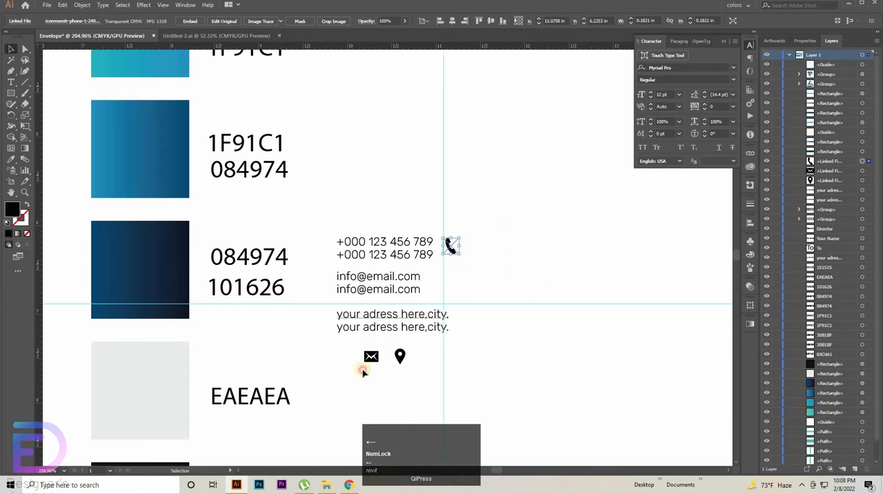
pyautogui.moveTo(370, 357); pyautogui.dragTo(357, 373)
pyautogui.moveTo(462, 325); pyautogui.dragTo(453, 281)
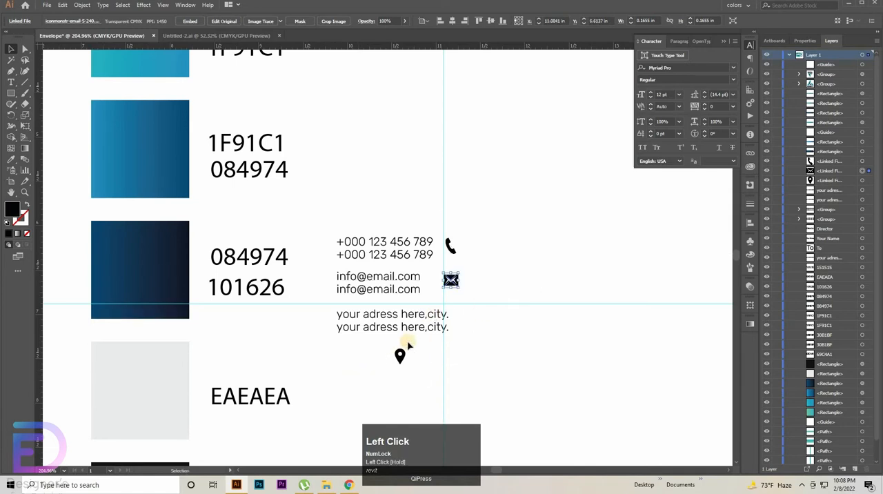
pyautogui.moveTo(400, 354); pyautogui.dragTo(464, 317)
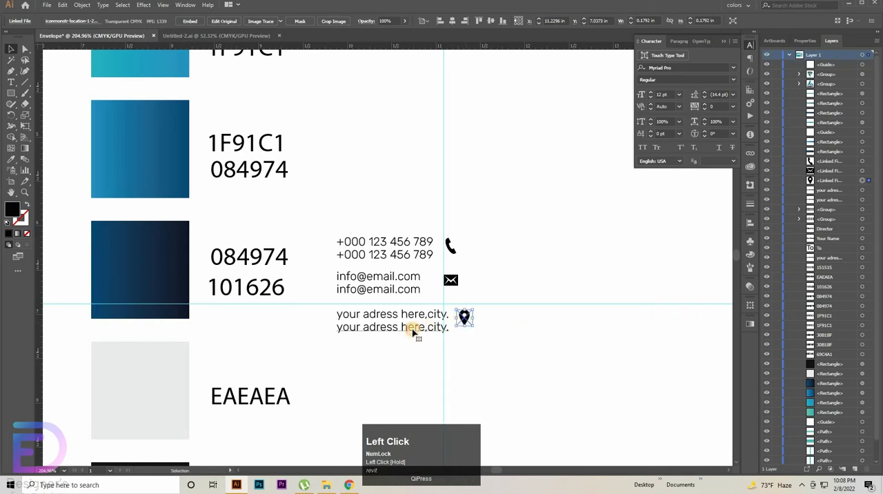
# Step: Nudge the phone-number group slightly left and add a vertical guide along its right edge
pyautogui.click(414, 332)
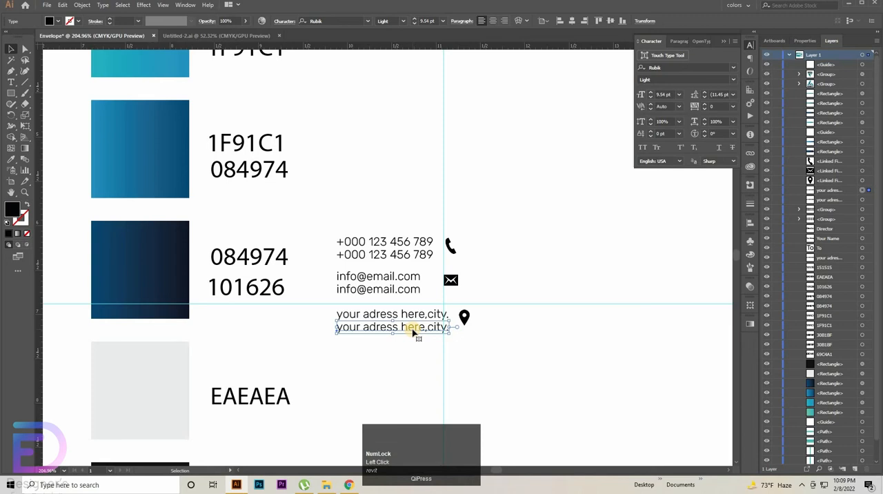
pyautogui.click(430, 257)
pyautogui.press('Left')
pyautogui.press('Left')
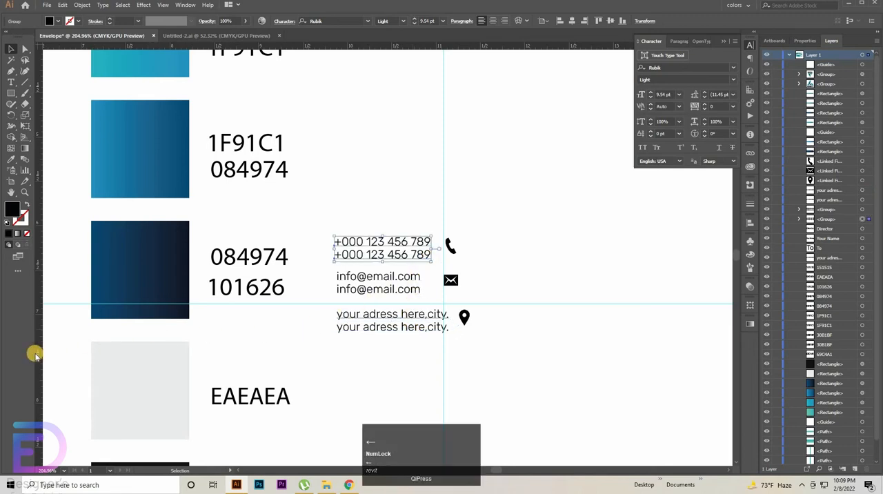
pyautogui.click(429, 323)
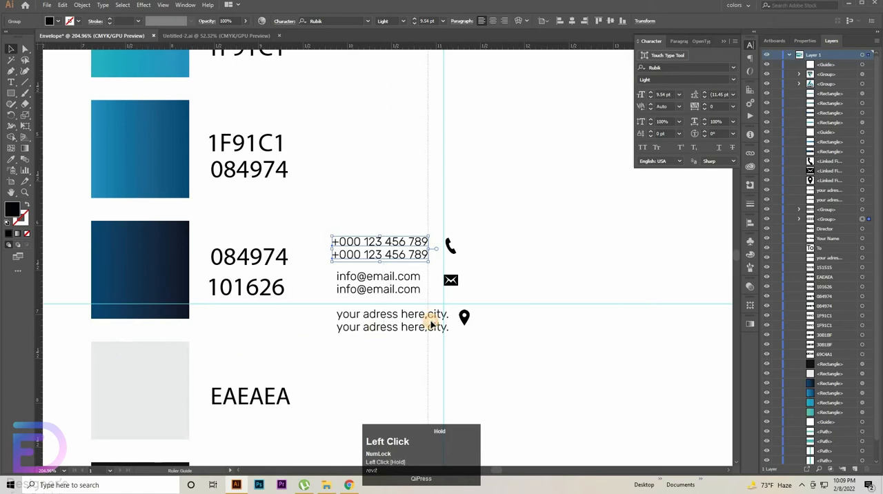
pyautogui.moveTo(431, 322); pyautogui.dragTo(420, 324)
# Step: Nudge the e-mail group right so its right edge aligns with the text guide
pyautogui.click(416, 293)
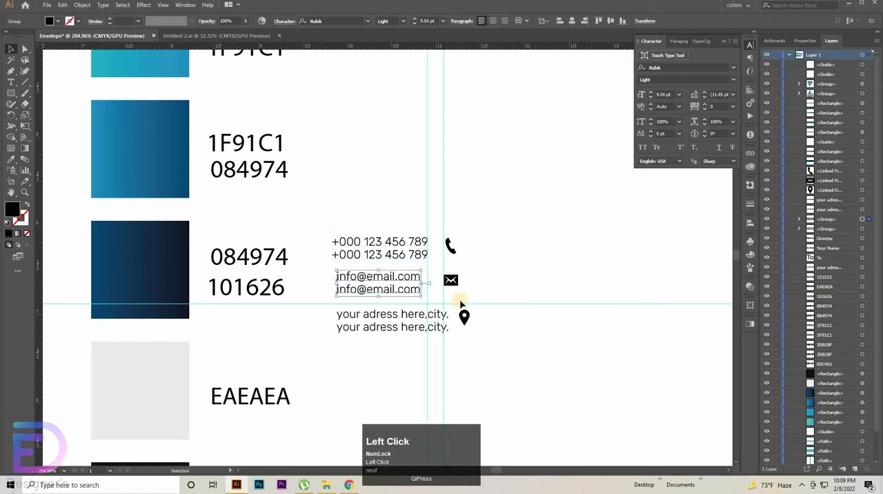
pyautogui.press('Up')
pyautogui.press('Up')
pyautogui.press('Right')
pyautogui.press('Right')
pyautogui.press('Right')
pyautogui.press('Right')
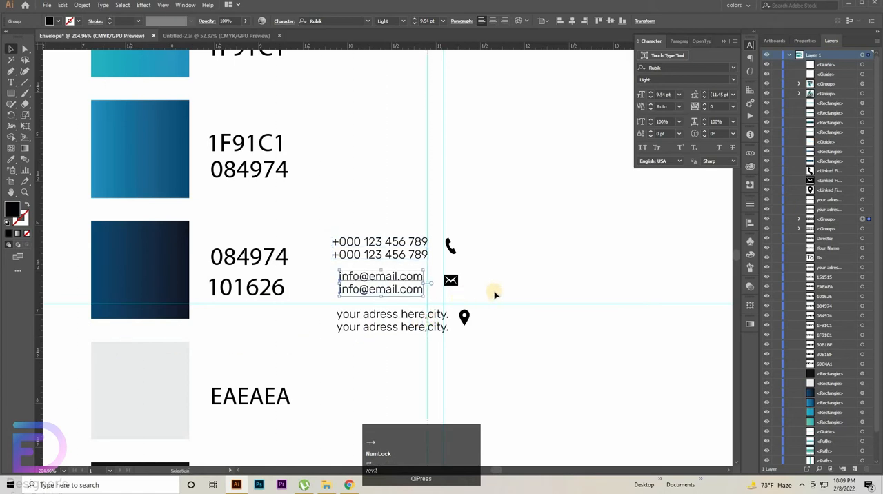
# Step: Shift both address lines left so their right edges align with the text guide
pyautogui.click(402, 314)
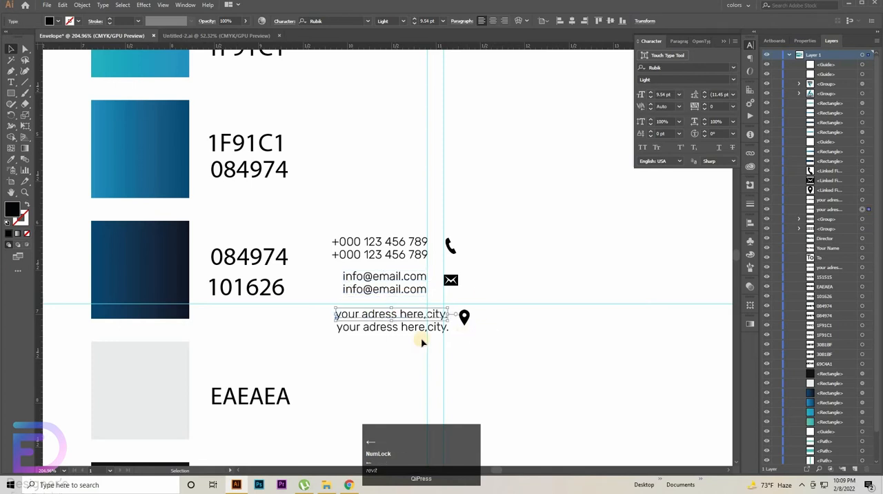
pyautogui.moveTo(312, 358); pyautogui.dragTo(421, 338)
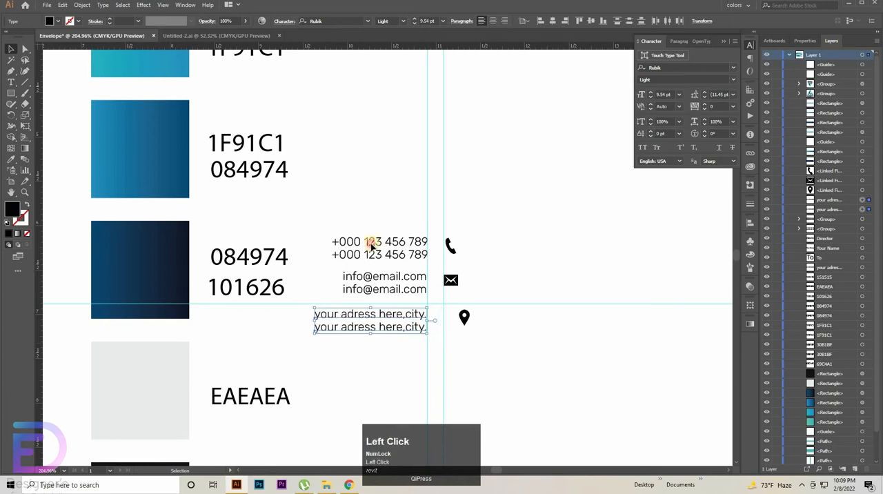
pyautogui.moveTo(401, 214); pyautogui.dragTo(375, 296)
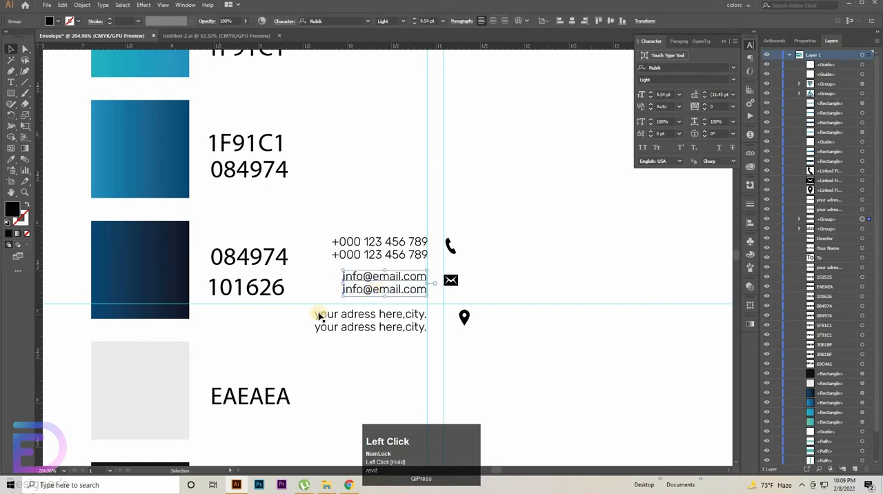
pyautogui.moveTo(308, 315); pyautogui.dragTo(355, 336)
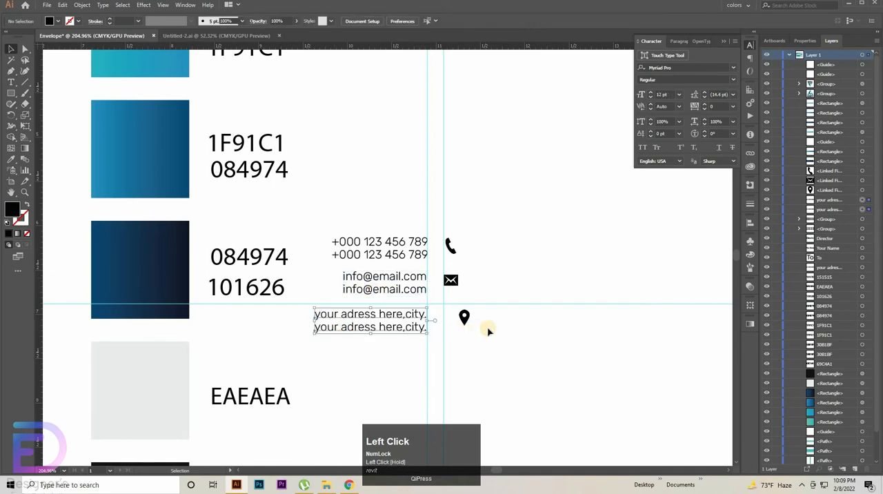
pyautogui.click(536, 352)
pyautogui.moveTo(504, 378); pyautogui.dragTo(555, 373)
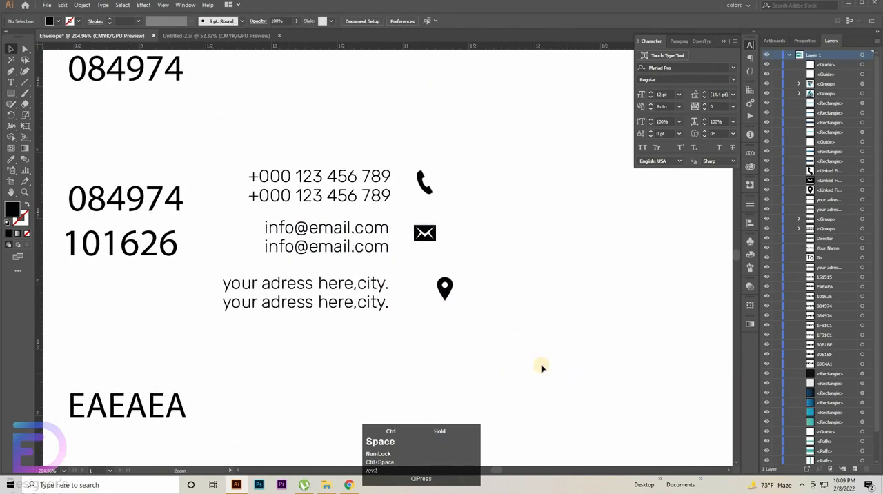
pyautogui.moveTo(476, 359); pyautogui.dragTo(503, 378)
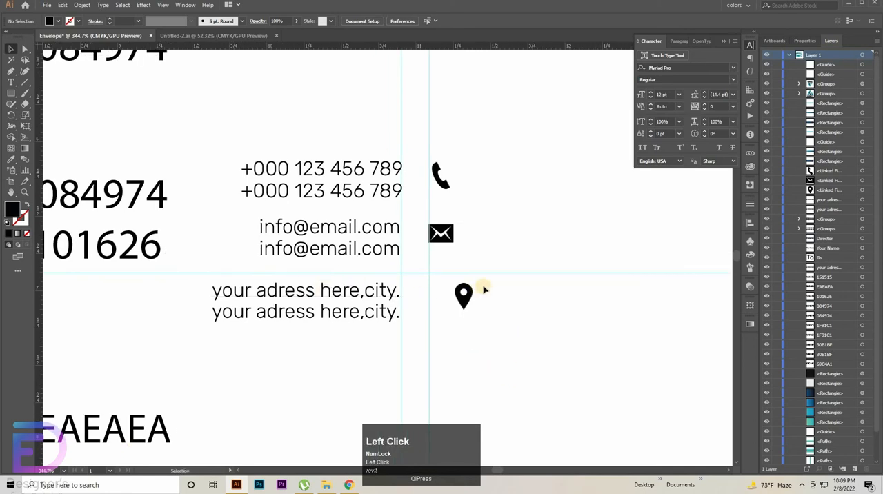
# Step: Move the location icon left so its left edge aligns with the vertical icon guide
pyautogui.moveTo(484, 287); pyautogui.dragTo(474, 293)
pyautogui.press('Right')
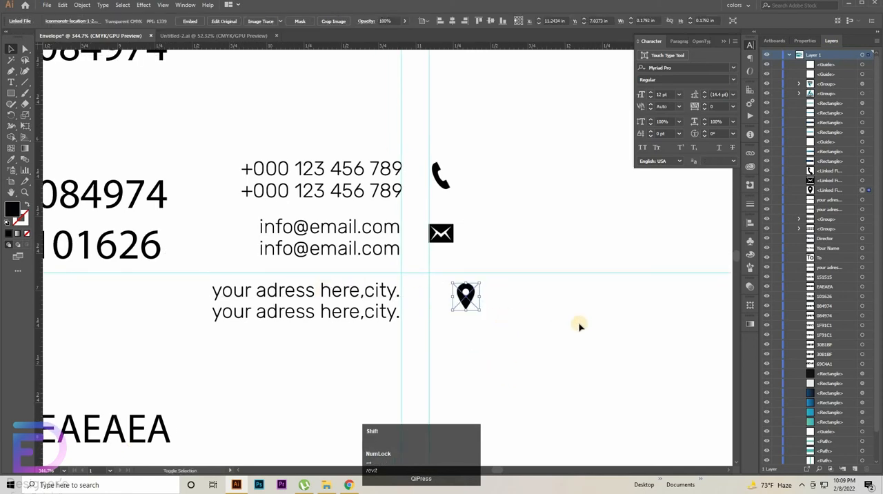
pyautogui.hotkey('shift', 'Left')
pyautogui.hotkey('shift', 'Left')
pyautogui.hotkey('shift', 'Left')
pyautogui.hotkey('shift', 'Right')
pyautogui.press('Right')
pyautogui.press('Right')
pyautogui.press('Right')
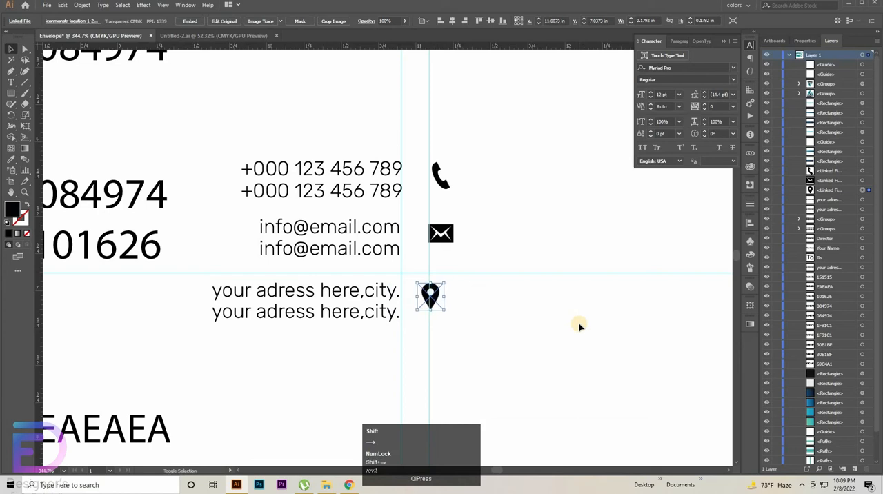
pyautogui.hotkey('shift', 'Right')
pyautogui.hotkey('shift', 'Right')
pyautogui.hotkey('shift', 'Left')
pyautogui.hotkey('shift', 'Left')
pyautogui.press('Right')
pyautogui.press('Right')
pyautogui.press('Right')
pyautogui.press('Right')
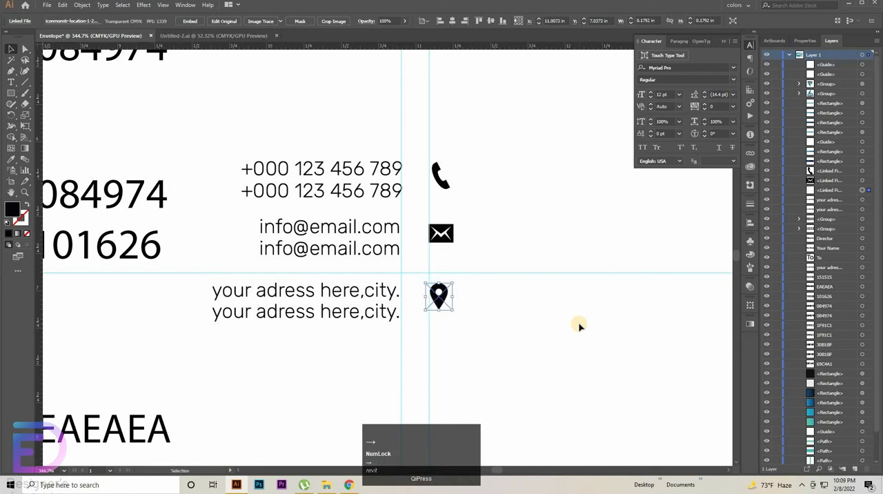
pyautogui.press('Right')
pyautogui.press('Right')
pyautogui.press('Right')
pyautogui.press('Right')
pyautogui.press('Right')
pyautogui.press('Right')
# Step: Add horizontal guides through the vertical centres of the address, e-mail and phone-number text pairs
pyautogui.click(354, 283)
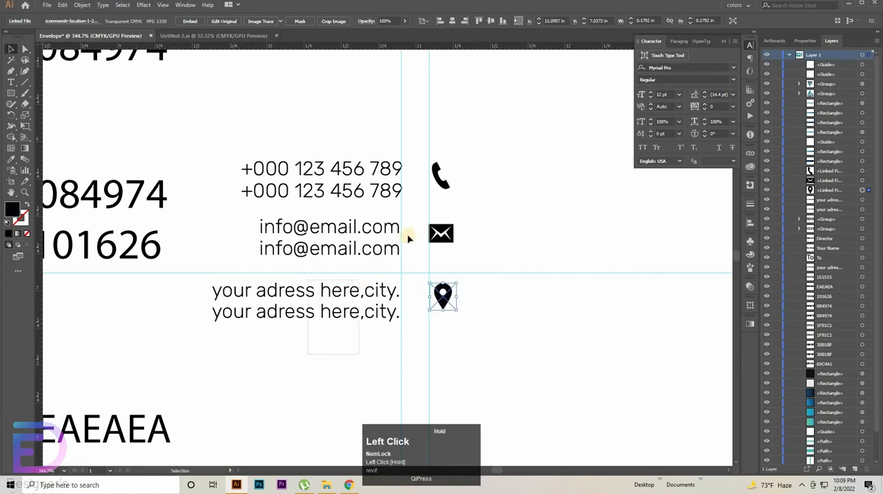
pyautogui.moveTo(543, 198); pyautogui.dragTo(528, 301)
pyautogui.moveTo(406, 243); pyautogui.dragTo(400, 238)
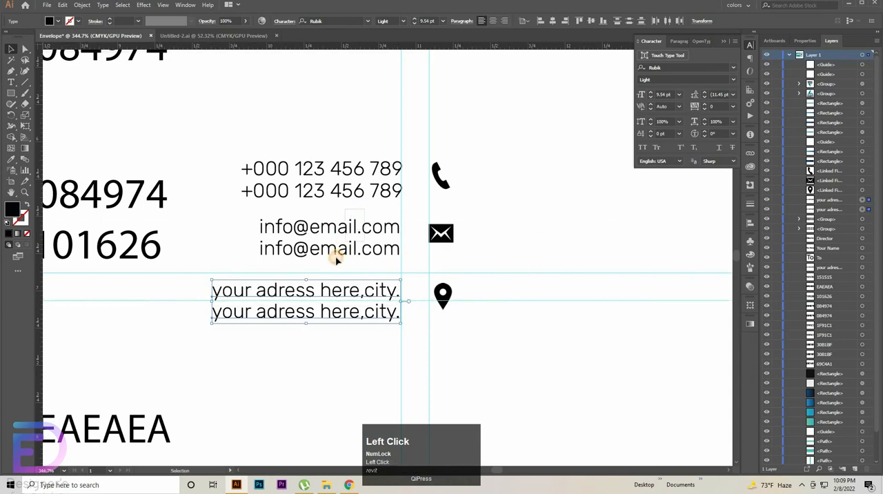
pyautogui.moveTo(539, 86); pyautogui.dragTo(536, 237)
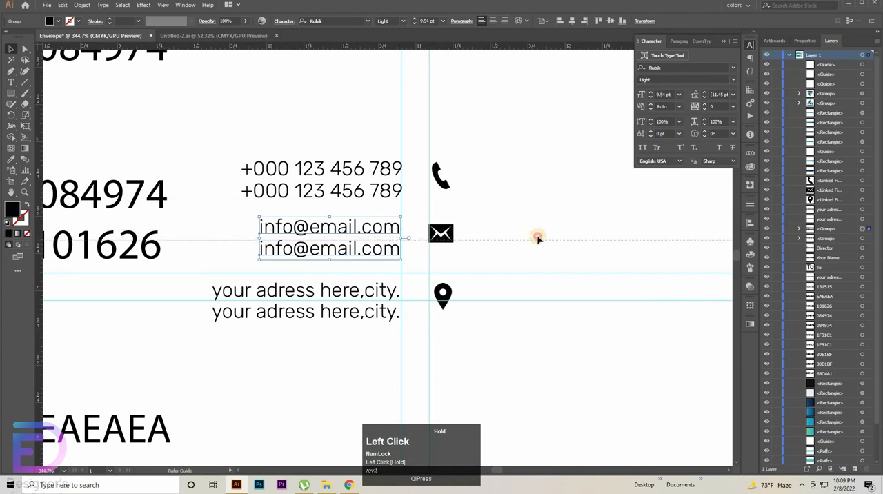
pyautogui.moveTo(360, 126); pyautogui.dragTo(301, 198)
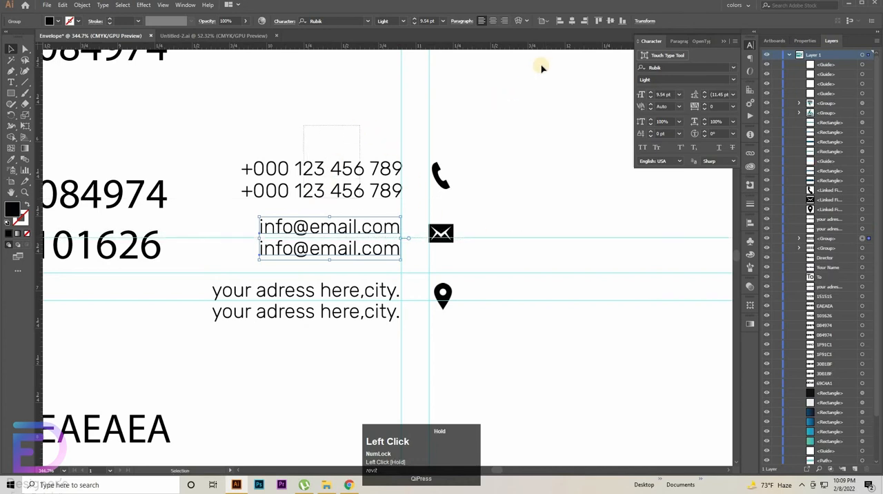
pyautogui.moveTo(561, 47); pyautogui.dragTo(526, 179)
# Step: Nudge the phone, mail and location icons down to centre each on its horizontal guide
pyautogui.click(446, 184)
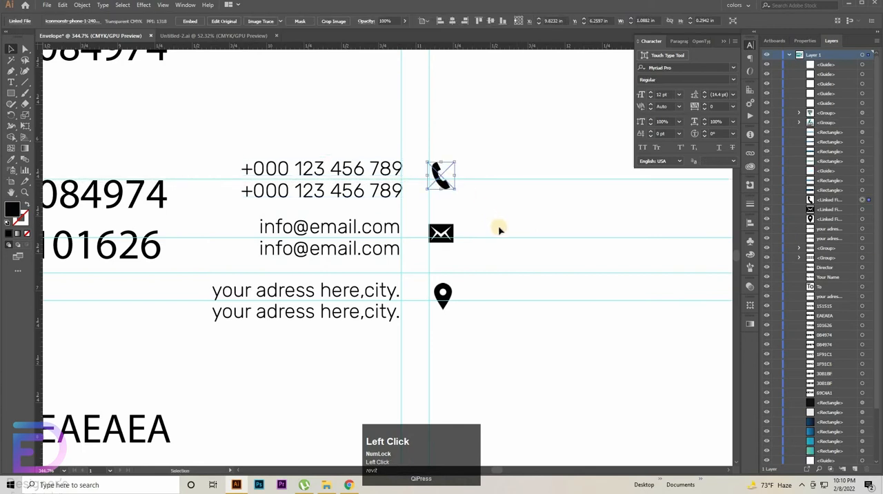
pyautogui.press('Down')
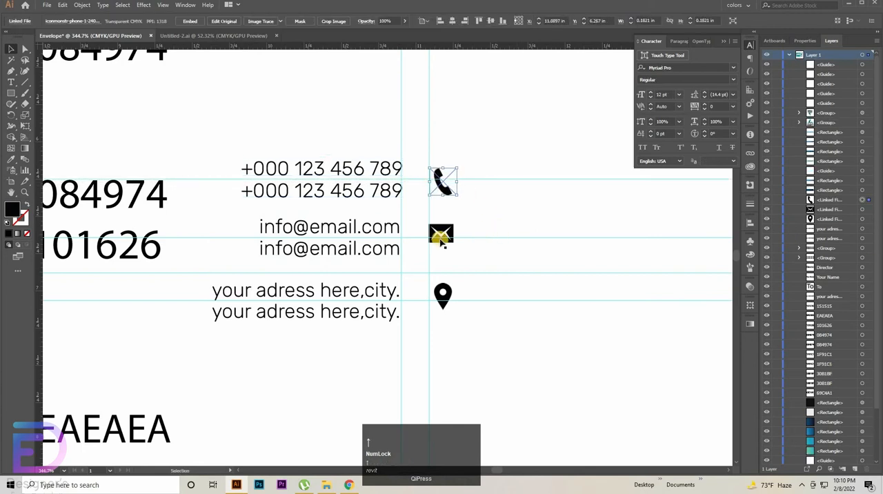
pyautogui.click(444, 235)
pyautogui.press('Down')
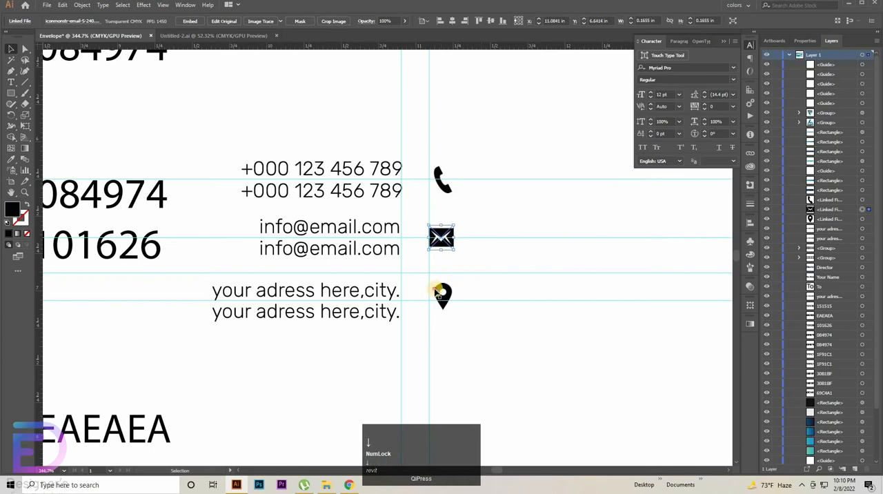
pyautogui.click(442, 295)
pyautogui.press('Down')
pyautogui.click(449, 211)
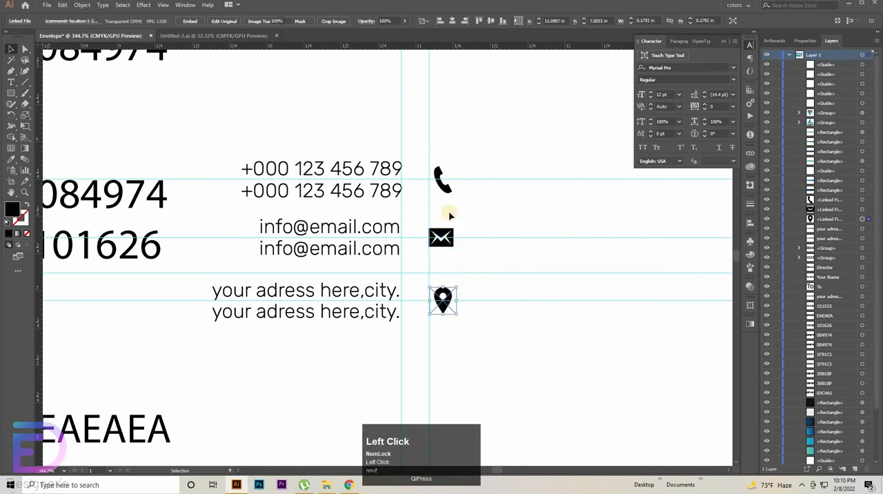
# Step: Nudge all three contact icons together slightly left, closer to their text lines
pyautogui.hotkey('ctrl', 'space')
pyautogui.moveTo(512, 325); pyautogui.dragTo(474, 335)
pyautogui.click(471, 307)
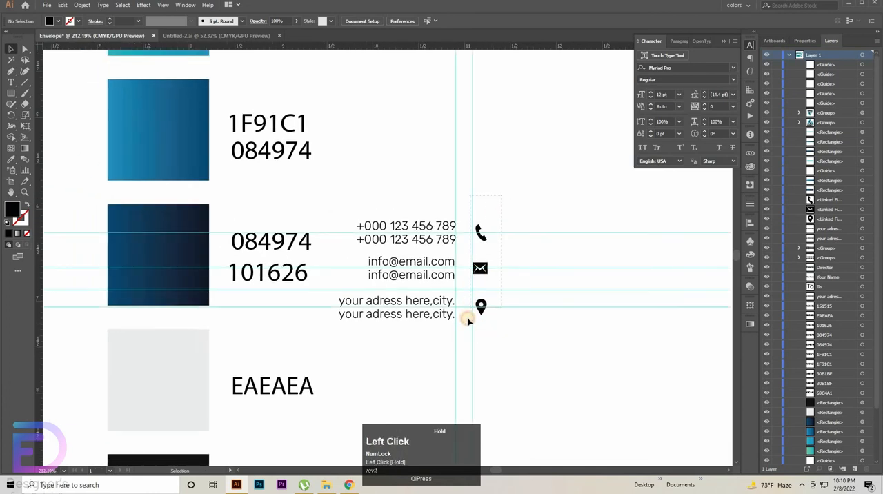
pyautogui.moveTo(538, 348); pyautogui.dragTo(564, 340)
pyautogui.press('Left')
pyautogui.press('Left')
pyautogui.press('Left')
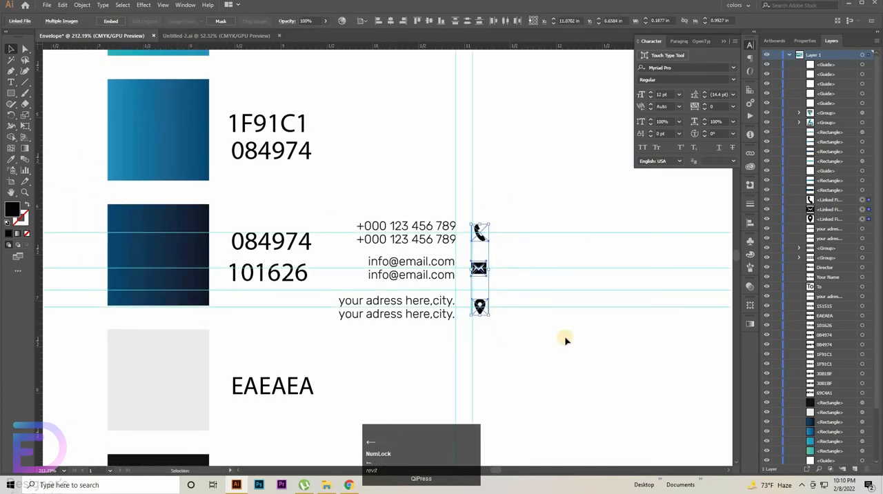
# Step: Move the phone numbers with their icon onto the envelope's grey panel, starting at the left margin guide below the logo
pyautogui.click(522, 197)
pyautogui.moveTo(508, 182); pyautogui.dragTo(353, 337)
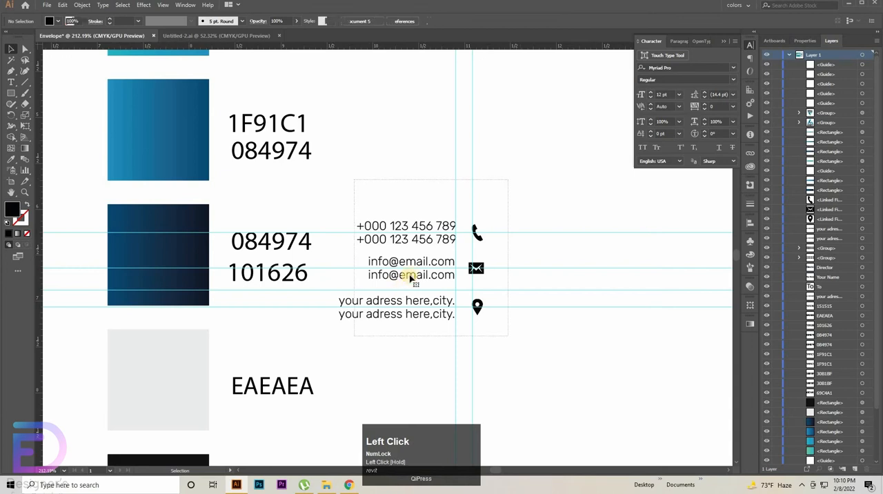
pyautogui.moveTo(516, 301); pyautogui.dragTo(349, 349)
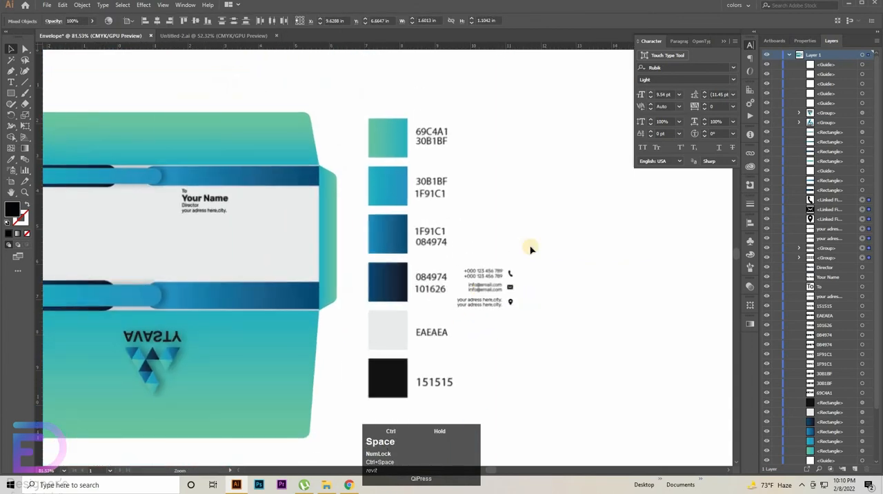
pyautogui.moveTo(525, 247); pyautogui.dragTo(486, 276)
pyautogui.moveTo(487, 274); pyautogui.dragTo(77, 263)
pyautogui.moveTo(160, 259); pyautogui.dragTo(361, 248)
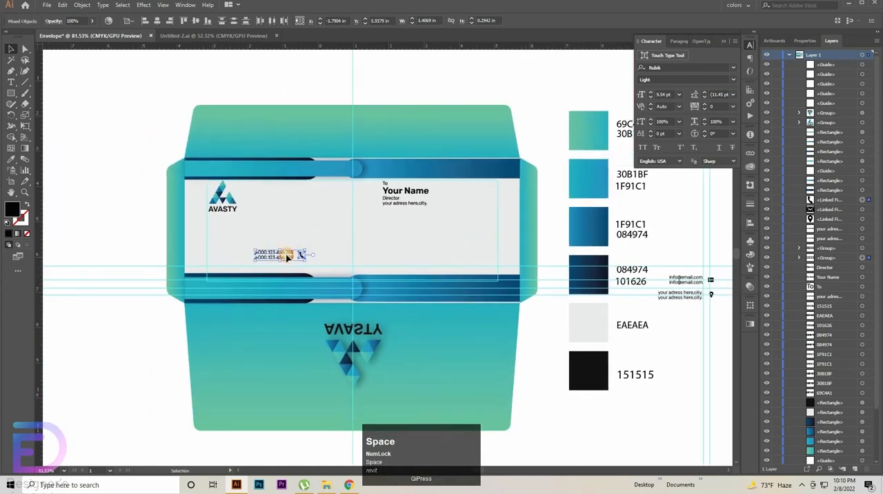
pyautogui.moveTo(288, 258); pyautogui.dragTo(241, 260)
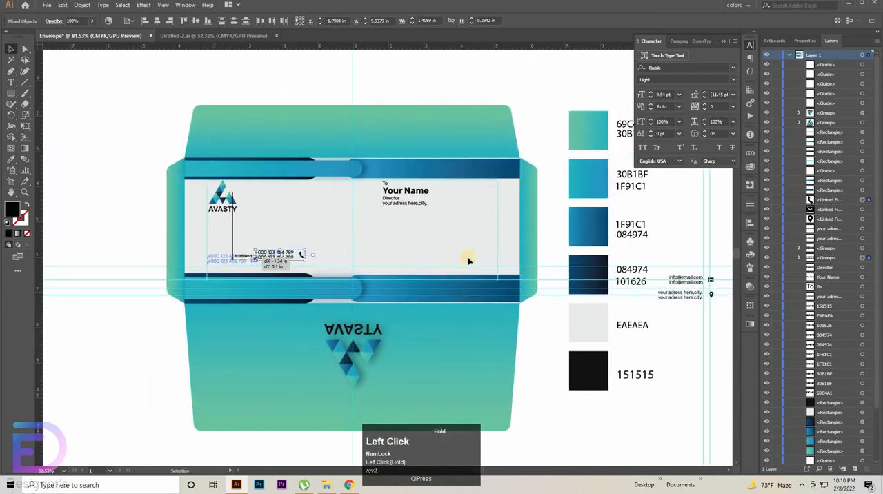
# Step: Move the e-mail lines and the address lines, each with its icon, onto the envelope's grey panel beside the phone numbers
pyautogui.moveTo(556, 258); pyautogui.dragTo(330, 273)
pyautogui.moveTo(512, 278); pyautogui.dragTo(84, 264)
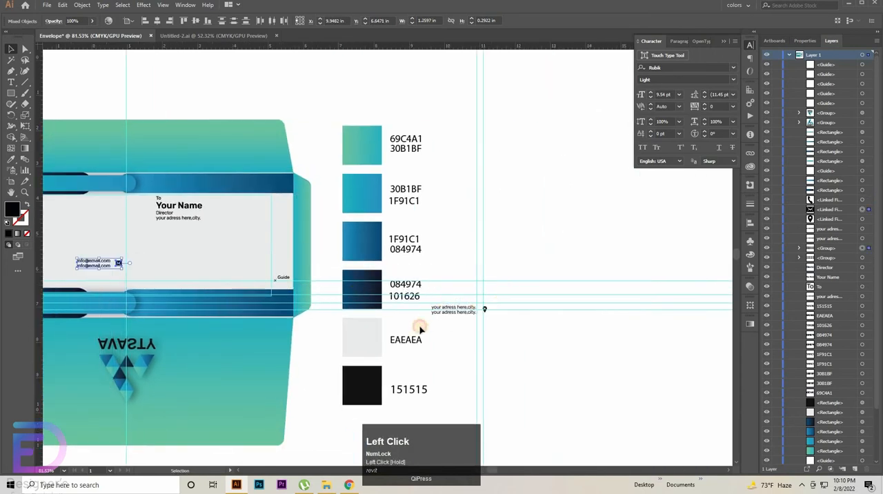
pyautogui.moveTo(449, 309); pyautogui.dragTo(195, 272)
pyautogui.moveTo(188, 313); pyautogui.dragTo(412, 318)
# Step: Move the phone numbers and their icon down to just above the envelope's lower gradient bar
pyautogui.moveTo(269, 238); pyautogui.dragTo(179, 260)
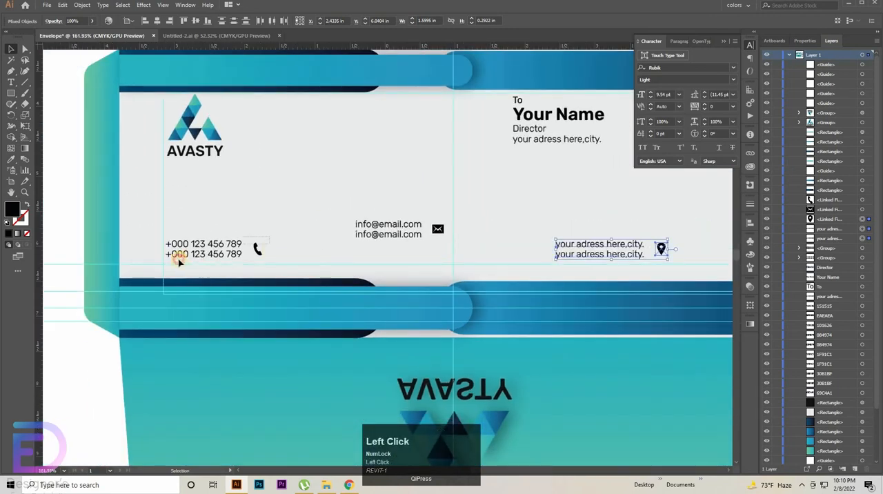
pyautogui.moveTo(307, 286); pyautogui.dragTo(308, 287)
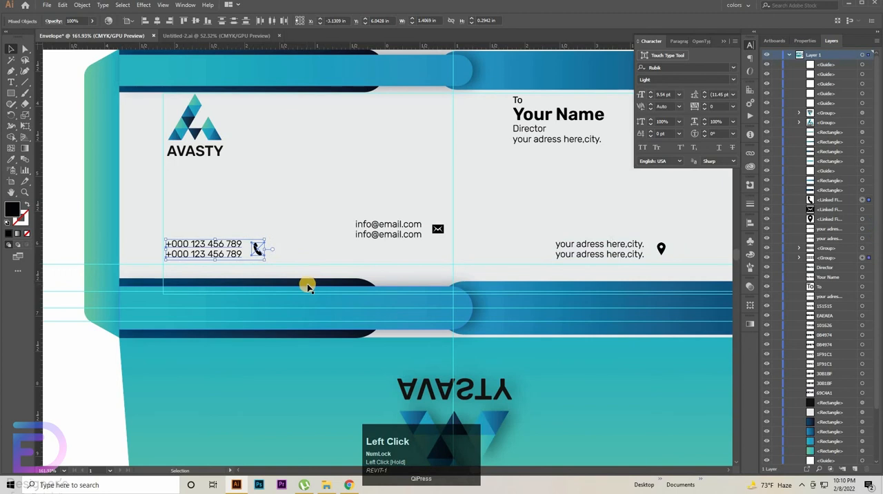
pyautogui.press('shift')
pyautogui.hotkey('shift', 'Down')
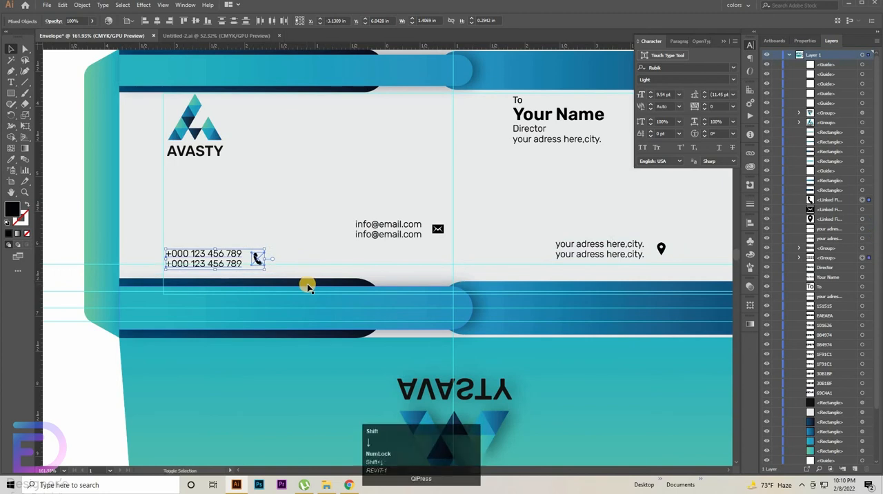
pyautogui.press('Down')
pyautogui.press('Down')
pyautogui.press('Down')
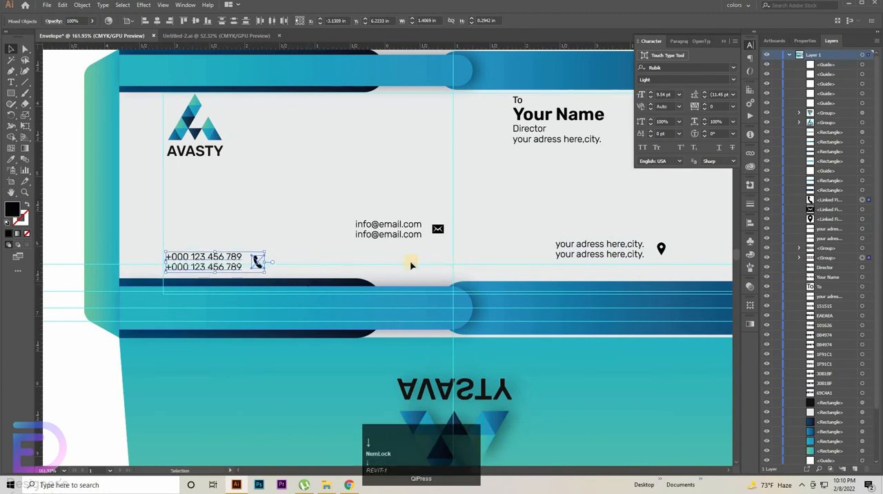
# Step: Unlock the guides and lower the topmost of the full-width horizontal guides to the base of the second phone-number line
pyautogui.click(347, 264)
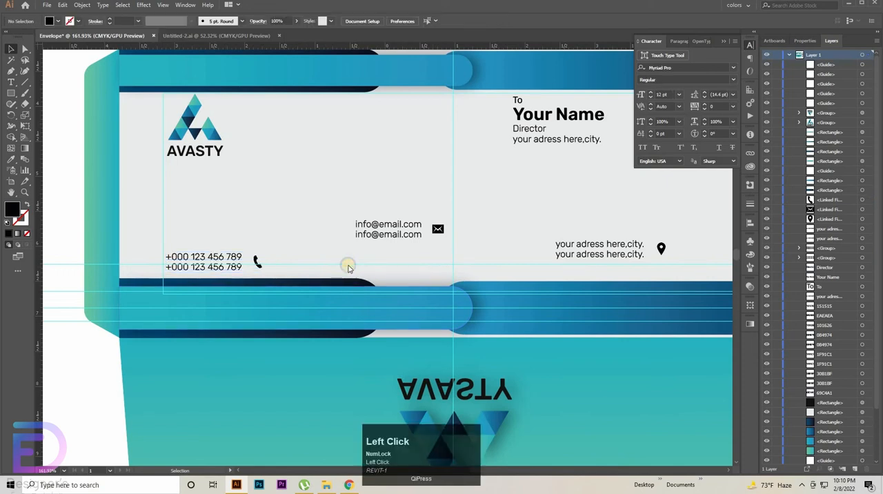
pyautogui.rightClick(349, 265)
pyautogui.click(425, 272)
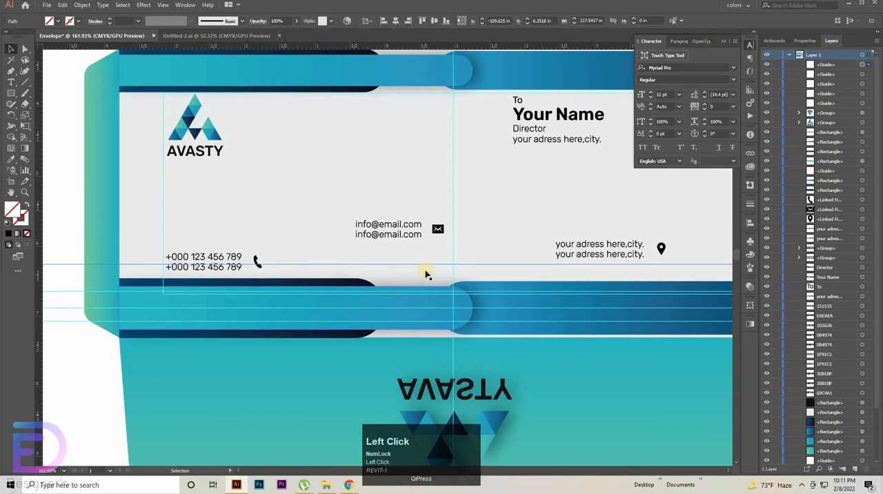
pyautogui.press('Down')
pyautogui.press('Down')
pyautogui.press('Down')
pyautogui.press('Down')
pyautogui.press('Down')
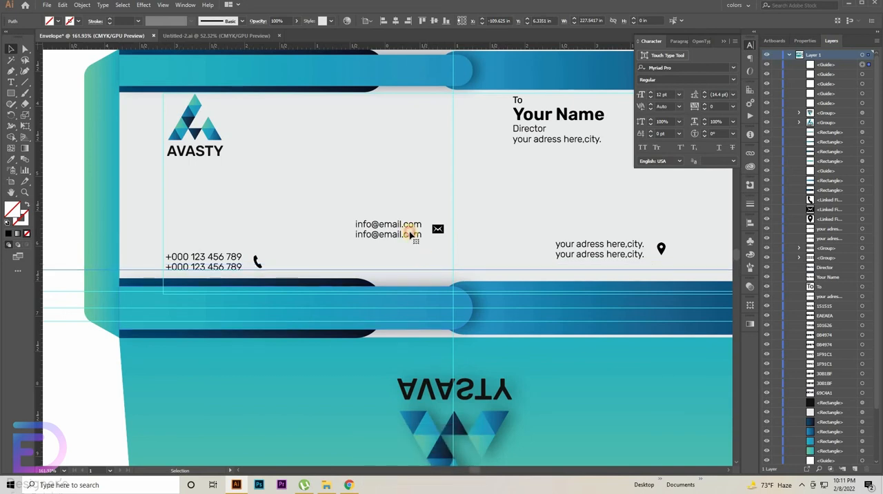
# Step: Move the e-mail lines and mail icon left and down to line up with the phone-number row
pyautogui.click(387, 236)
pyautogui.moveTo(441, 250); pyautogui.dragTo(471, 253)
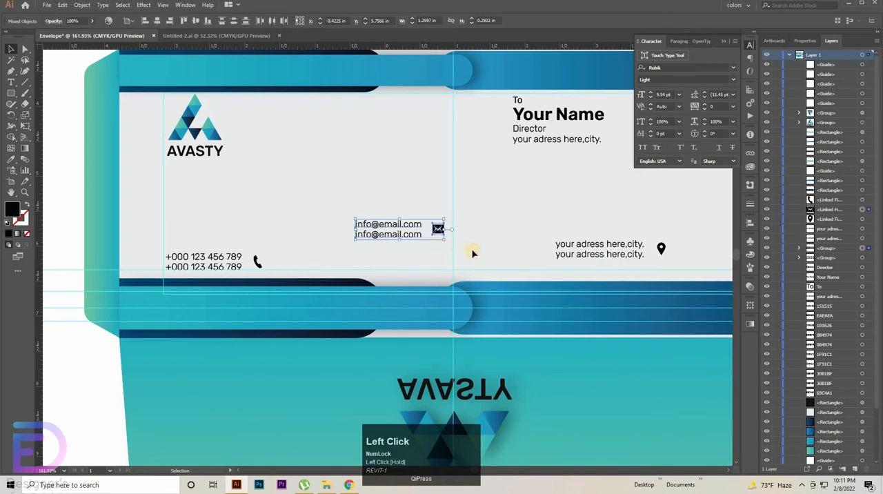
pyautogui.press('Down')
pyautogui.press('Down')
pyautogui.press('Down')
pyautogui.press('Down')
pyautogui.press('Down')
pyautogui.press('Down')
pyautogui.press('Down')
pyautogui.press('Down')
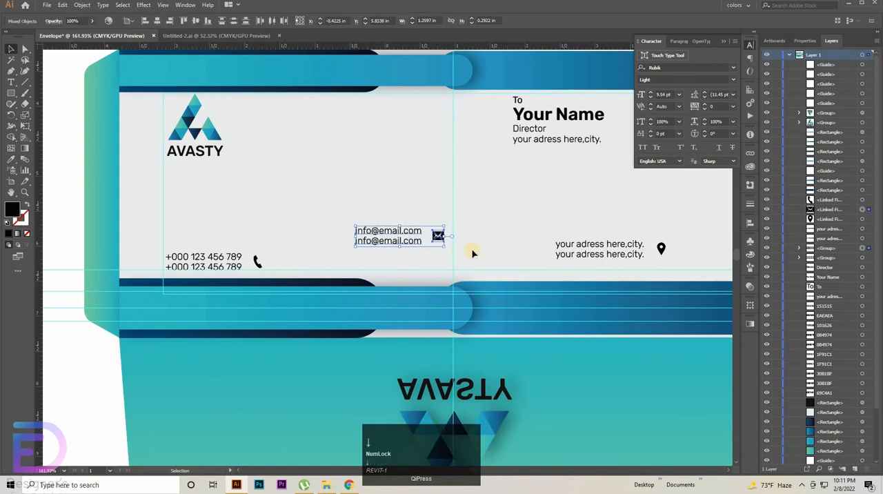
pyautogui.hotkey('shift', 'Left')
pyautogui.hotkey('shift', 'Left')
pyautogui.hotkey('shift', 'Down')
pyautogui.hotkey('shift', 'Down')
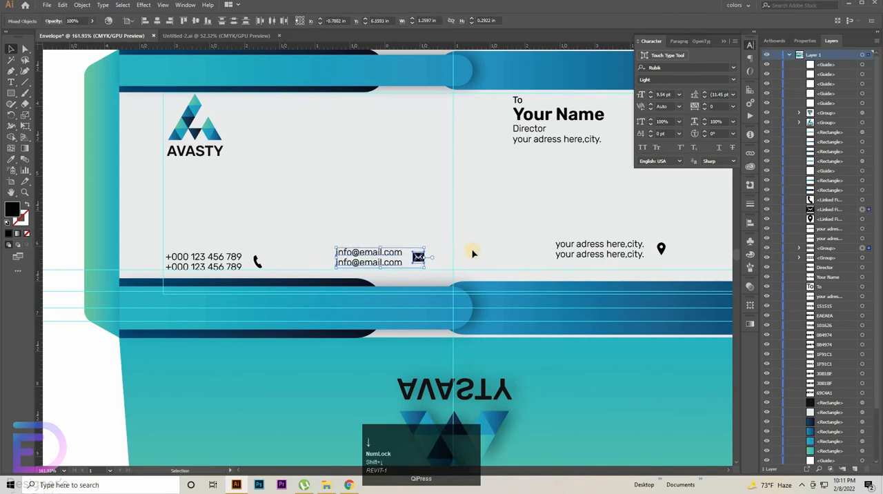
pyautogui.press('Left')
pyautogui.press('Down')
pyautogui.press('Down')
pyautogui.press('Down')
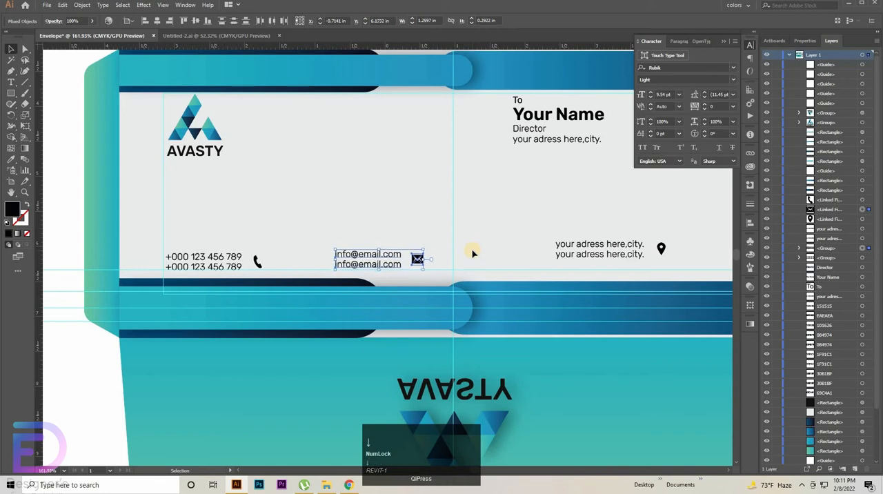
pyautogui.press('Down')
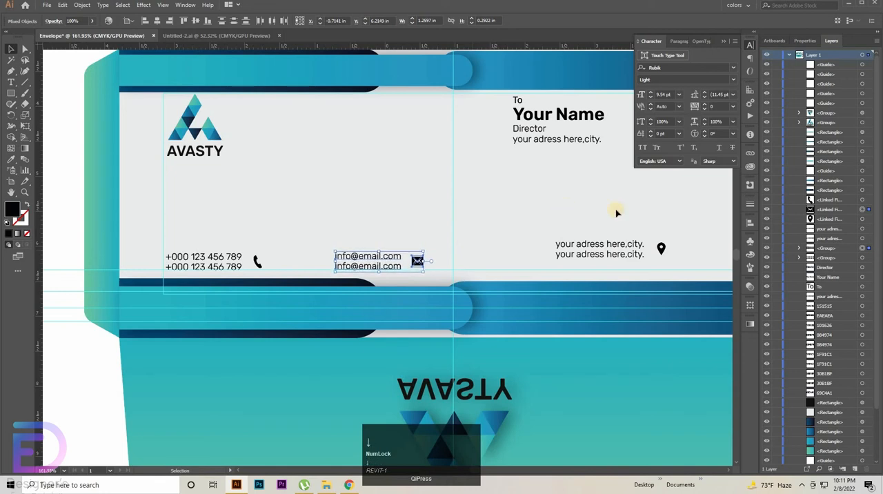
# Step: Move the address lines and location icon left under the recipient text and down to line up with the e-mail row
pyautogui.click(583, 252)
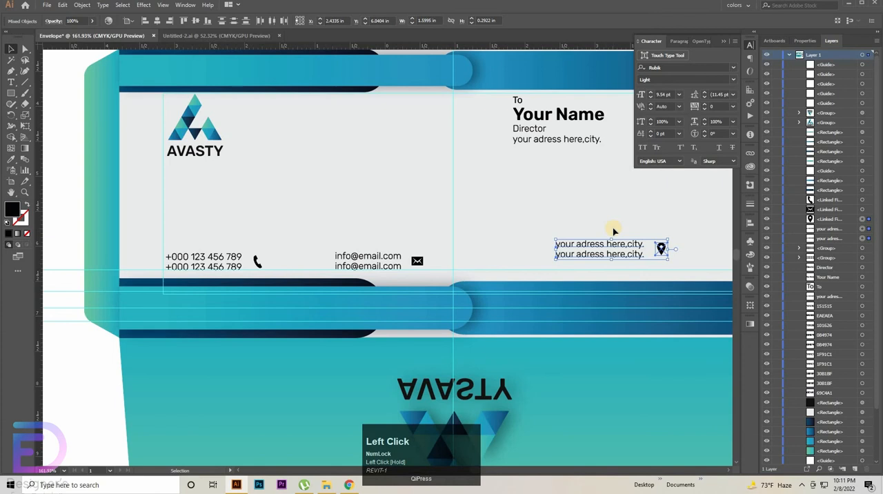
pyautogui.hotkey('shift', 'Left')
pyautogui.hotkey('shift', 'Left')
pyautogui.hotkey('shift', 'Left')
pyautogui.hotkey('shift', 'Down')
pyautogui.hotkey('shift', 'Down')
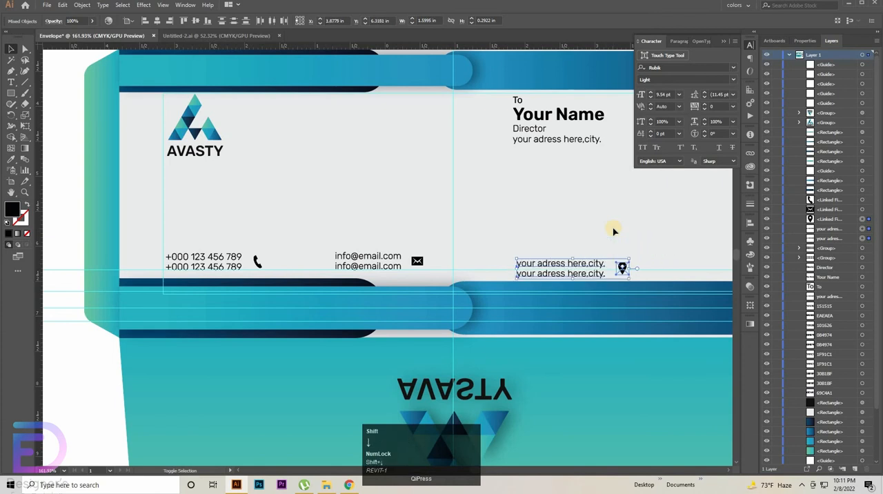
pyautogui.press('Up')
pyautogui.press('Up')
pyautogui.press('Up')
pyautogui.press('Up')
pyautogui.press('Up')
pyautogui.press('Up')
pyautogui.press('Up')
pyautogui.press('Up')
pyautogui.press('Up')
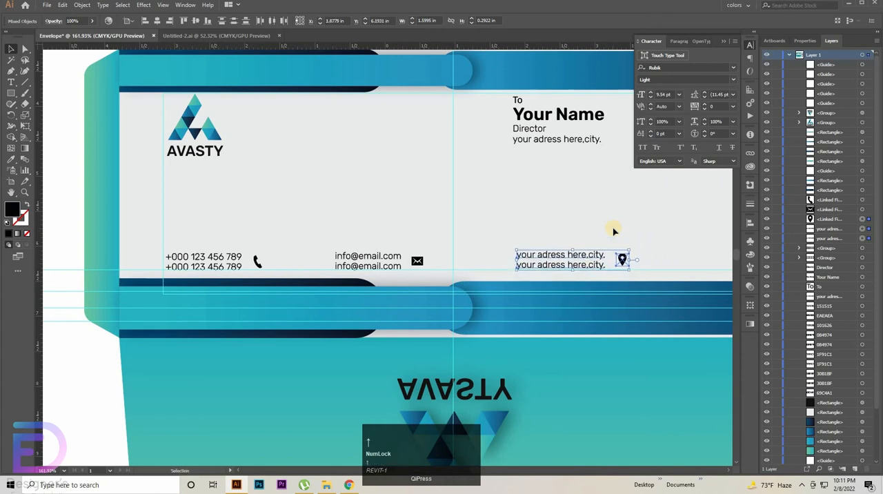
pyautogui.press('Down')
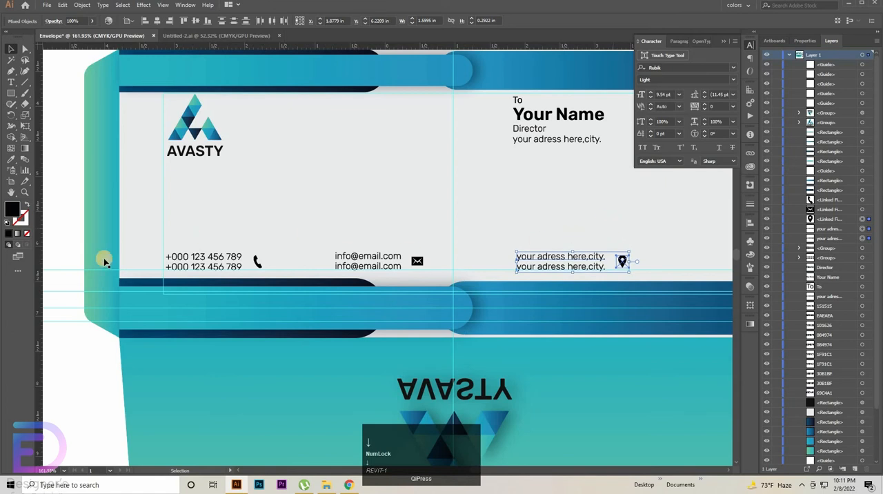
pyautogui.click(73, 383)
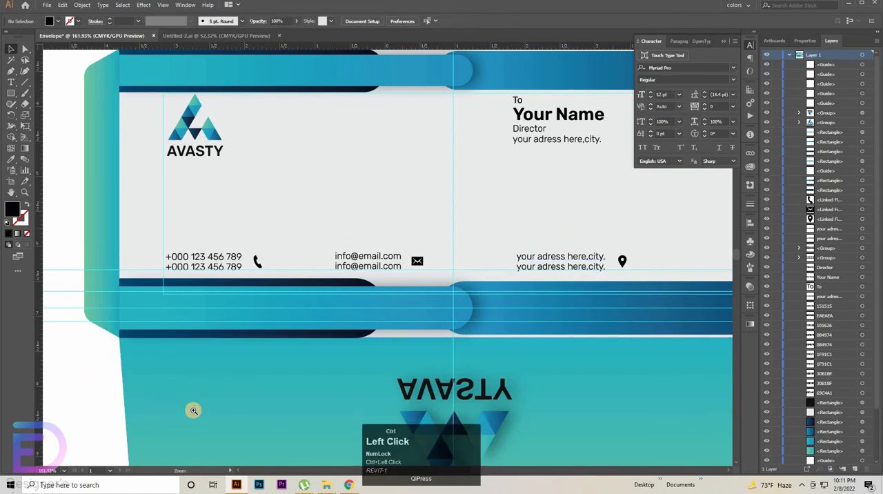
# Step: Draw a circle about 0.24 in in diameter on the blank canvas beside the envelope's lower left side
pyautogui.moveTo(193, 410); pyautogui.dragTo(430, 404)
pyautogui.hscroll(-5, 430, 404)
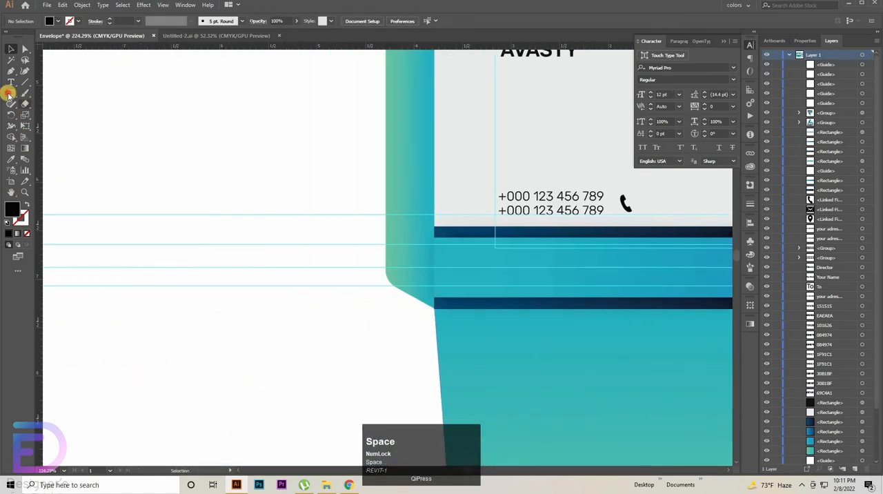
pyautogui.click(9, 93)
pyautogui.rightClick(9, 93)
pyautogui.click(42, 118)
pyautogui.moveTo(196, 331); pyautogui.dragTo(220, 353)
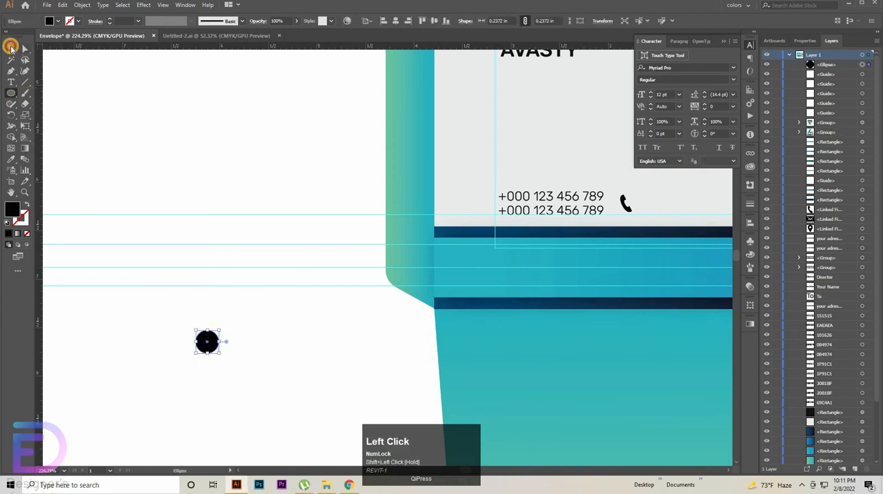
pyautogui.click(11, 48)
# Step: Fill the small circle with the 69C4A1–30B1BF gradient sampled from its colour swatch
pyautogui.hotkey('ctrl', 'space')
pyautogui.moveTo(304, 188); pyautogui.dragTo(120, 224)
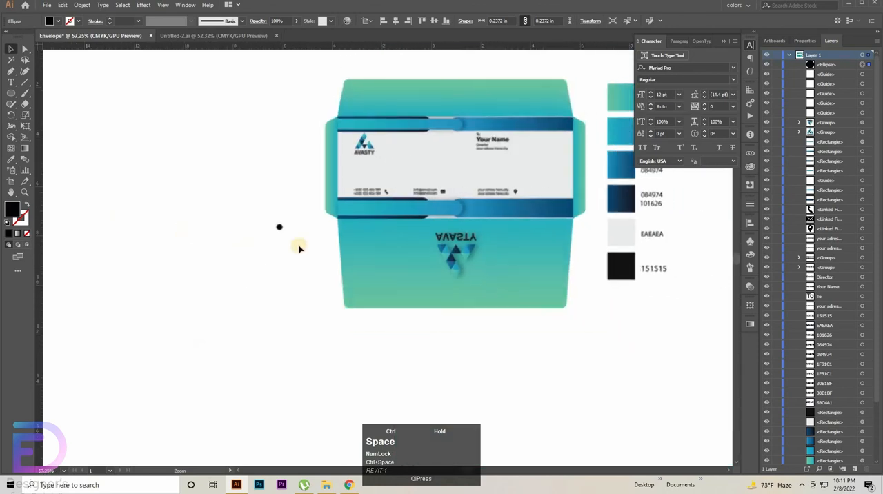
pyautogui.press('space')
pyautogui.moveTo(328, 252); pyautogui.dragTo(260, 264)
pyautogui.hotkey('ctrl', 'space')
pyautogui.moveTo(270, 298); pyautogui.dragTo(319, 296)
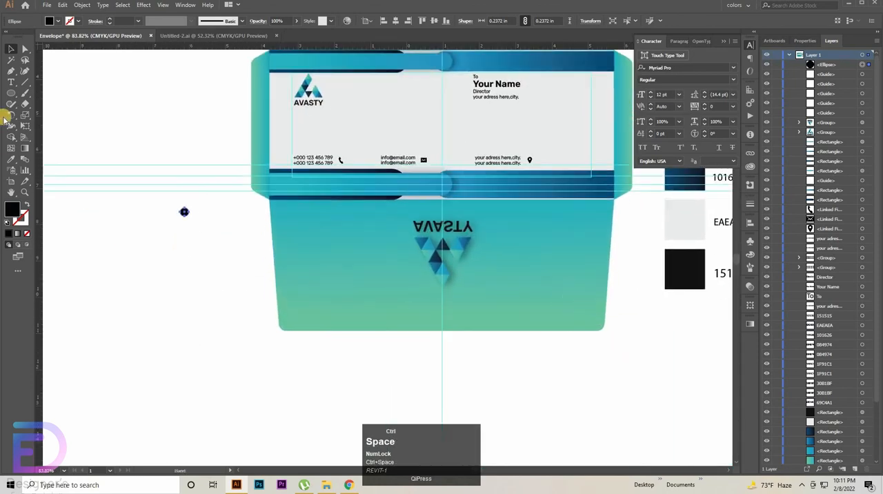
pyautogui.moveTo(254, 167); pyautogui.dragTo(132, 246)
pyautogui.press('i')
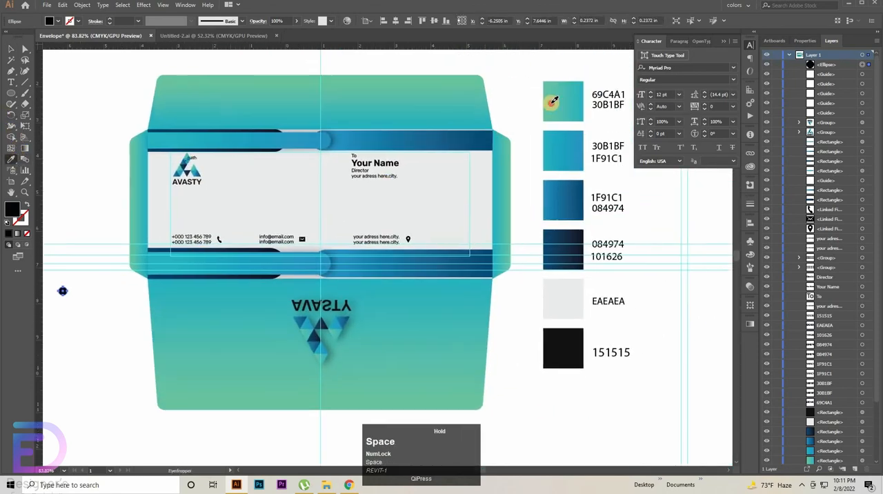
pyautogui.click(552, 102)
# Step: Move the gradient circle onto the phone icon at the end of the phone-number lines
pyautogui.hotkey('ctrl', 'space')
pyautogui.moveTo(123, 344); pyautogui.dragTo(283, 389)
pyautogui.moveTo(93, 303); pyautogui.dragTo(241, 321)
pyautogui.moveTo(176, 311); pyautogui.dragTo(396, 198)
pyautogui.press('space')
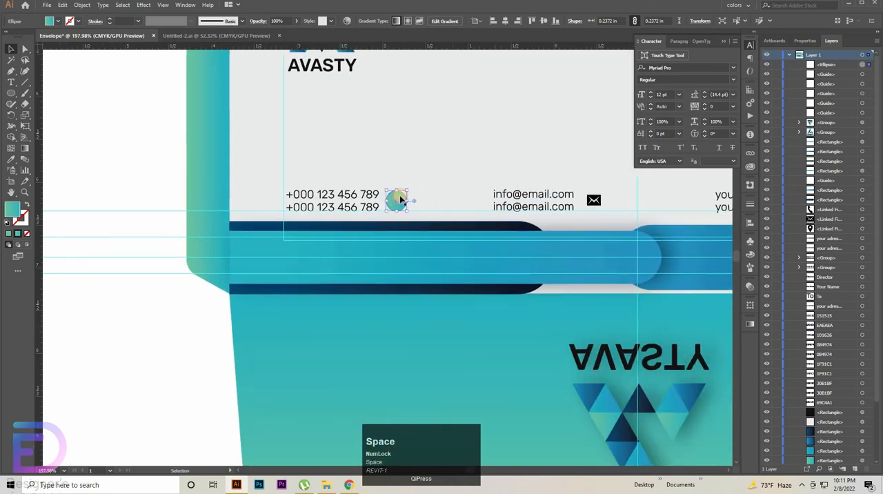
pyautogui.click(397, 203)
pyautogui.click(414, 203)
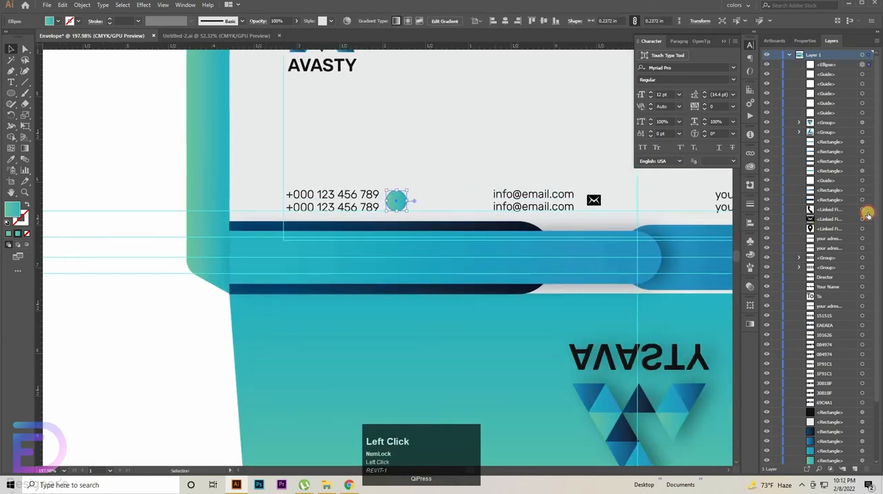
# Step: Bring the phone, mail and location icons to the front, above the gradient circle
pyautogui.click(862, 210)
pyautogui.keyDown('shift'); pyautogui.click(862, 218); pyautogui.keyUp('shift')
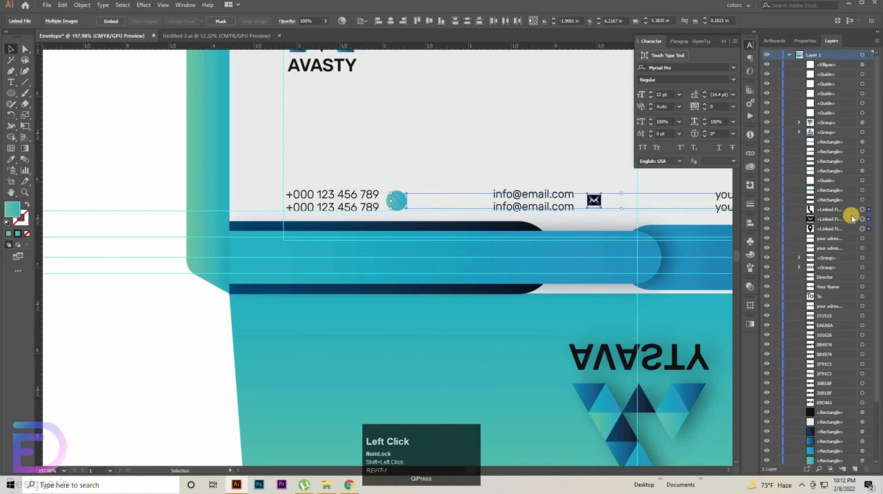
pyautogui.keyDown('shift'); pyautogui.click(847, 211); pyautogui.keyUp('shift')
pyautogui.click(849, 213)
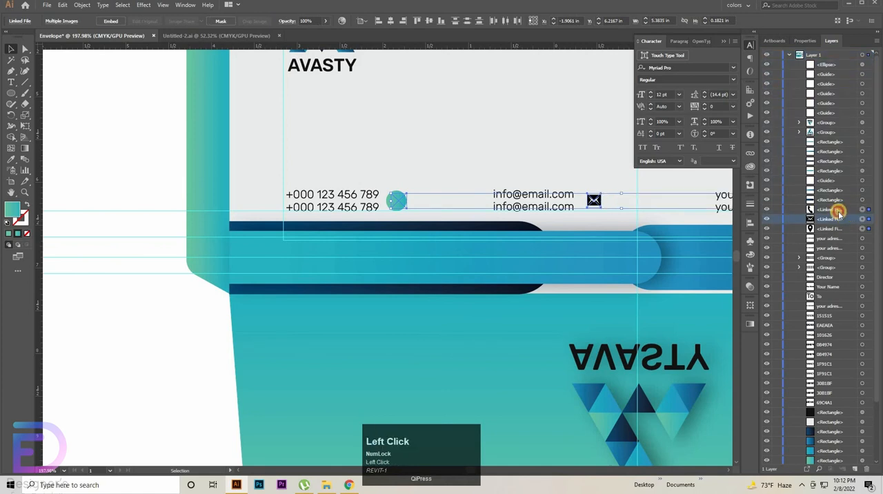
pyautogui.keyDown('shift'); pyautogui.click(803, 232); pyautogui.keyUp('shift')
pyautogui.rightClick(487, 202)
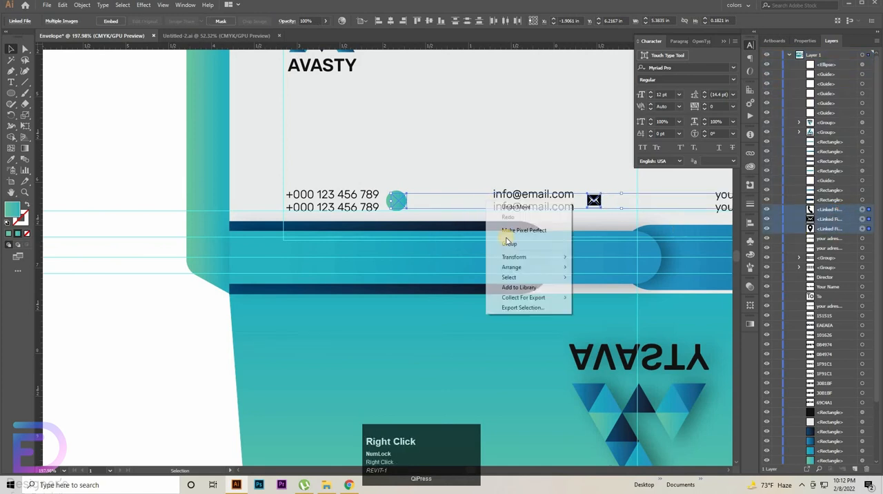
pyautogui.click(522, 267)
pyautogui.click(601, 267)
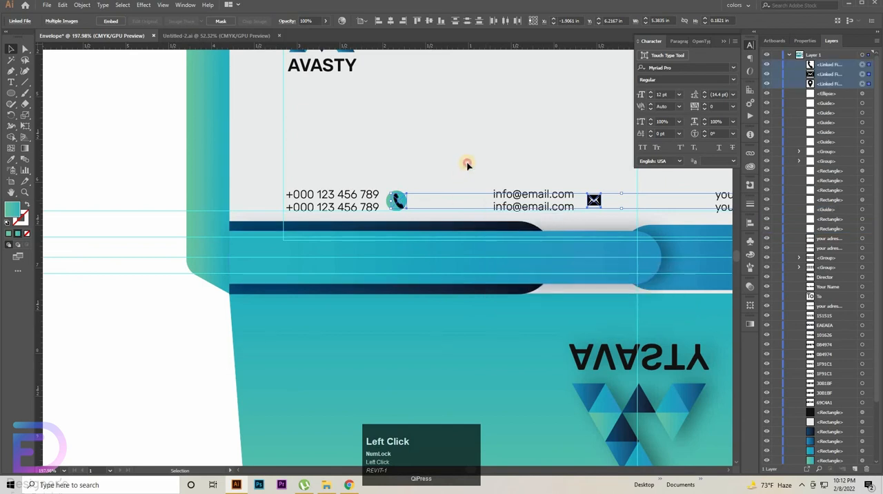
pyautogui.click(467, 166)
# Step: Nudge the gradient circle sideways to centre it behind the phone icon
pyautogui.moveTo(385, 280); pyautogui.dragTo(482, 298)
pyautogui.moveTo(494, 262); pyautogui.dragTo(494, 319)
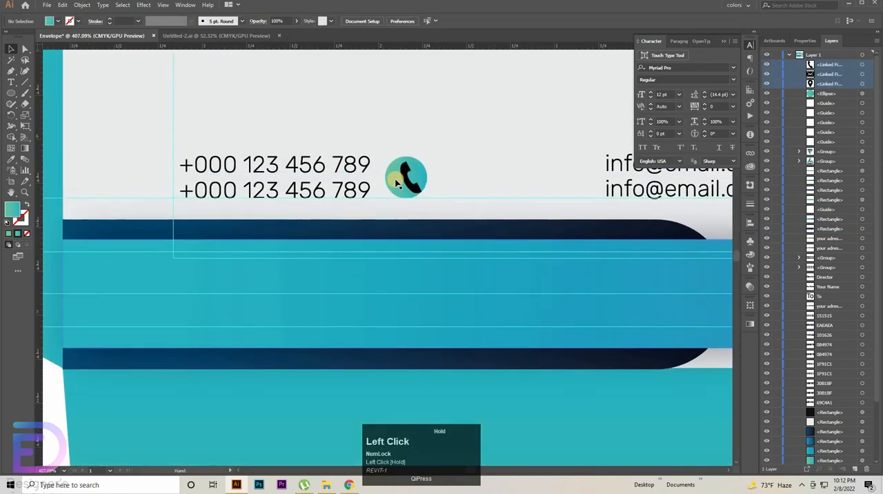
pyautogui.click(407, 178)
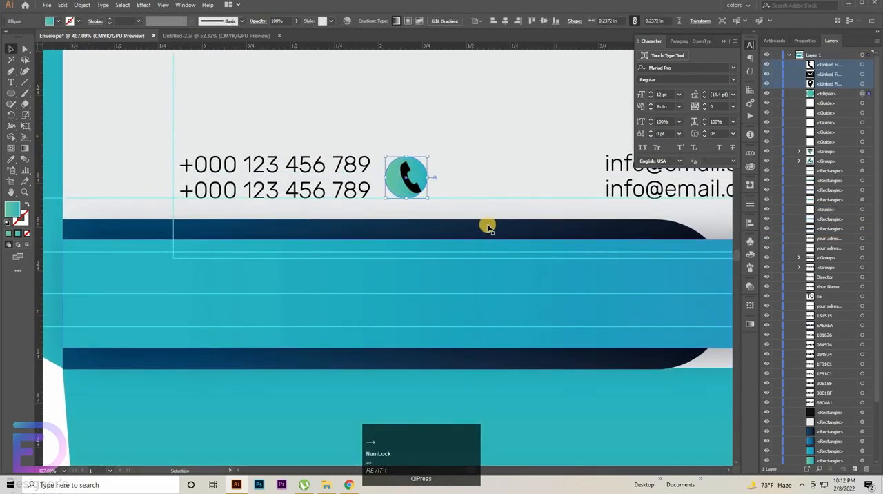
pyautogui.press('Right')
pyautogui.press('Right')
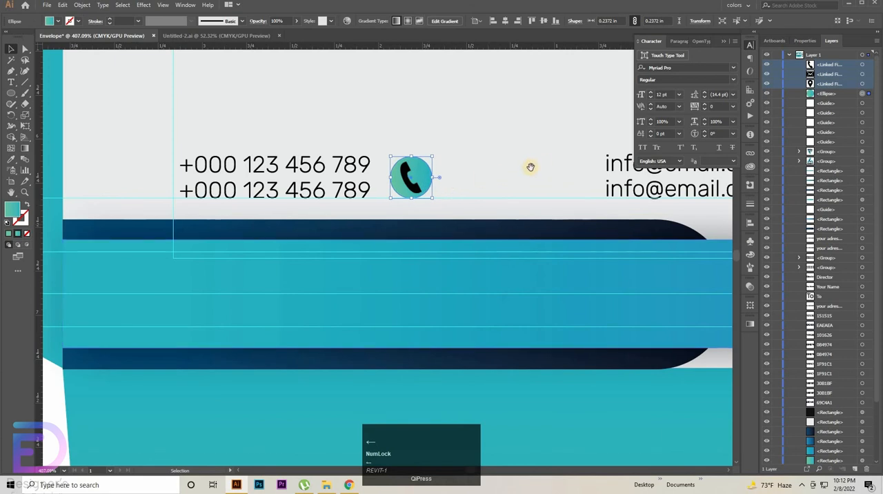
# Step: Copy the gradient circle straight across to the mail icon and centre it behind the icon
pyautogui.moveTo(422, 185); pyautogui.dragTo(172, 218)
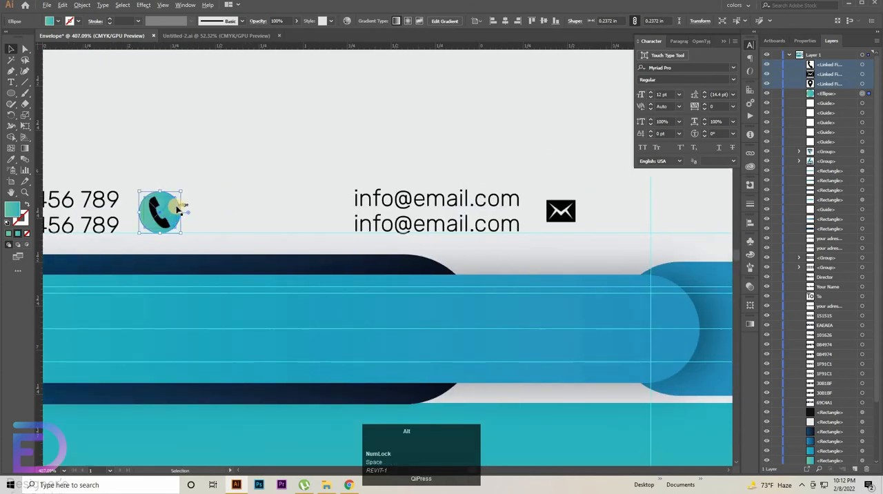
pyautogui.keyDown('ctrl'); pyautogui.click(239, 239); pyautogui.keyUp('ctrl')
pyautogui.moveTo(125, 195); pyautogui.dragTo(665, 195)
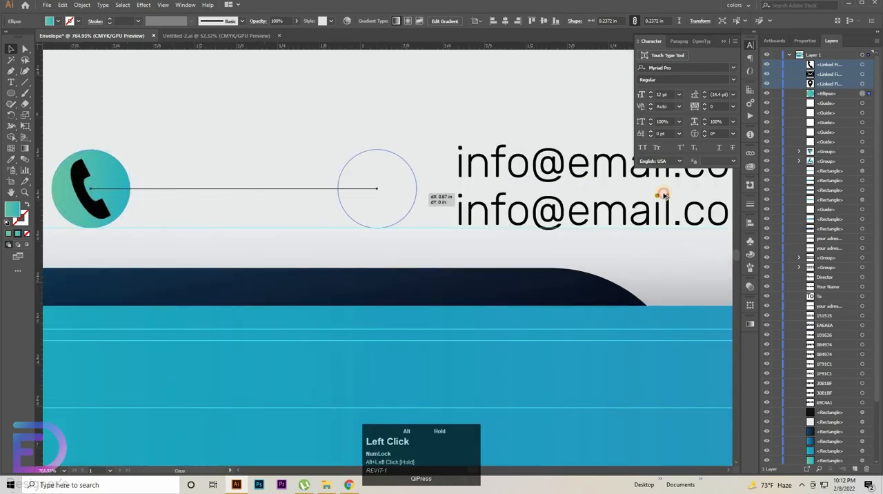
pyautogui.moveTo(557, 198); pyautogui.dragTo(170, 214)
pyautogui.moveTo(251, 205); pyautogui.dragTo(488, 208)
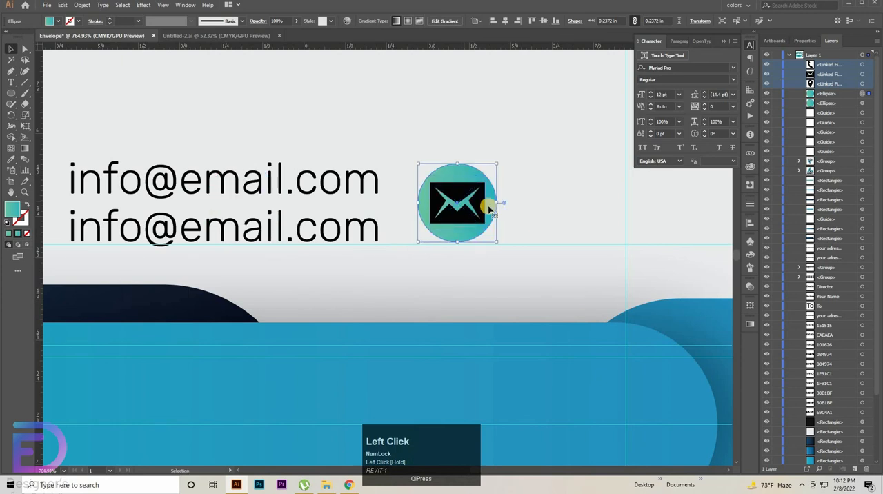
pyautogui.press('Down')
pyautogui.press('space')
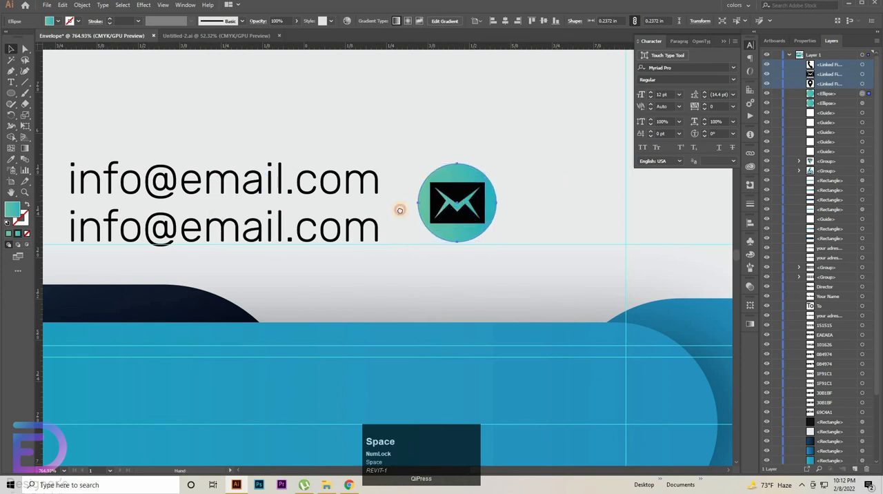
# Step: Copy the gradient circle from the mail icon to behind the location icon after the address lines
pyautogui.moveTo(488, 208); pyautogui.dragTo(145, 236)
pyautogui.moveTo(526, 233); pyautogui.dragTo(250, 299)
pyautogui.press('space')
pyautogui.hotkey('ctrl', 'space')
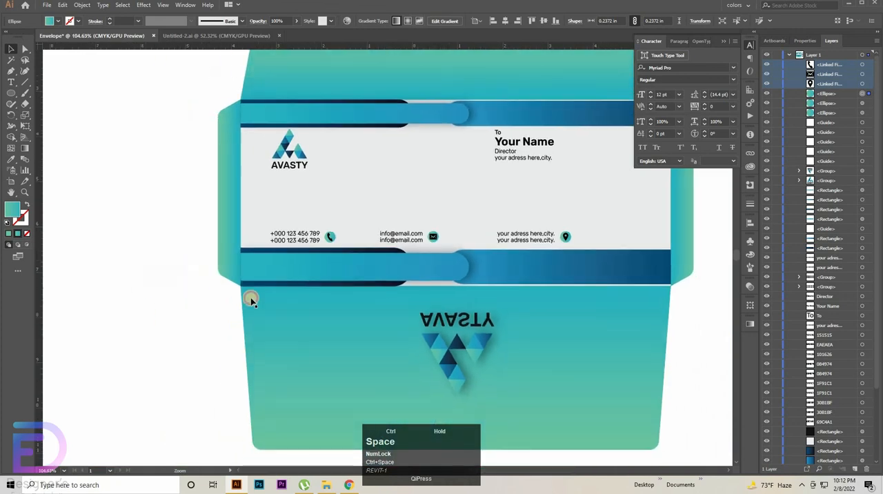
pyautogui.click(154, 365)
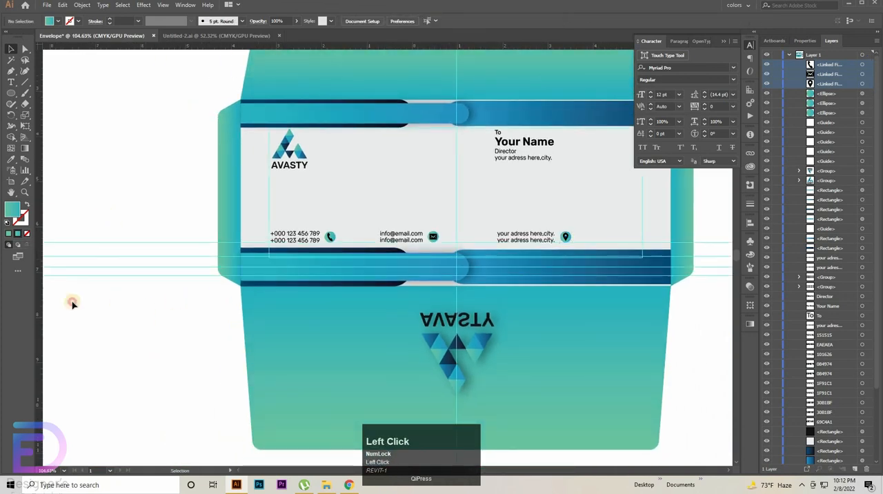
# Step: Delete the full-width horizontal guides, the vertical centre guide and the vertical guides beyond the colour swatches
pyautogui.click(142, 255)
pyautogui.press('Delete')
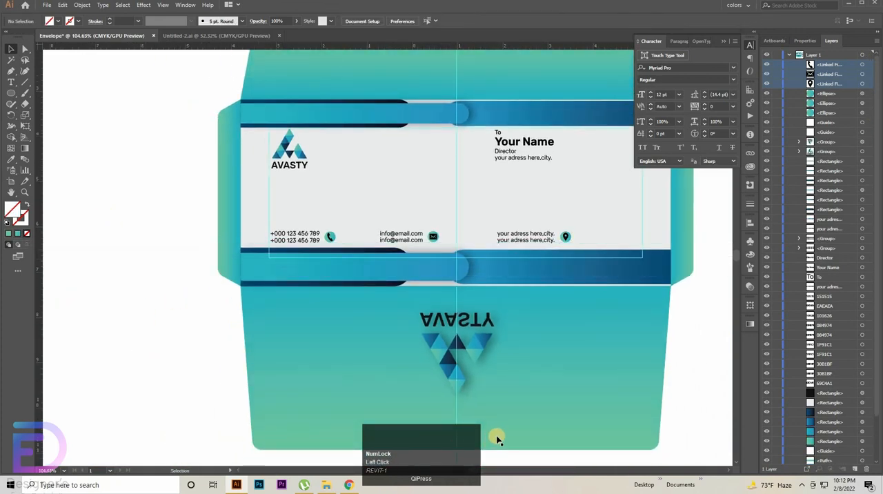
pyautogui.scroll(-2, 482, 419)
pyautogui.press('Delete')
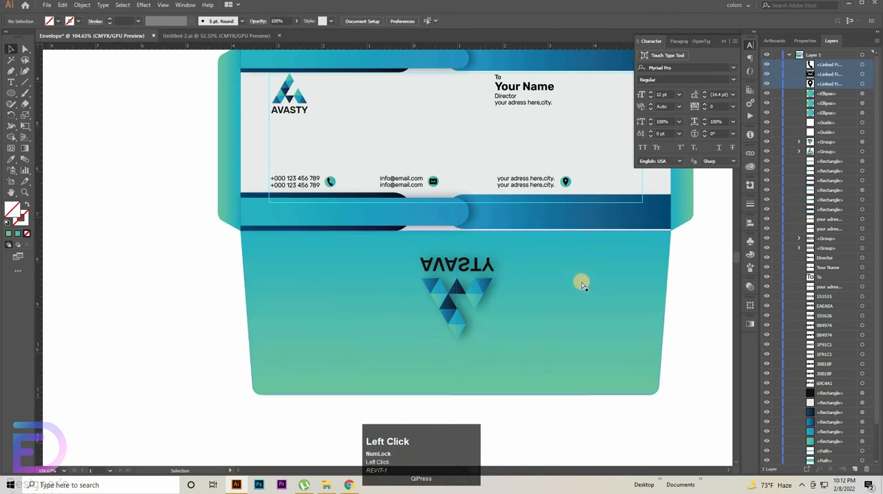
pyautogui.moveTo(582, 283); pyautogui.dragTo(301, 326)
pyautogui.moveTo(566, 186); pyautogui.dragTo(271, 252)
pyautogui.moveTo(540, 118); pyautogui.dragTo(429, 164)
pyautogui.press('Delete')
# Step: Try to remove the colour swatches and their hex labels from beside the envelope
pyautogui.moveTo(447, 124); pyautogui.dragTo(375, 416)
pyautogui.press('Delete')
pyautogui.moveTo(416, 295); pyautogui.dragTo(483, 263)
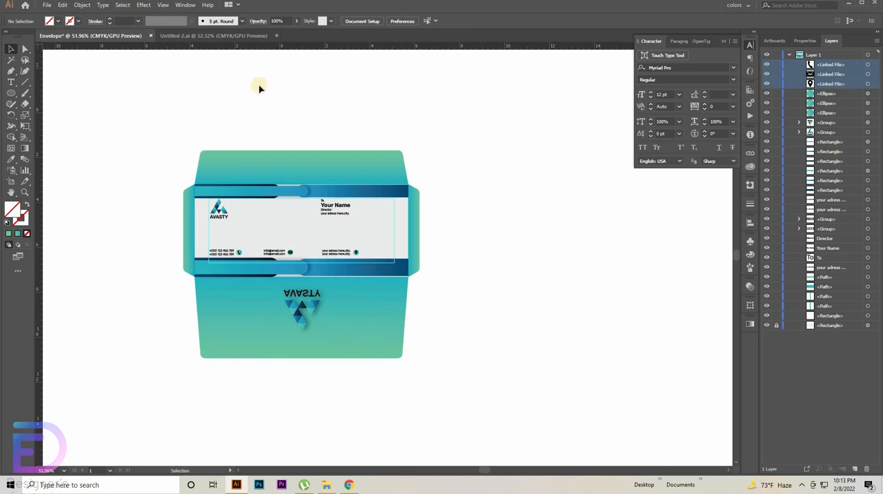
pyautogui.hotkey('ctrl', 'space')
pyautogui.moveTo(428, 324); pyautogui.dragTo(461, 338)
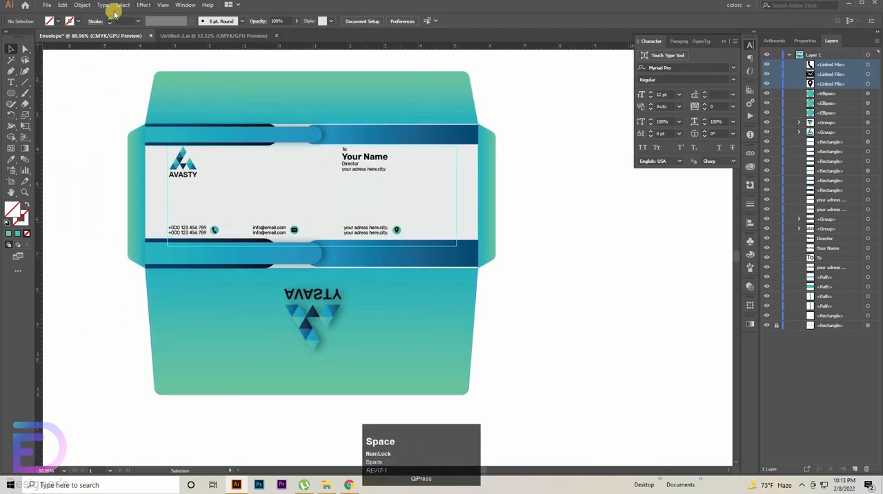
# Step: Show the document's artboards on the canvas
pyautogui.click(163, 5)
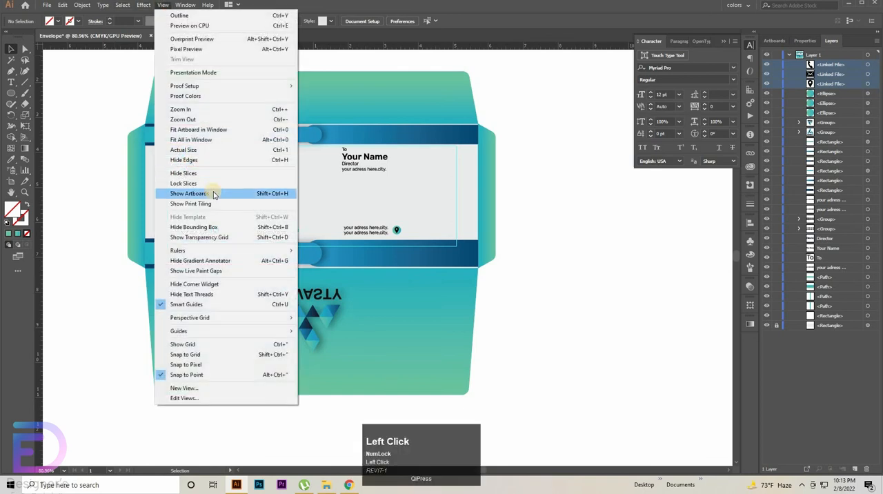
pyautogui.click(213, 193)
pyautogui.moveTo(489, 229); pyautogui.dragTo(441, 254)
# Step: Undo the last changes back to before the colour swatches were removed
pyautogui.moveTo(483, 94); pyautogui.dragTo(269, 336)
pyautogui.moveTo(310, 255); pyautogui.dragTo(369, 282)
pyautogui.hotkey('ctrl', 'z')
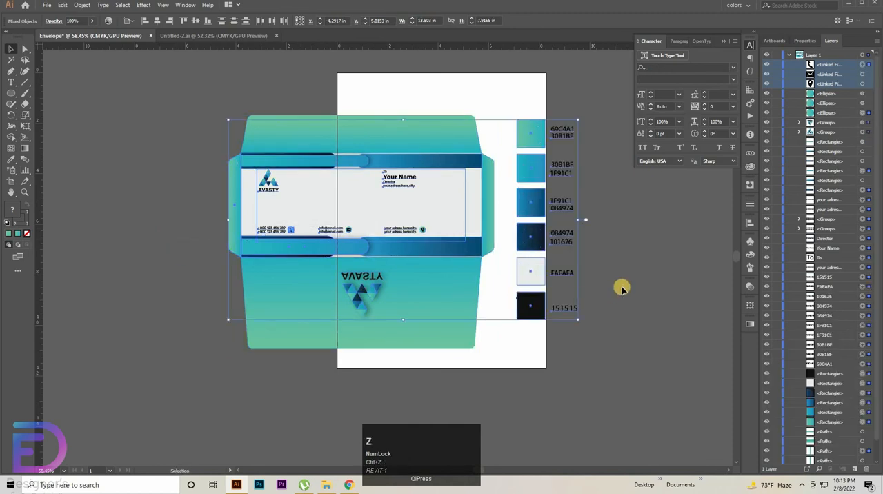
# Step: Delete the six colour swatches and their hex-code labels, leaving the envelope artwork in place
pyautogui.click(594, 152)
pyautogui.moveTo(513, 331); pyautogui.dragTo(513, 331)
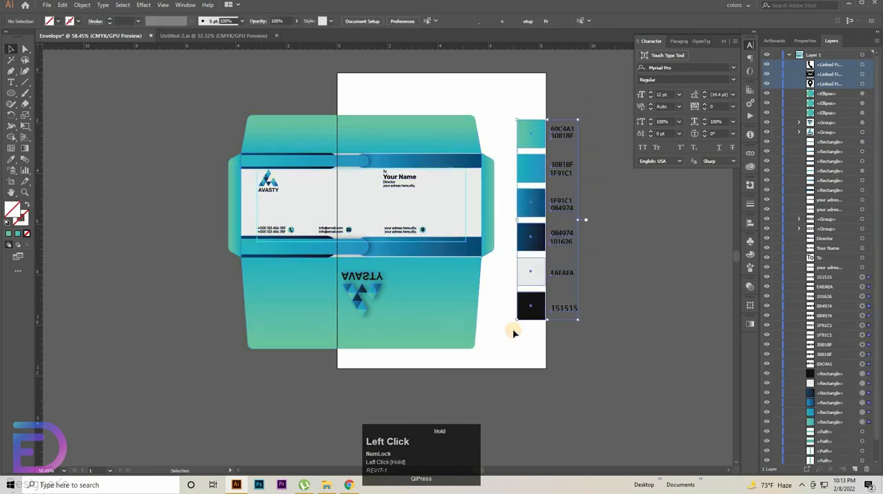
pyautogui.press('Delete')
# Step: Unlock the lowest rectangle in the layer stack and move the whole envelope left, clear of the A4 artboard
pyautogui.moveTo(486, 116); pyautogui.dragTo(508, 134)
pyautogui.moveTo(347, 334); pyautogui.dragTo(244, 398)
pyautogui.moveTo(398, 245); pyautogui.dragTo(202, 262)
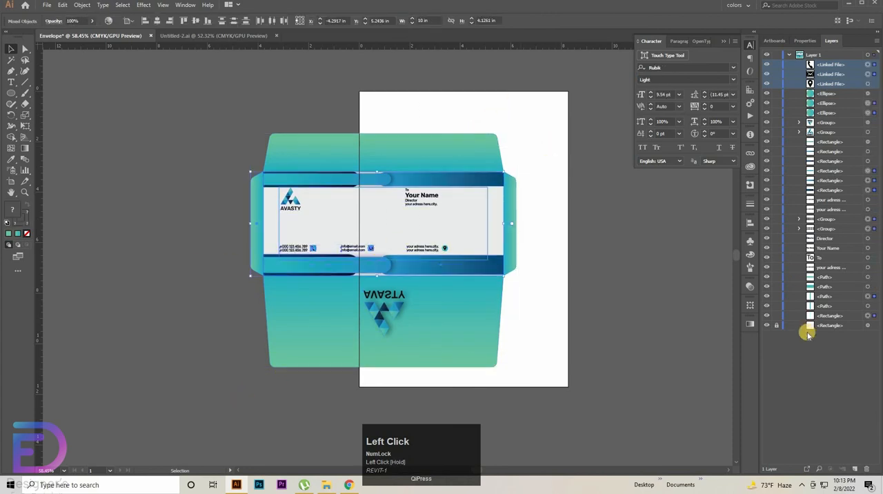
pyautogui.click(594, 111)
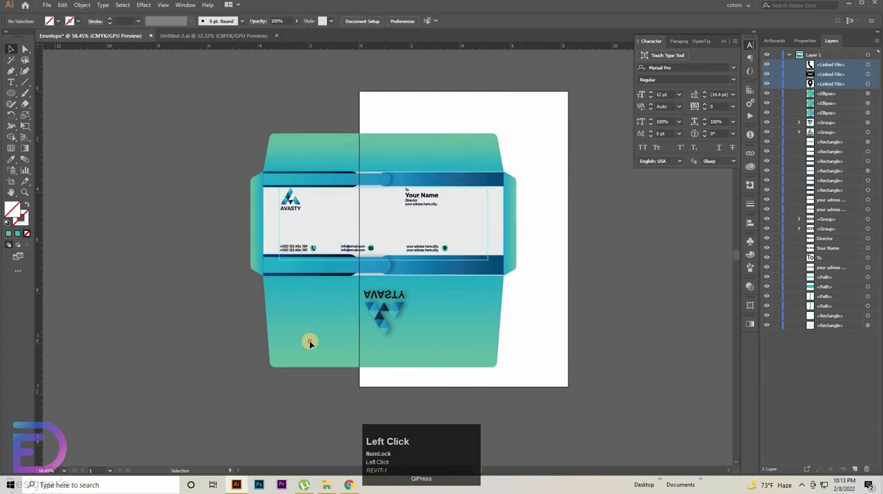
pyautogui.moveTo(402, 257)
pyautogui.mouseDown()
pyautogui.moveTo(232, 250)
pyautogui.moveTo(232, 227)
pyautogui.moveTo(242, 221)
pyautogui.moveTo(387, 257)
pyautogui.mouseUp()
pyautogui.moveTo(211, 371); pyautogui.dragTo(275, 376)
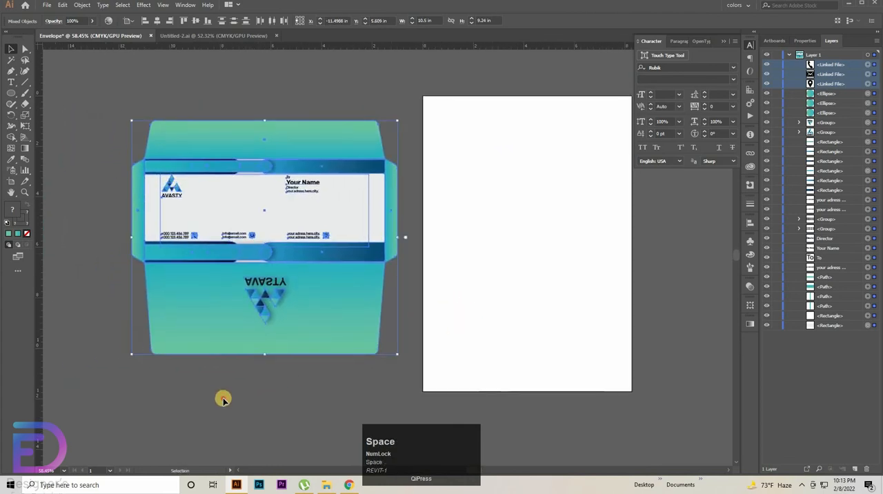
# Step: Set the fill colour to white, FFFFFF
pyautogui.click(35, 268)
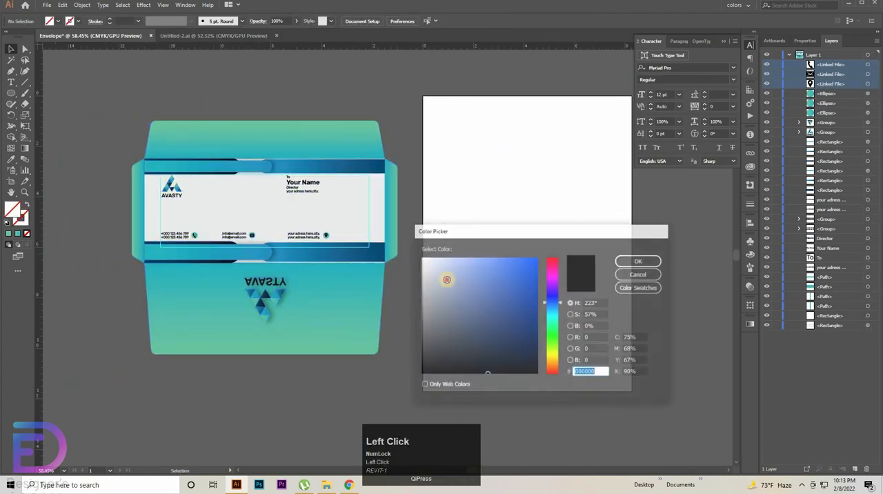
pyautogui.moveTo(447, 280); pyautogui.dragTo(414, 254)
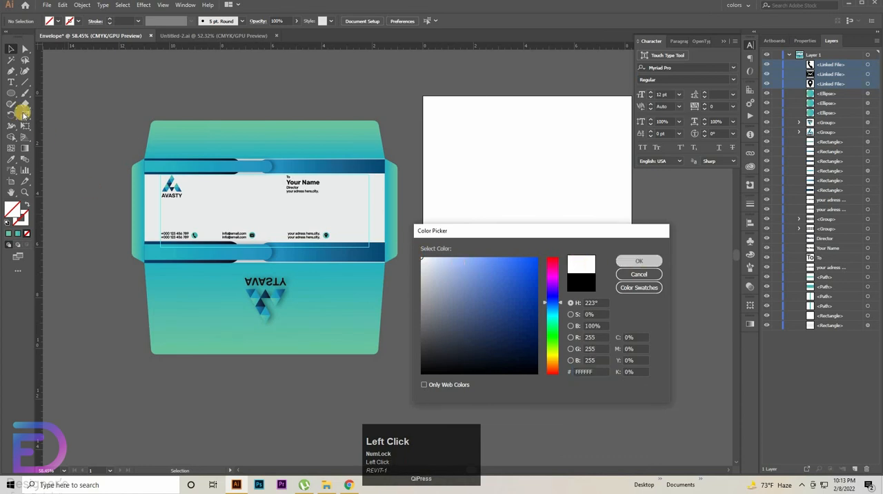
pyautogui.click(638, 262)
# Step: Draw a new artboard around the envelope and adjust its edges to about 10.7 × 9.5 in, leaving a narrow margin
pyautogui.hotkey('shift', 'o')
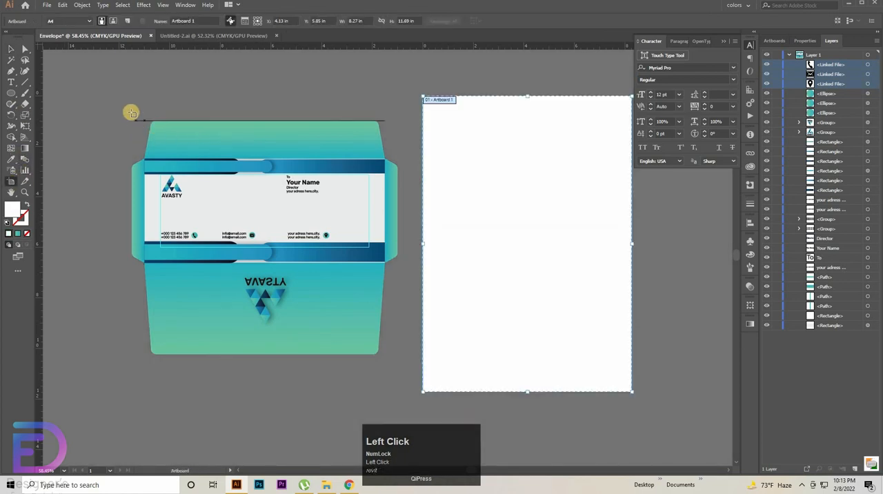
pyautogui.moveTo(132, 114); pyautogui.dragTo(402, 358)
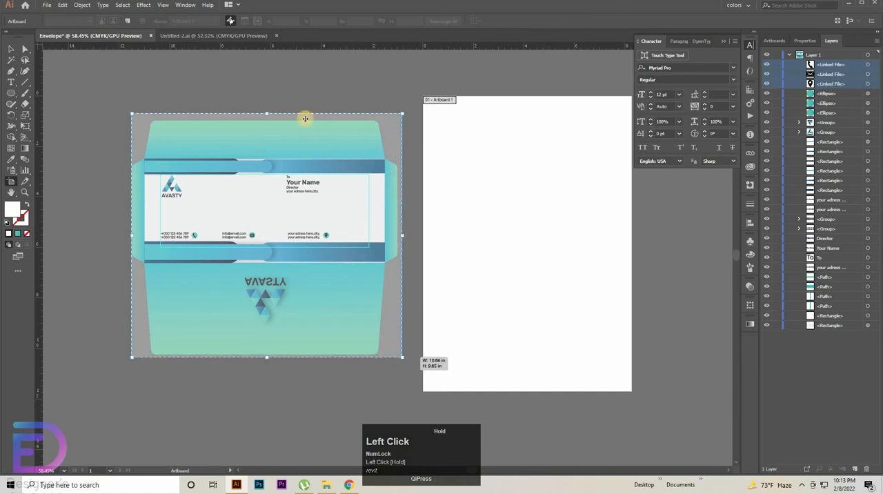
pyautogui.moveTo(263, 119)
pyautogui.mouseDown()
pyautogui.moveTo(261, 135)
pyautogui.moveTo(267, 117)
pyautogui.mouseUp()
pyautogui.click(175, 159)
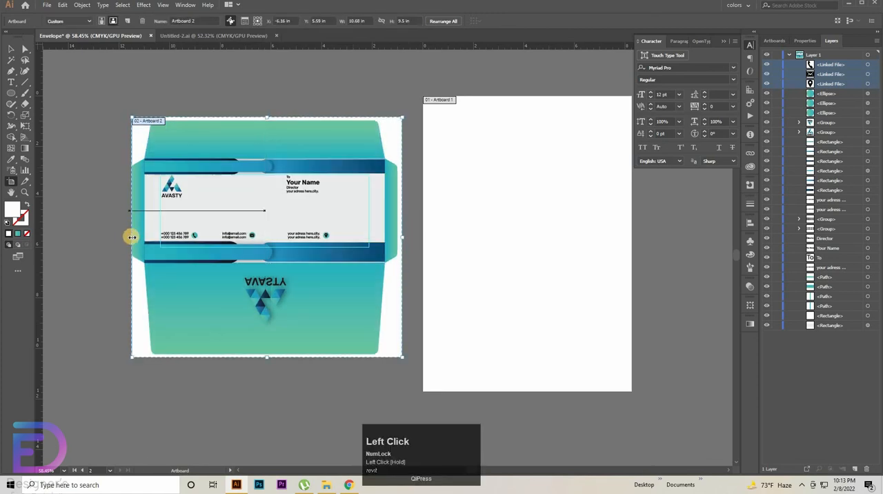
pyautogui.moveTo(130, 238); pyautogui.dragTo(128, 238)
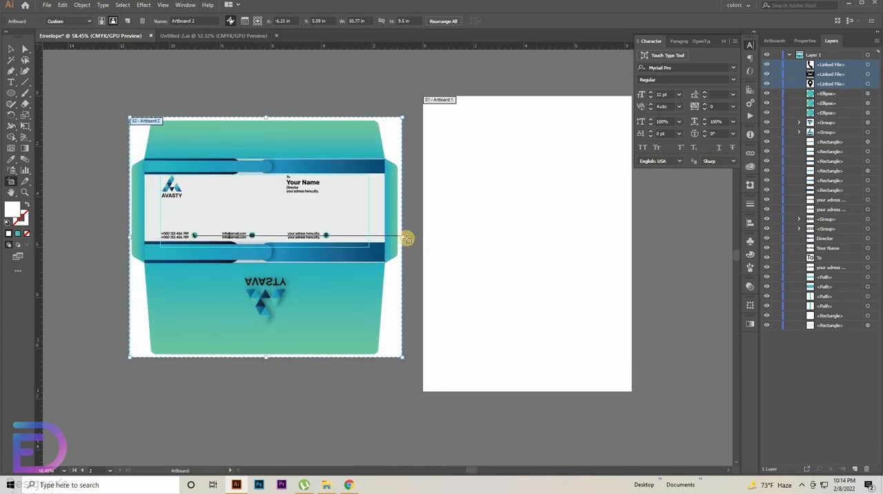
pyautogui.moveTo(403, 238); pyautogui.dragTo(408, 235)
# Step: Delete the empty A4 artboard and leave artboard editing
pyautogui.click(541, 204)
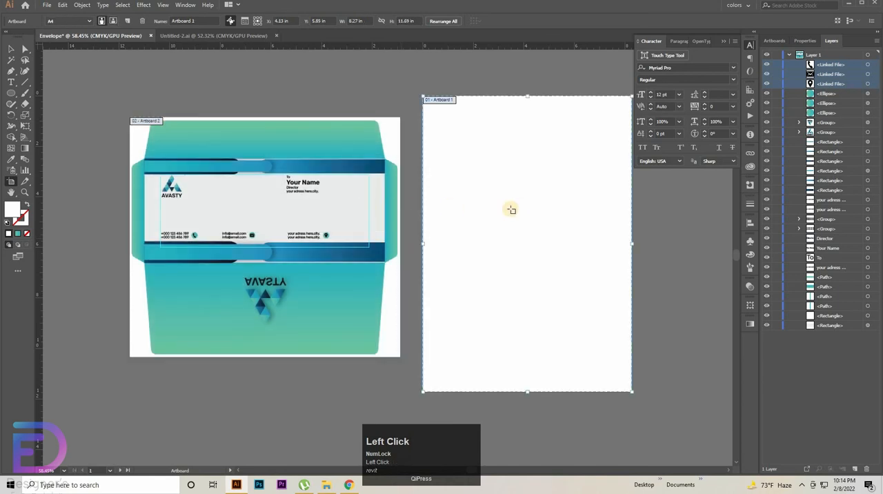
pyautogui.press('Delete')
pyautogui.click(11, 45)
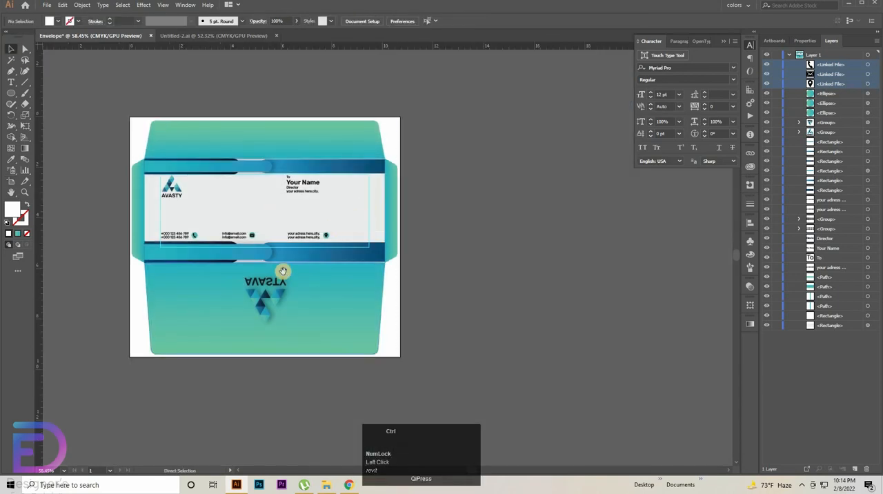
# Step: Save the document in the Envelope Design folder as Envelope.eps in Illustrator EPS format
pyautogui.moveTo(281, 270); pyautogui.dragTo(503, 318)
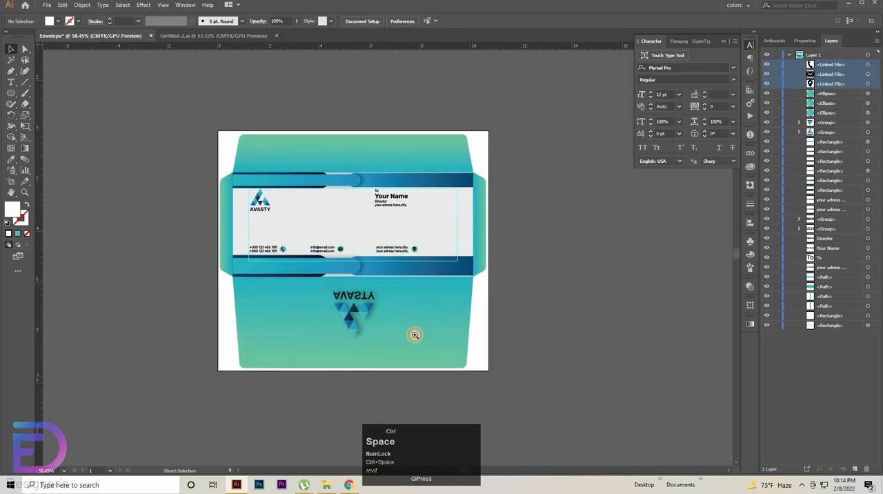
pyautogui.moveTo(414, 335); pyautogui.dragTo(543, 303)
pyautogui.moveTo(557, 335); pyautogui.dragTo(578, 366)
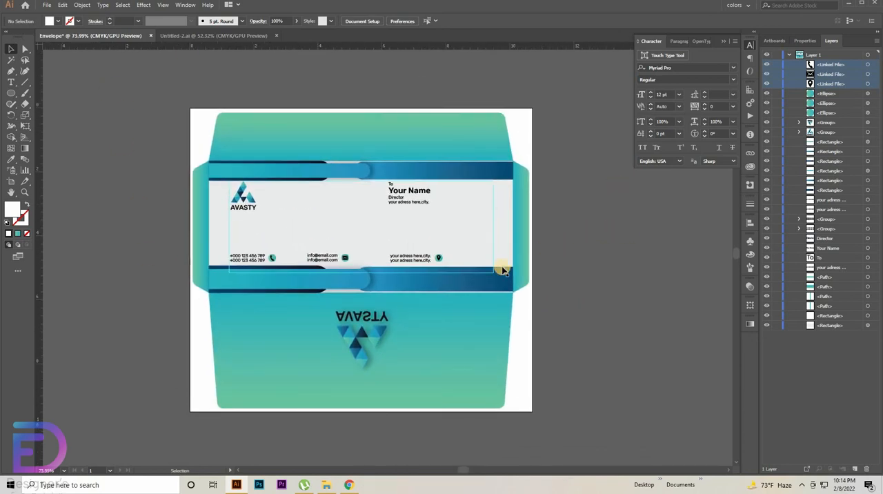
pyautogui.click(46, 5)
pyautogui.click(73, 90)
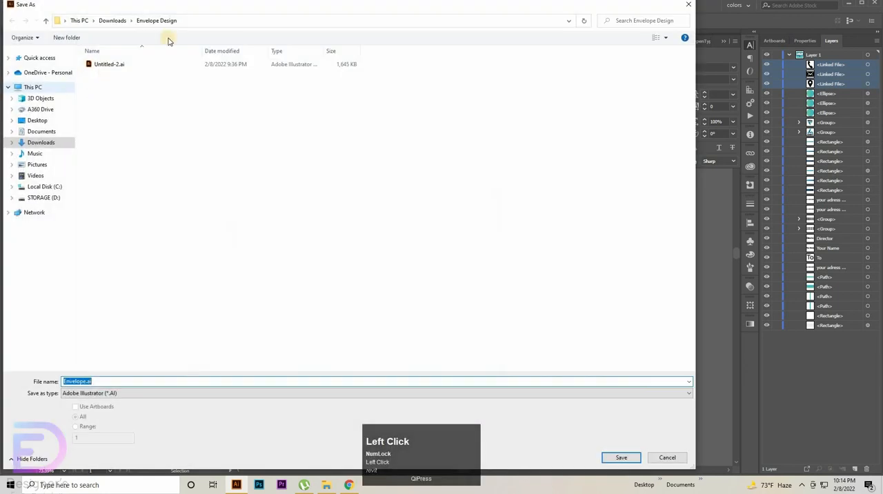
pyautogui.click(152, 20)
pyautogui.click(116, 395)
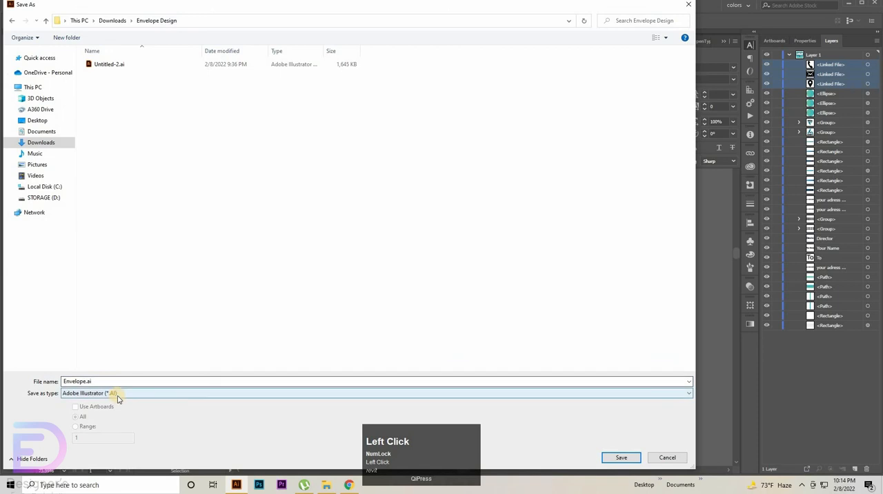
pyautogui.click(110, 417)
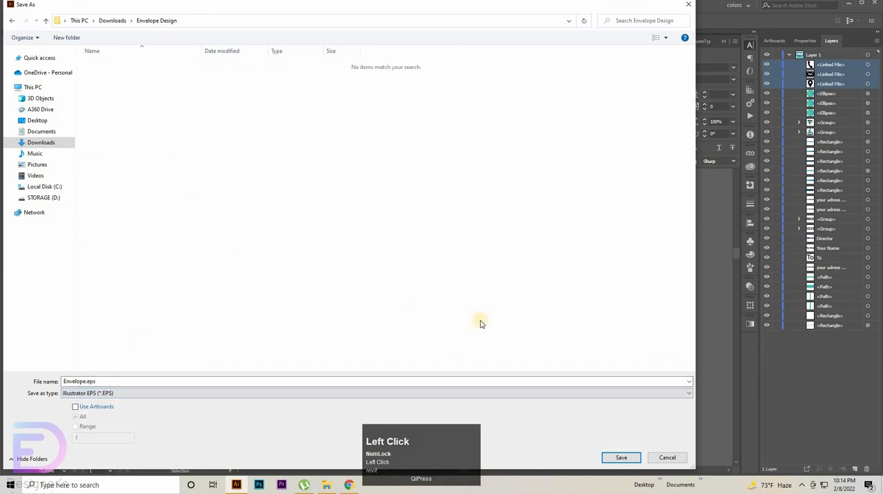
pyautogui.click(616, 460)
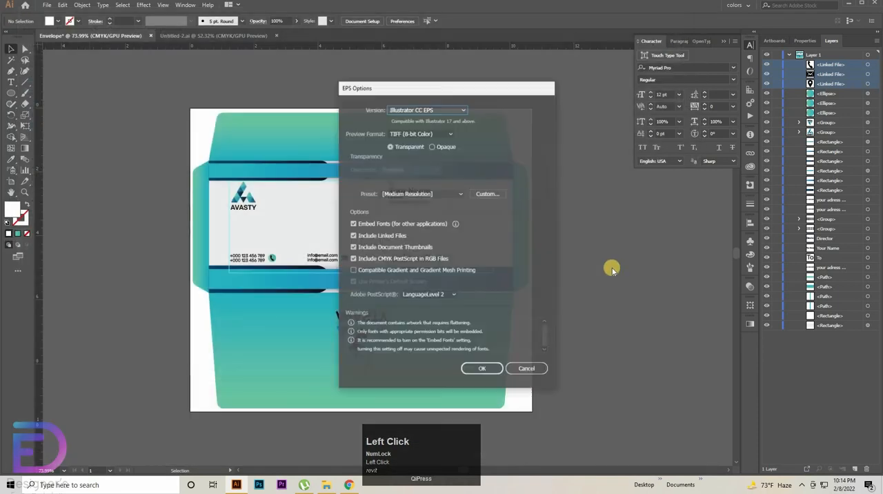
# Step: Review the EPS version, preview and preset choices, and accept them with Illustrator CC EPS as the version
pyautogui.click(461, 110)
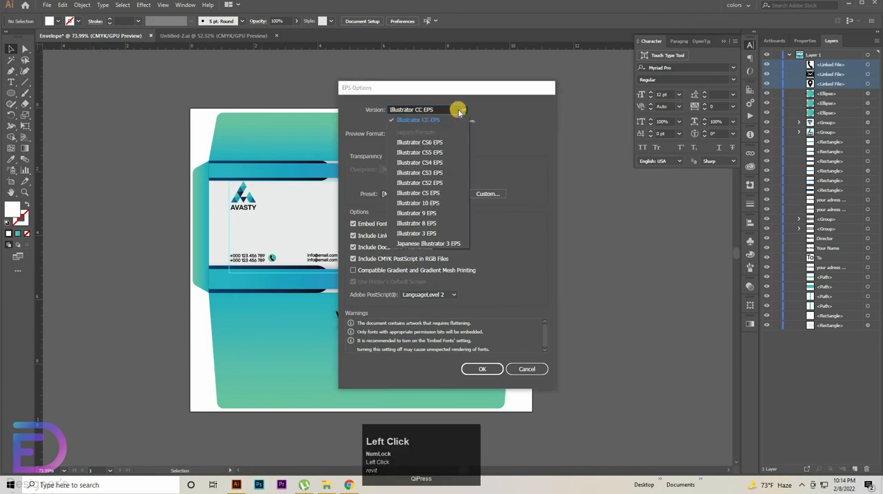
pyautogui.click(445, 124)
pyautogui.click(440, 132)
pyautogui.click(454, 119)
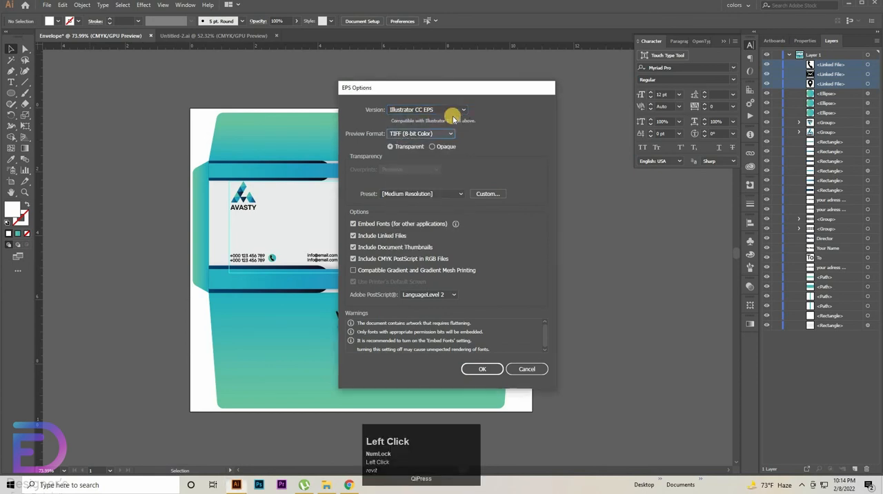
pyautogui.click(438, 194)
pyautogui.click(446, 110)
pyautogui.click(449, 110)
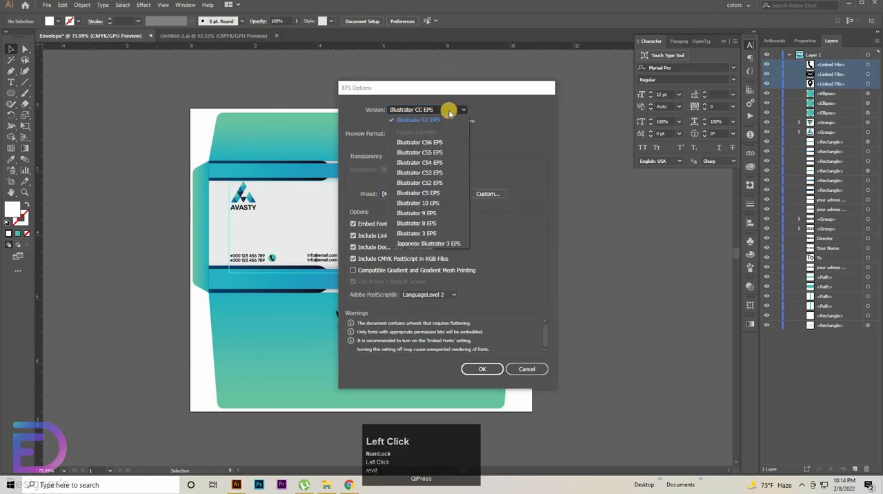
pyautogui.click(507, 371)
pyautogui.click(476, 369)
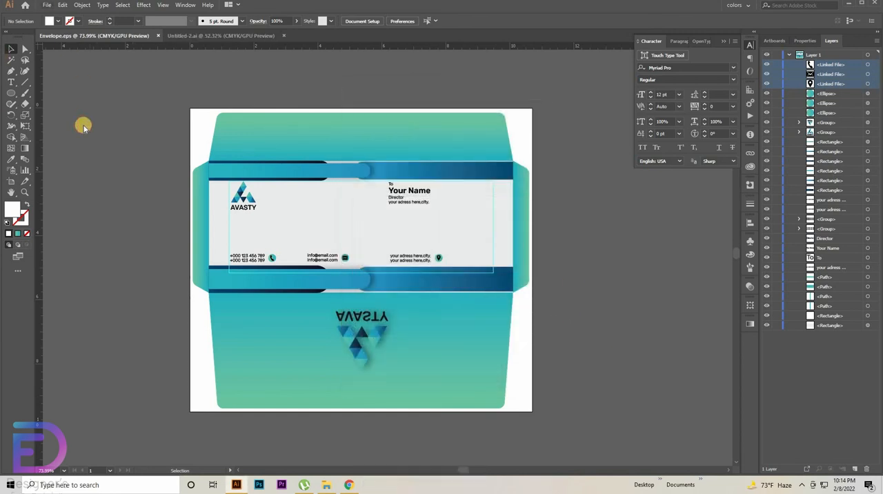
# Step: Save the document also as Envelope.ai in Adobe Illustrator format in the Envelope Design folder, accepting the default options
pyautogui.click(47, 4)
pyautogui.click(89, 91)
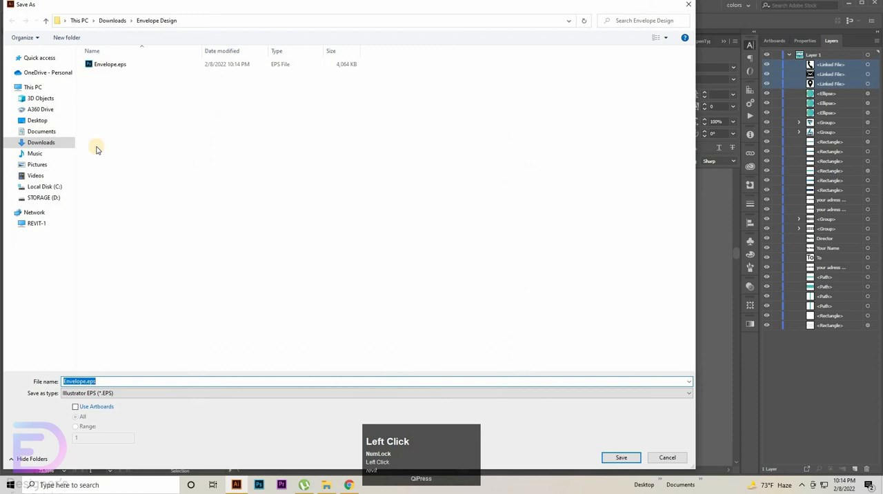
pyautogui.click(124, 393)
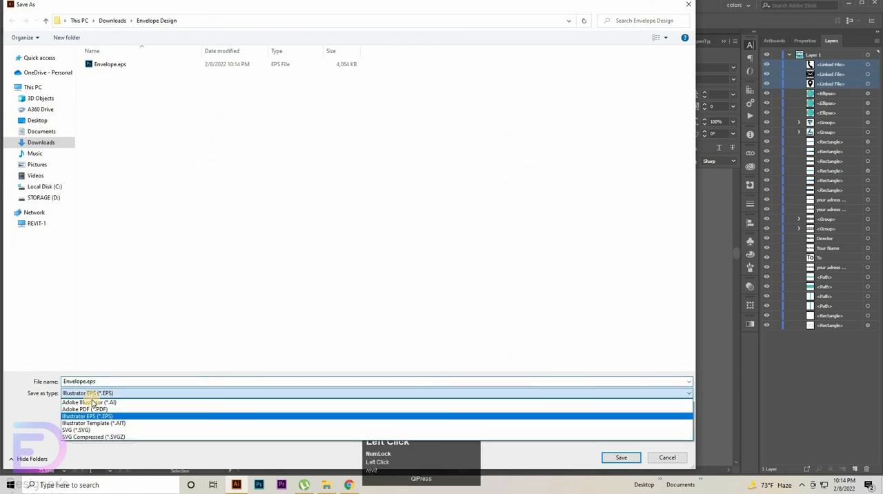
pyautogui.click(93, 403)
pyautogui.click(609, 458)
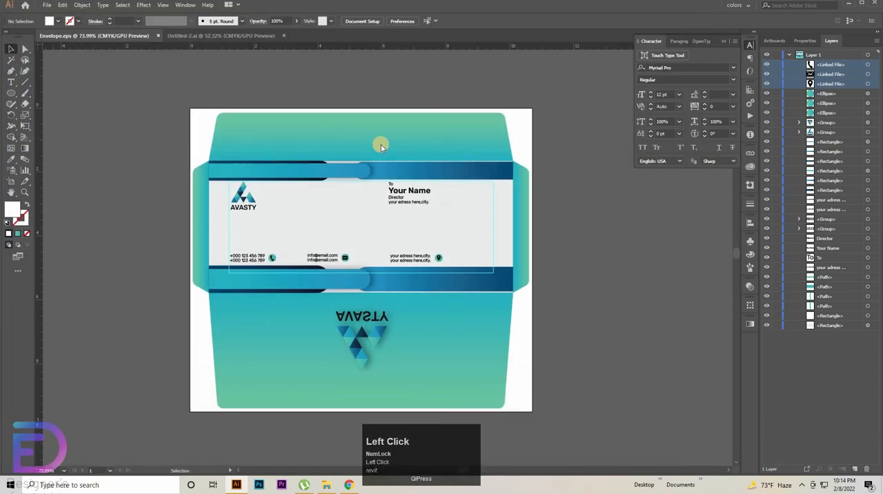
pyautogui.click(624, 335)
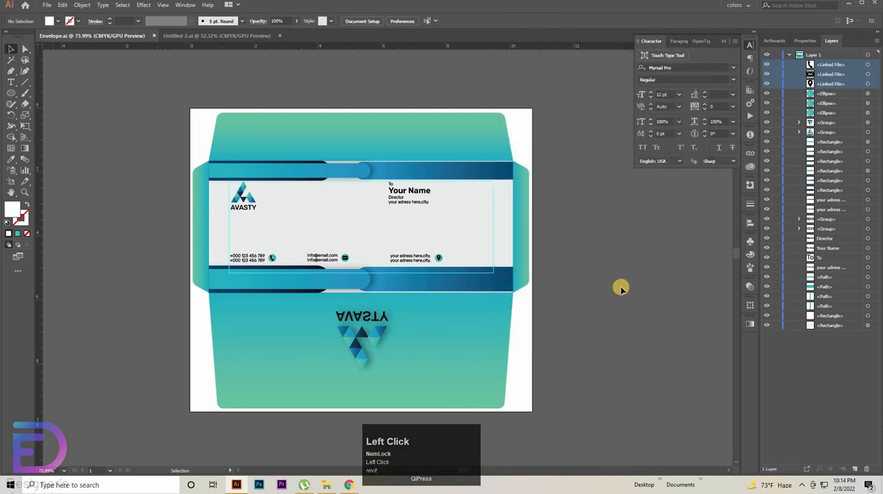
# Step: Open the envelope mockup picture OJB0DN1.jpg from File Explorer in Photos to view the presented design
pyautogui.click(326, 484)
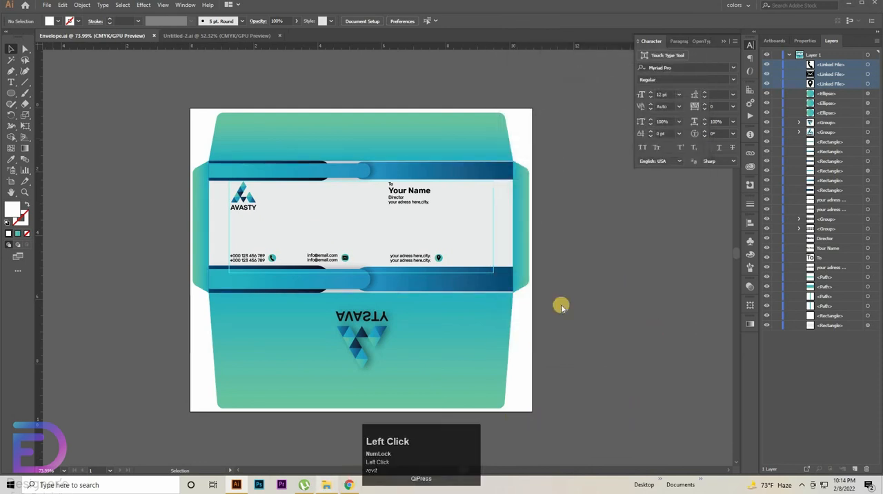
pyautogui.click(356, 106)
pyautogui.doubleClick(355, 106)
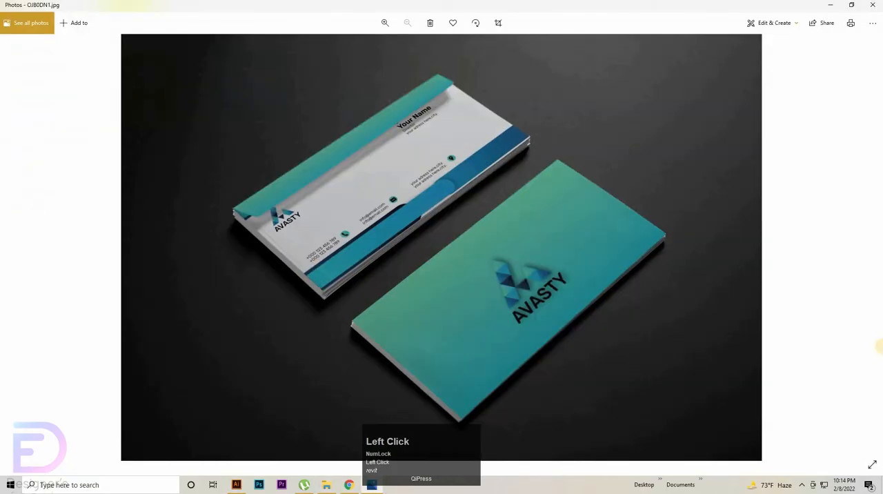